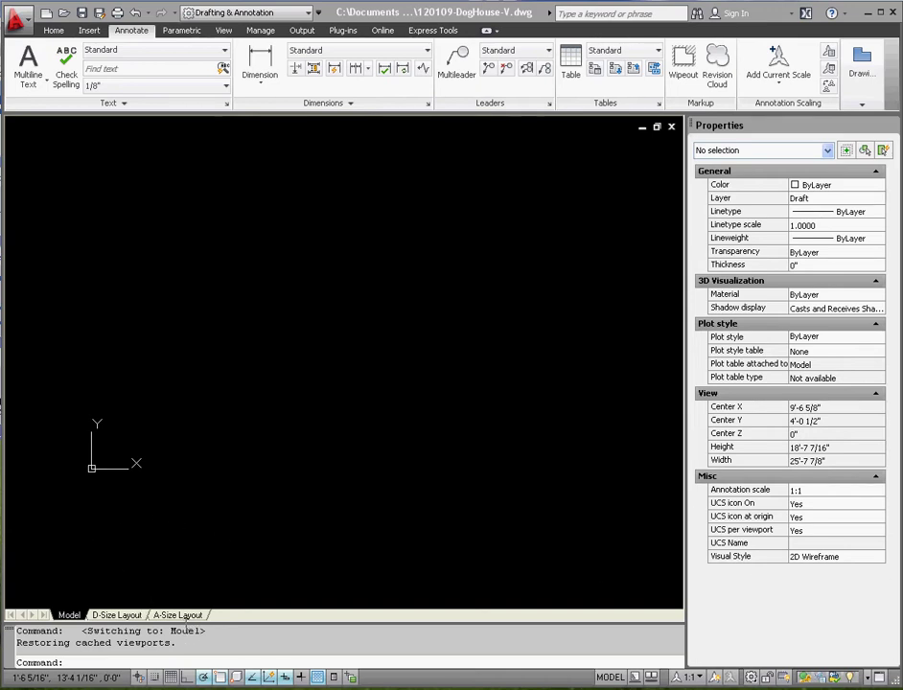
# - Review the title block and viewport on the A-Size Layout, and return to model space
pyautogui.moveTo(184, 618)
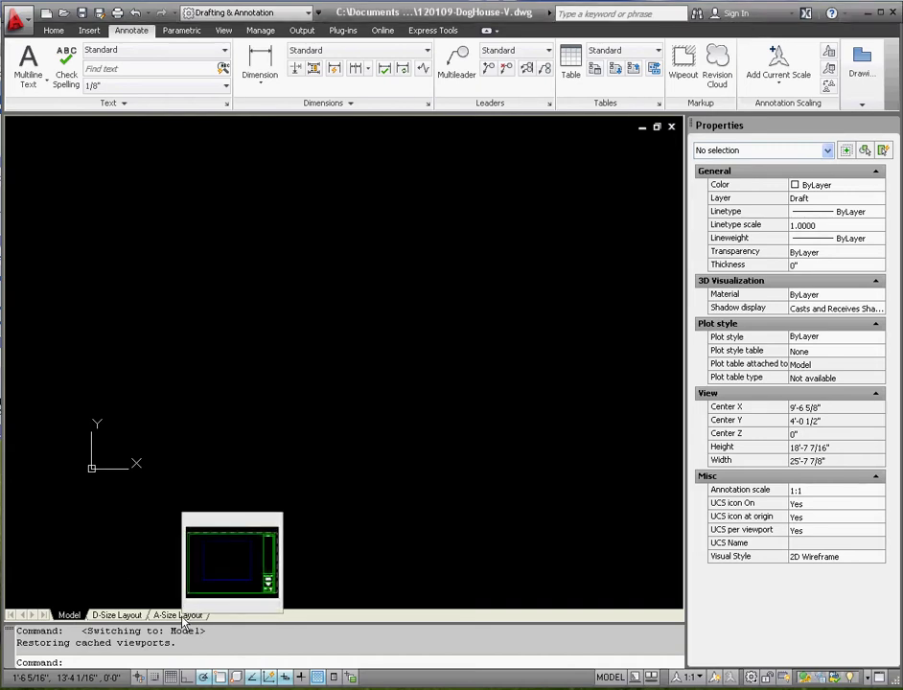
pyautogui.click(182, 616)
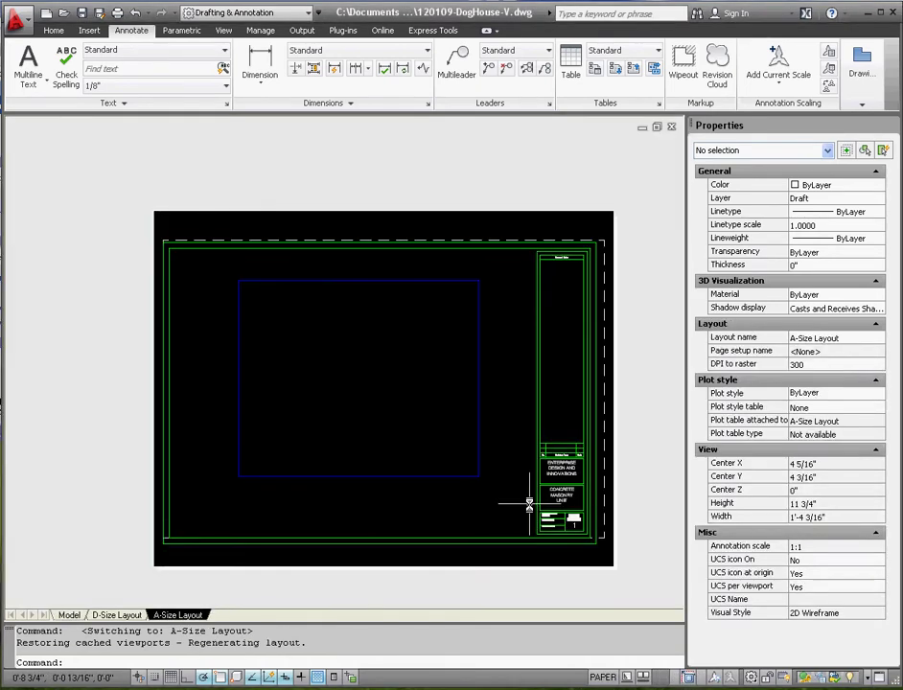
pyautogui.scroll(1, 526, 499)
pyautogui.scroll(-2, 529, 486)
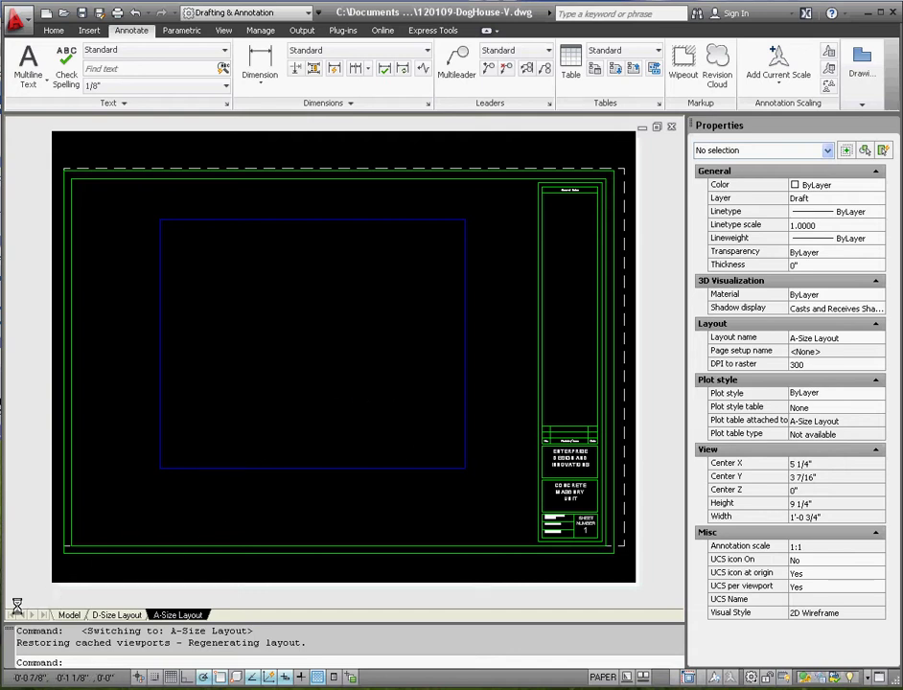
pyautogui.click(72, 615)
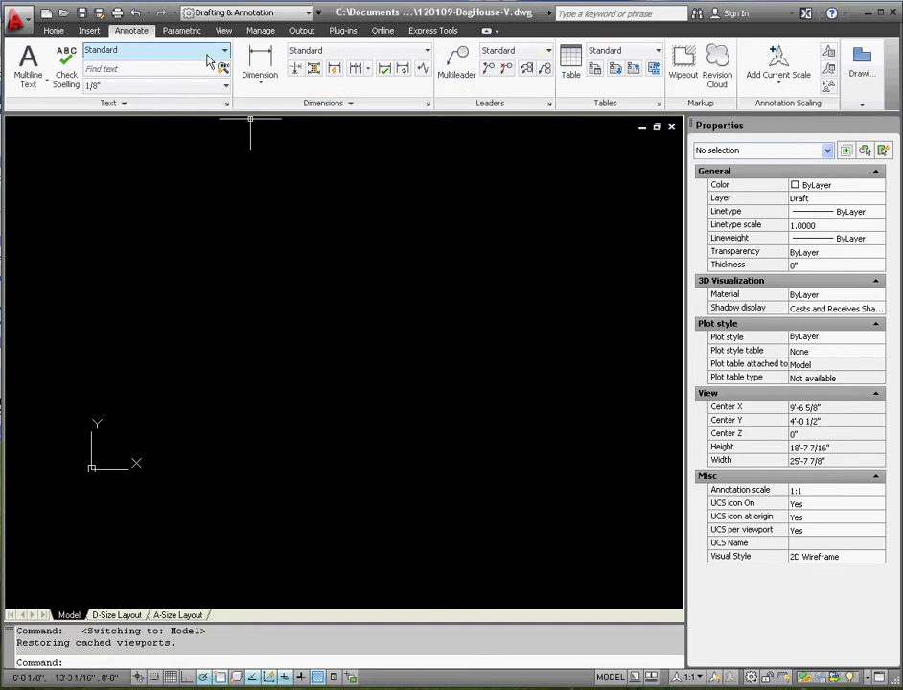
# - Make A-Walls the current layer and draw a rectangle 4'4" wide by 3'3" high above the origin
pyautogui.click(54, 30)
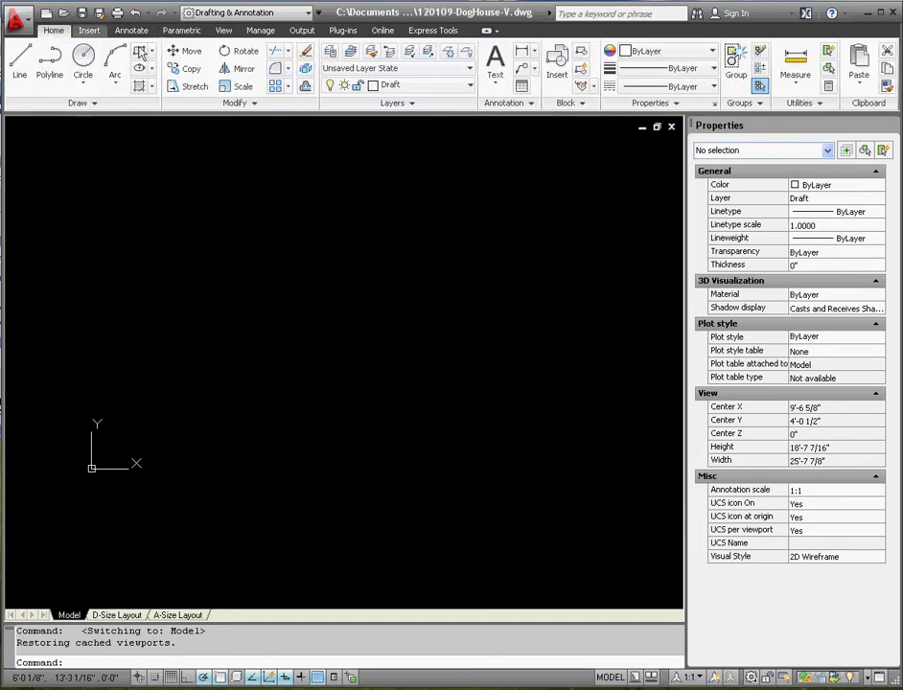
pyautogui.click(469, 84)
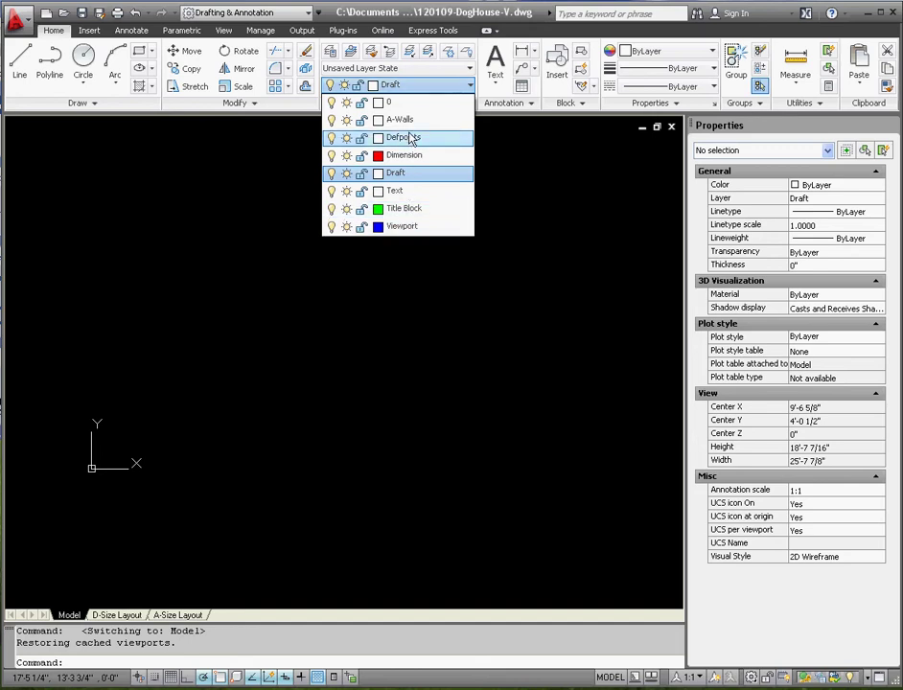
pyautogui.click(400, 118)
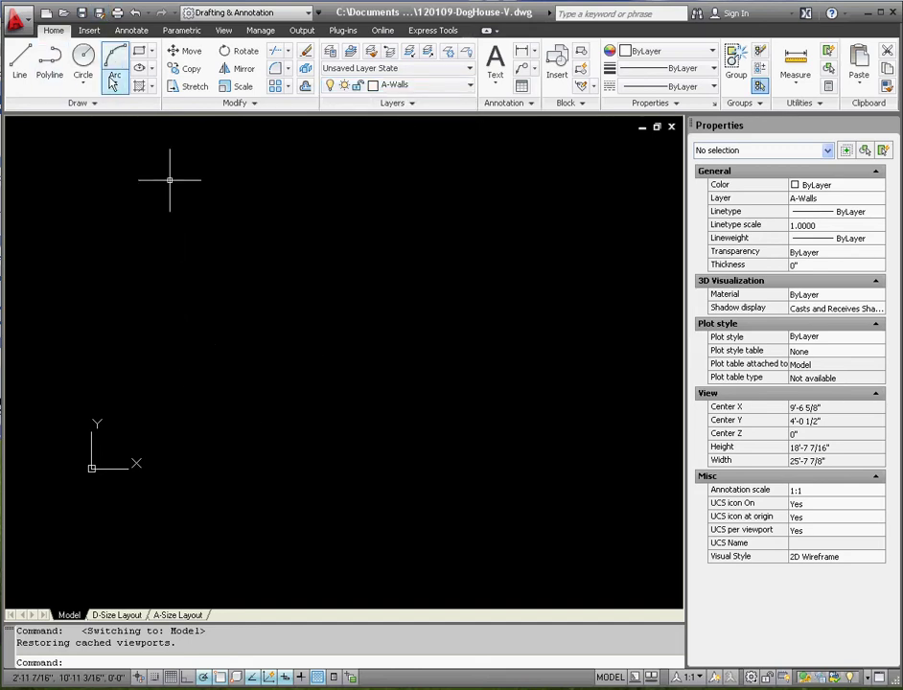
pyautogui.click(139, 51)
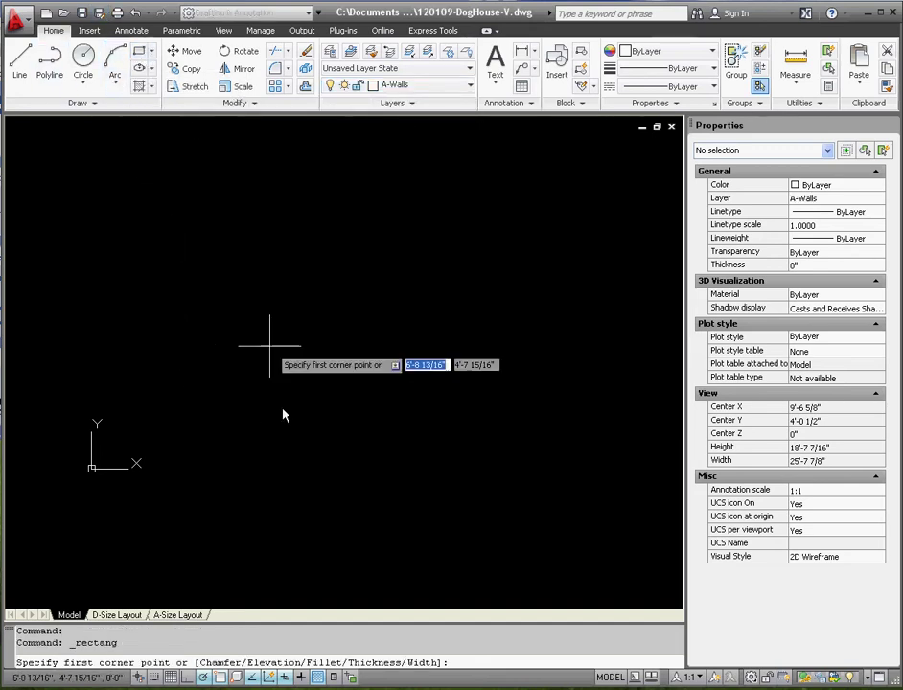
pyautogui.click(152, 429)
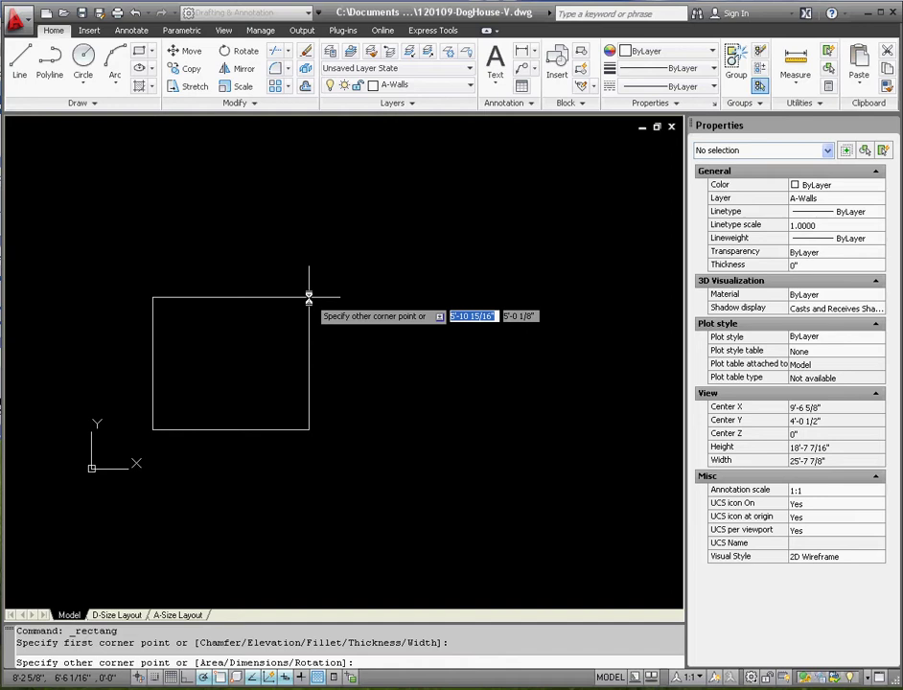
pyautogui.write("4'")
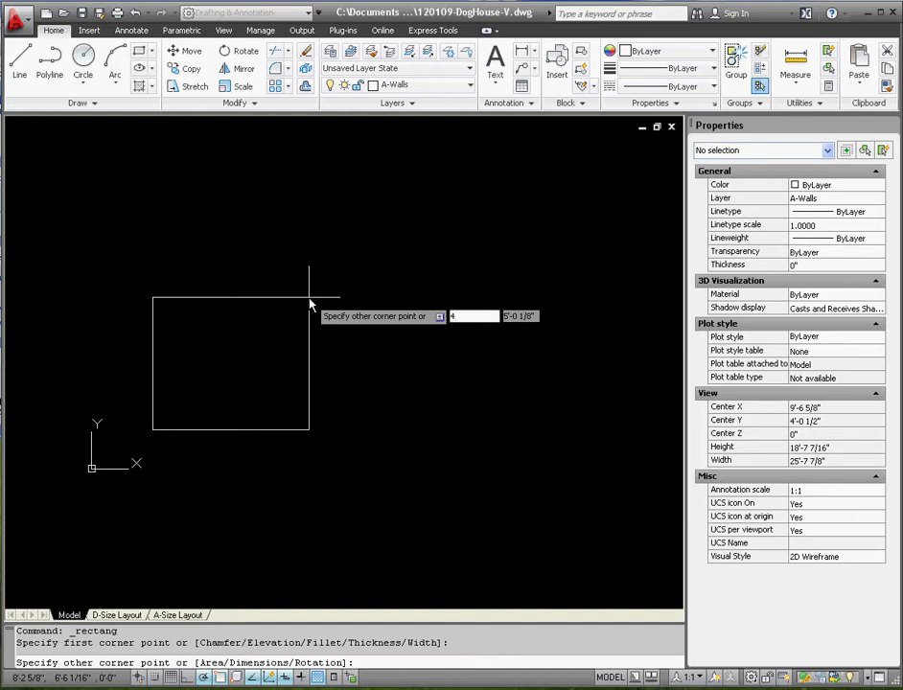
pyautogui.write('4"')
pyautogui.press('Tab')
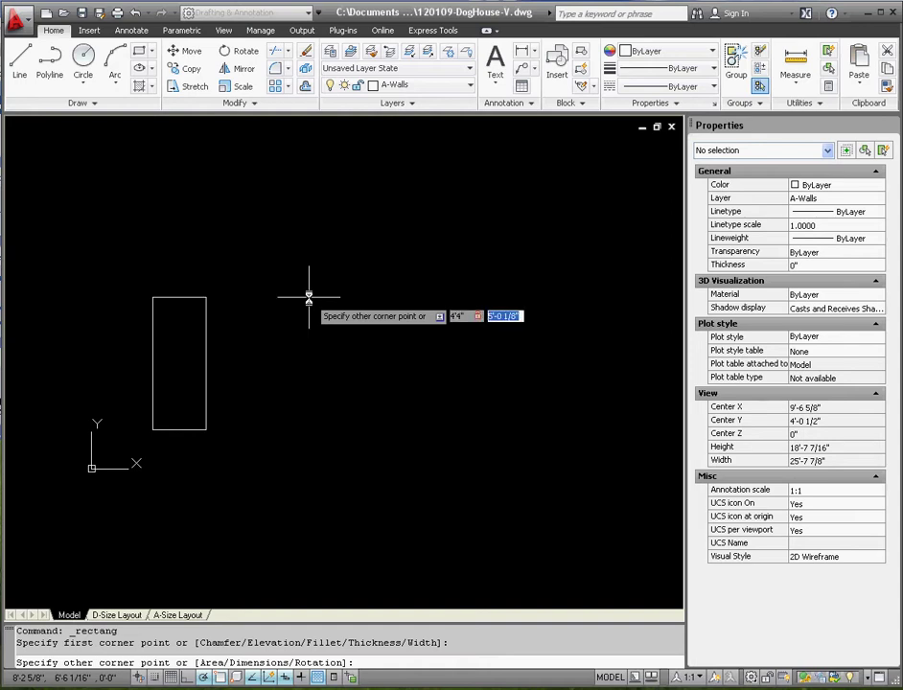
pyautogui.write("3'3")
pyautogui.press('Return')
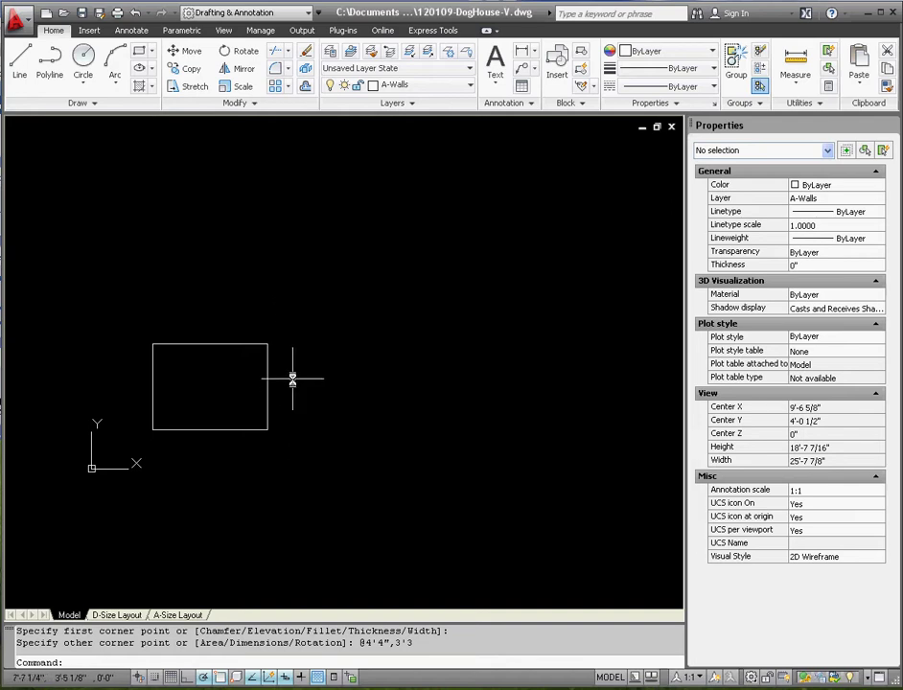
# - Explode the rectangle into separate lines
pyautogui.scroll(-3, 274, 371)
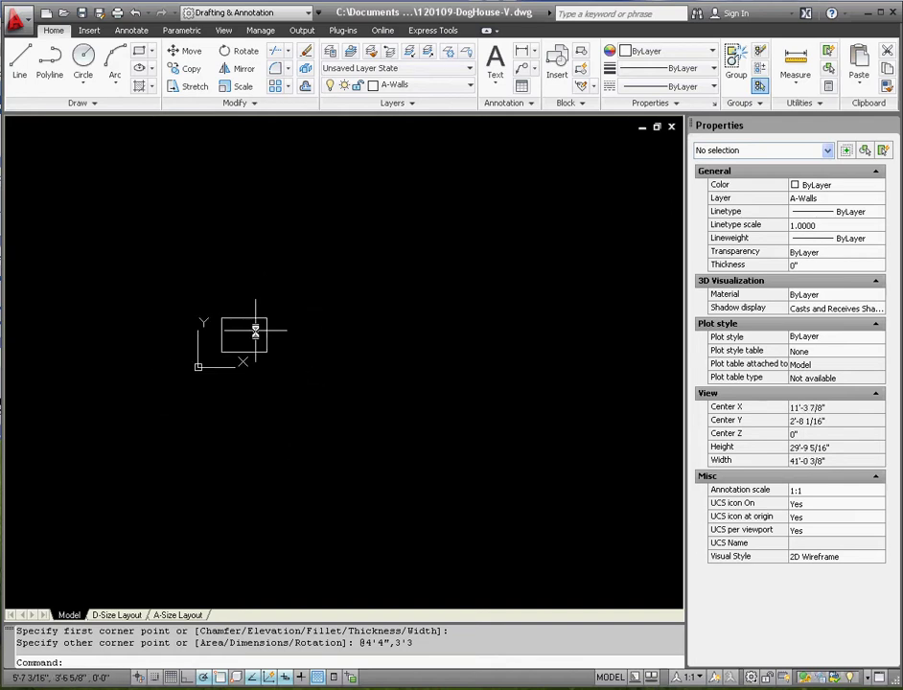
pyautogui.scroll(3, 253, 326)
pyautogui.click(322, 303)
pyautogui.click(227, 285)
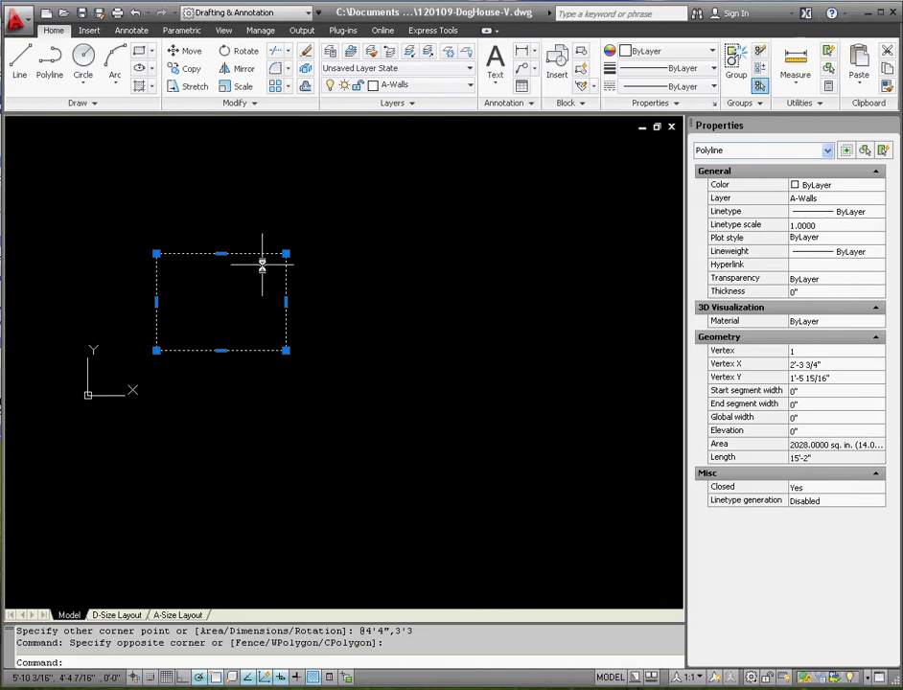
pyautogui.click(305, 68)
# - Try to lengthen the upper edge line by stretching its right endpoint 10", and snap that endpoint back to the rectangle's corner
pyautogui.click(247, 293)
pyautogui.click(212, 223)
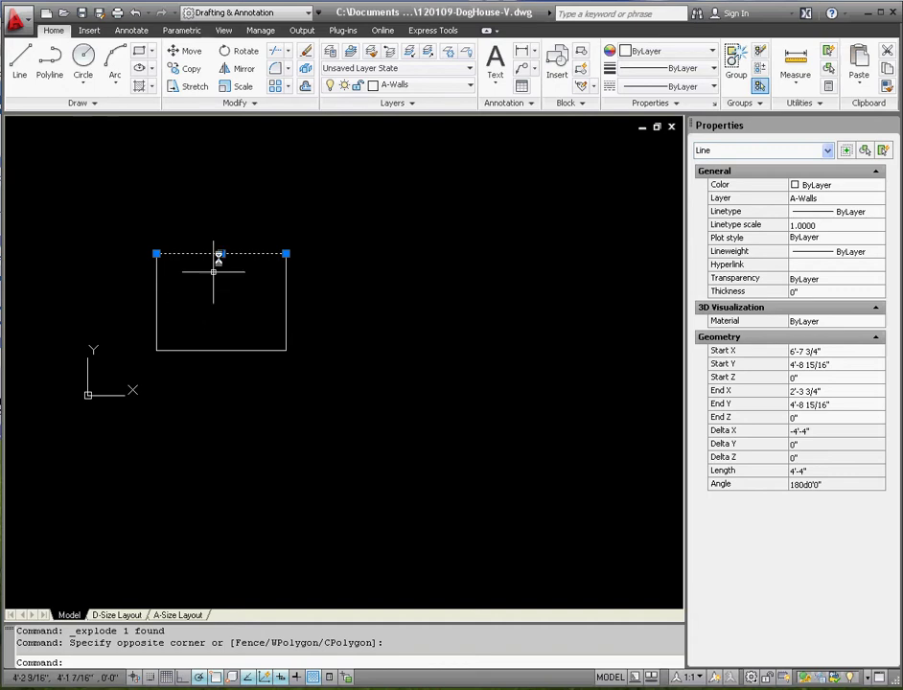
pyautogui.scroll(2, 222, 247)
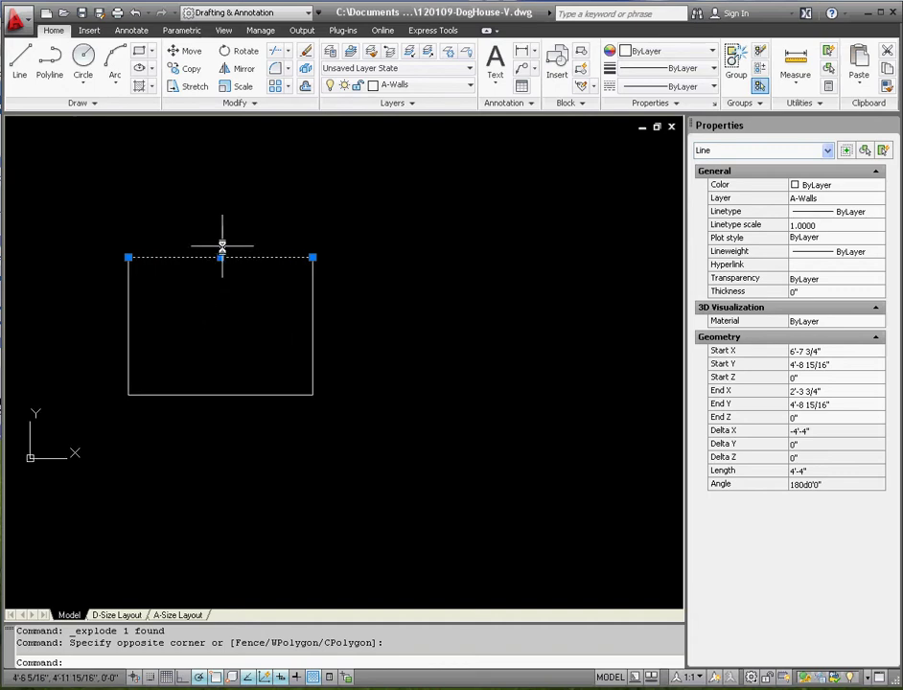
pyautogui.click(313, 258)
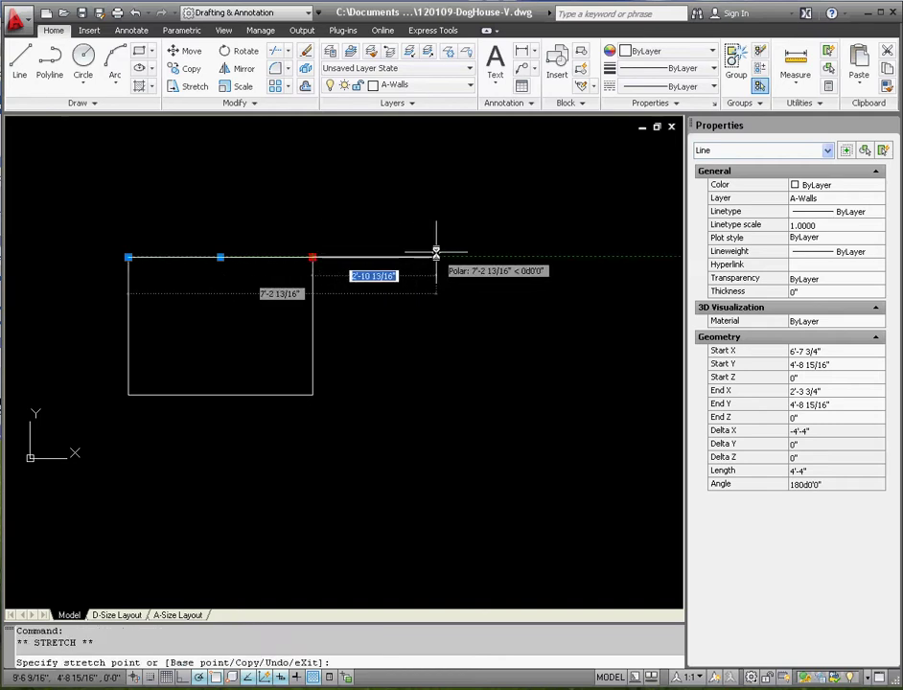
pyautogui.write('10')
pyautogui.press('Return')
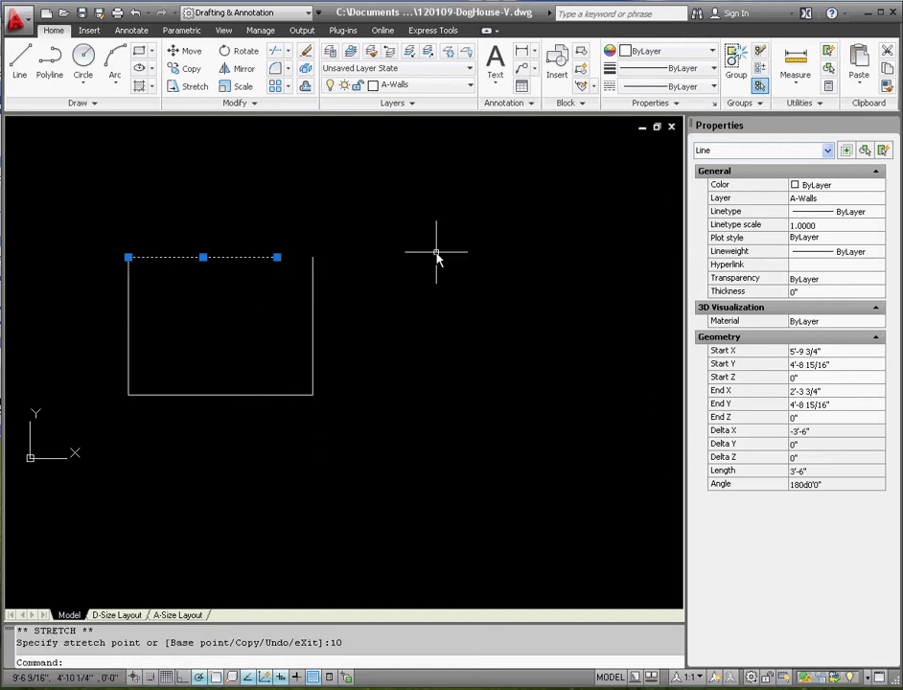
pyautogui.click(277, 257)
pyautogui.click(313, 257)
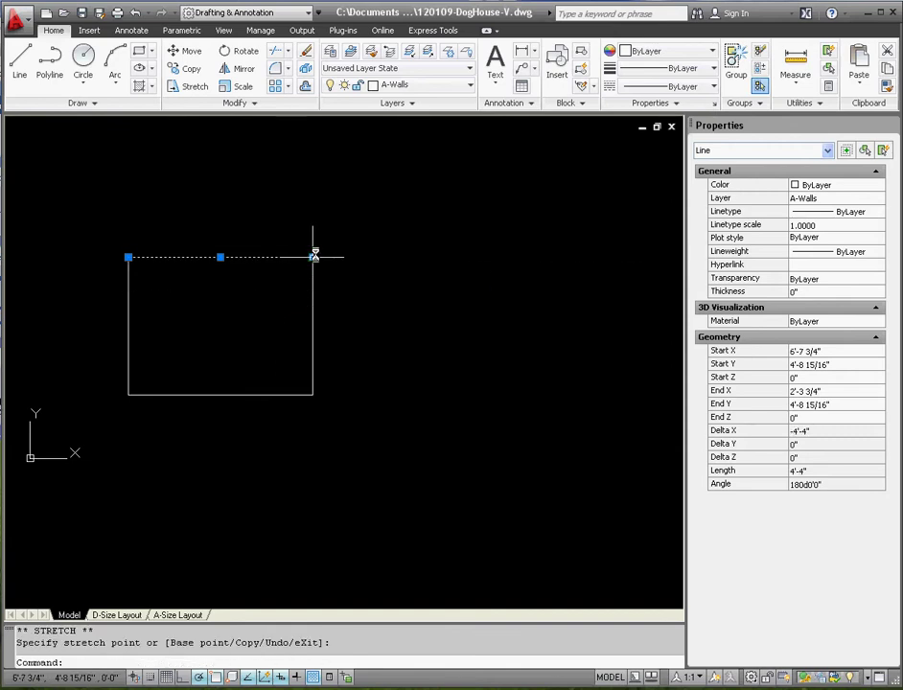
# - Stretch the upper edge line's right endpoint by -10"
pyautogui.click(290, 228)
pyautogui.click(313, 258)
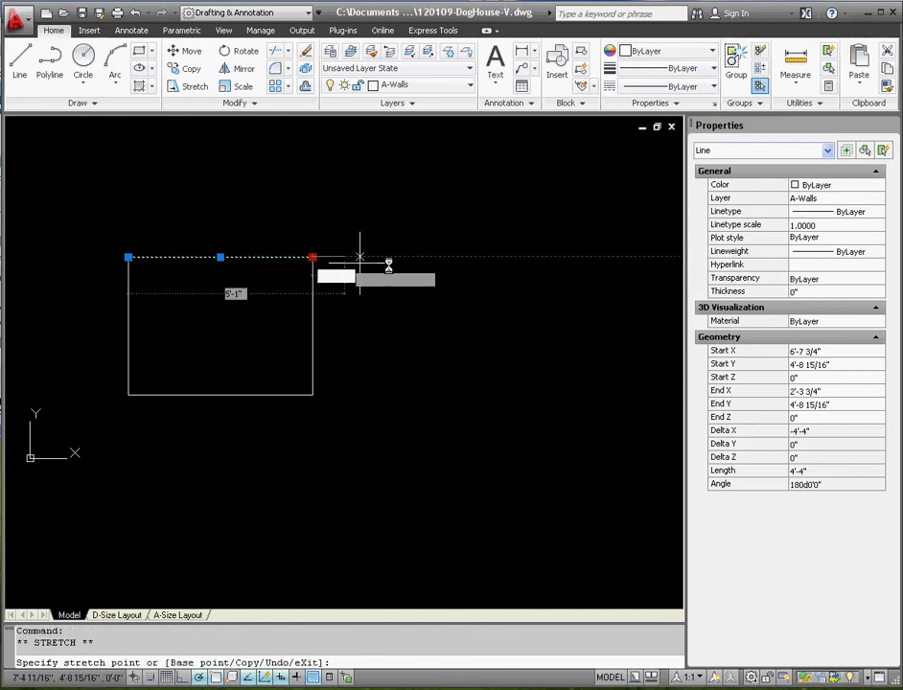
pyautogui.write('-1')
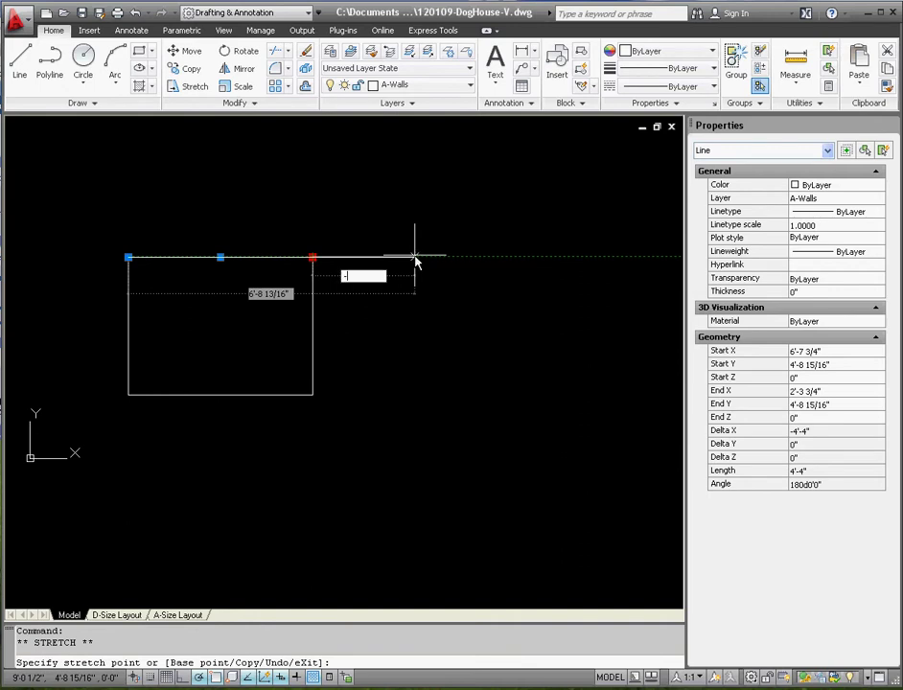
pyautogui.write('0')
pyautogui.press('Return')
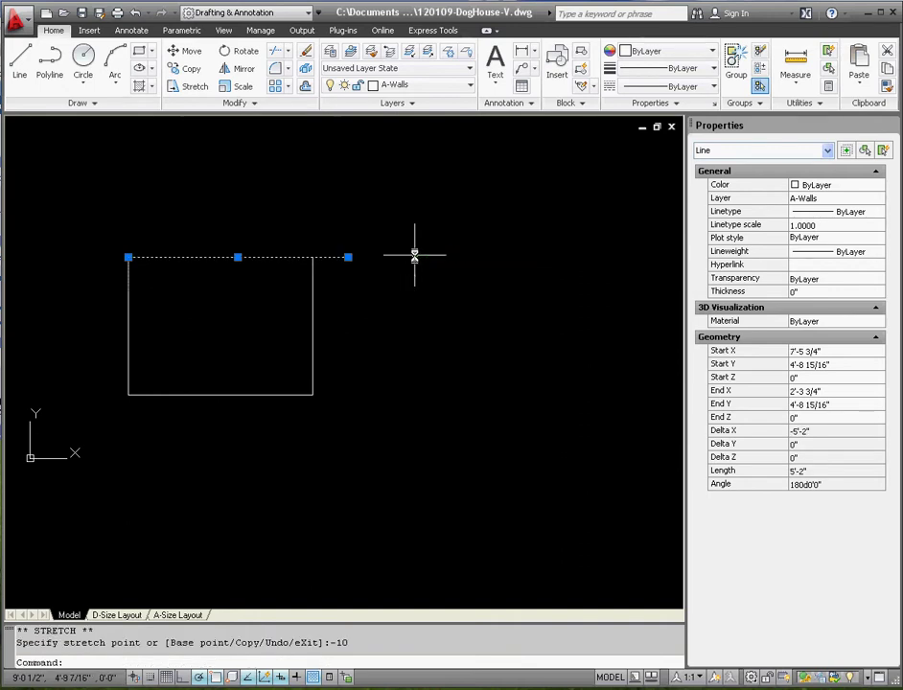
# - Stretch the upper edge line's left endpoint by 10", and delete the line
pyautogui.click(129, 257)
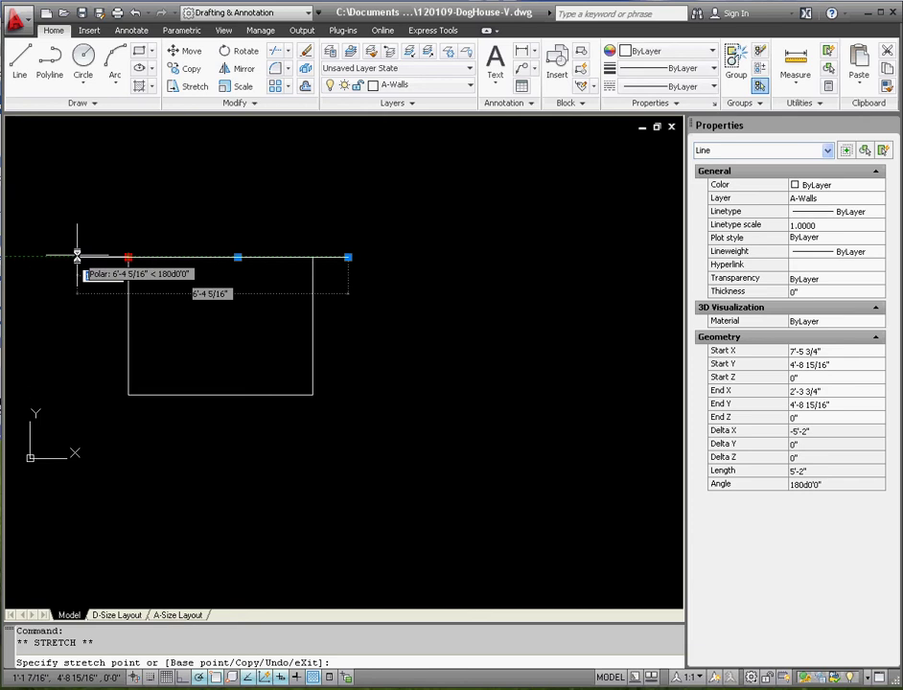
pyautogui.write('10')
pyautogui.press('Return')
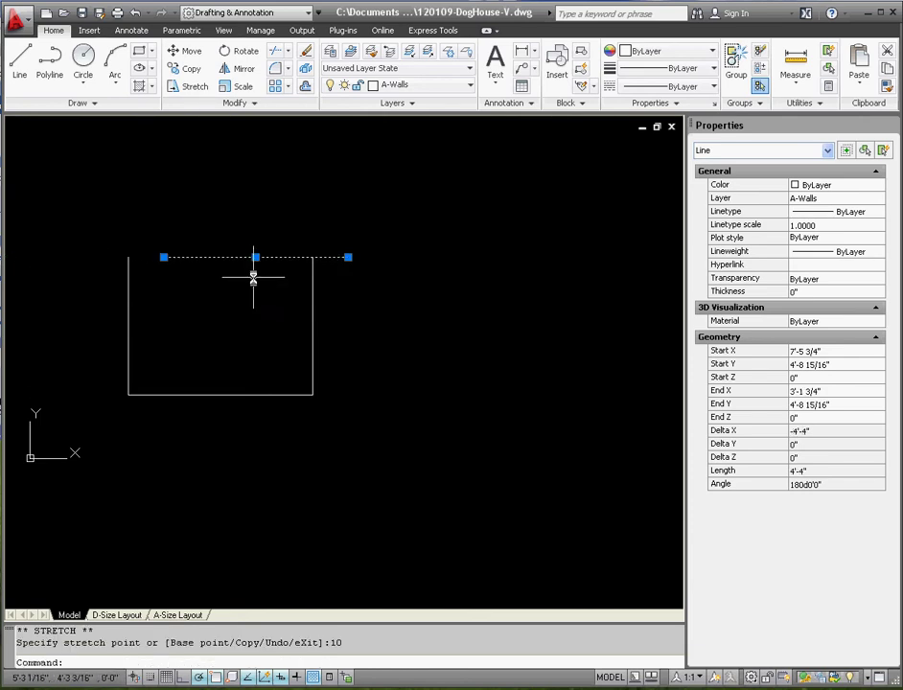
pyautogui.click(216, 235)
pyautogui.press('Delete')
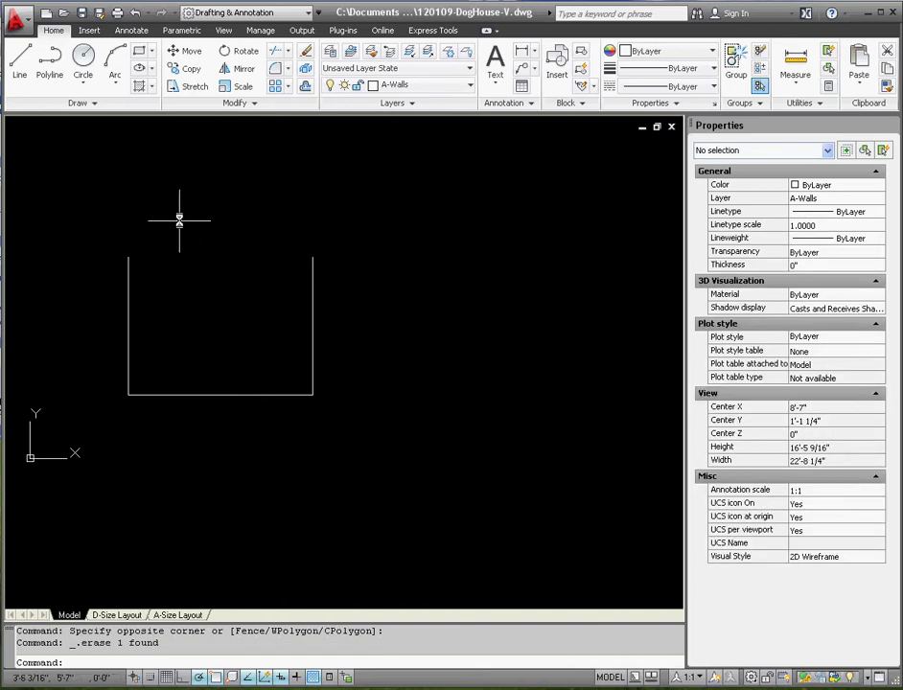
# - Draw a 6' horizontal line above the open-topped box
pyautogui.click(20, 60)
pyautogui.click(220, 203)
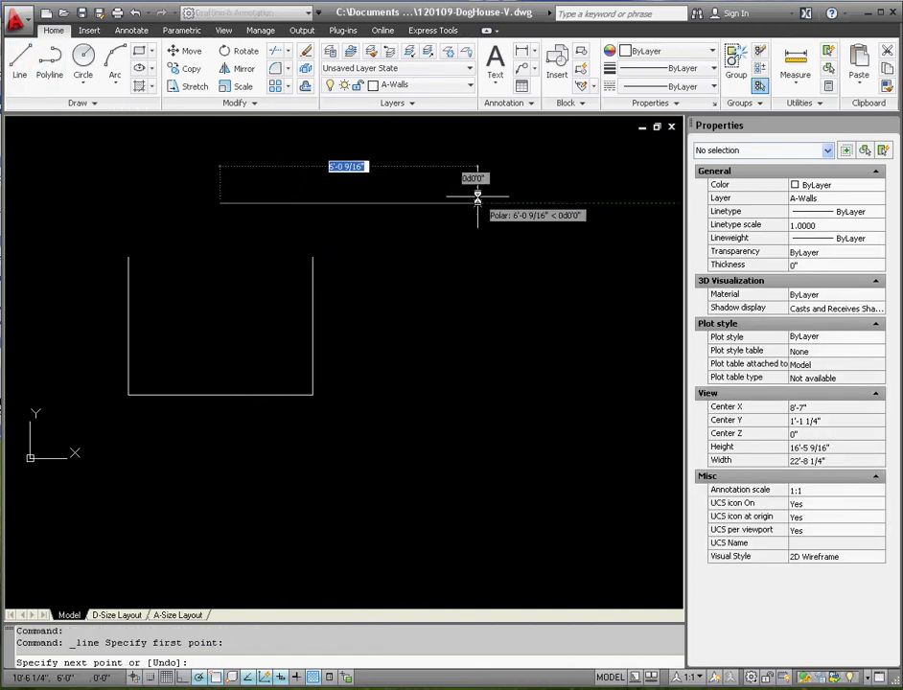
pyautogui.write("6'")
pyautogui.press('Return')
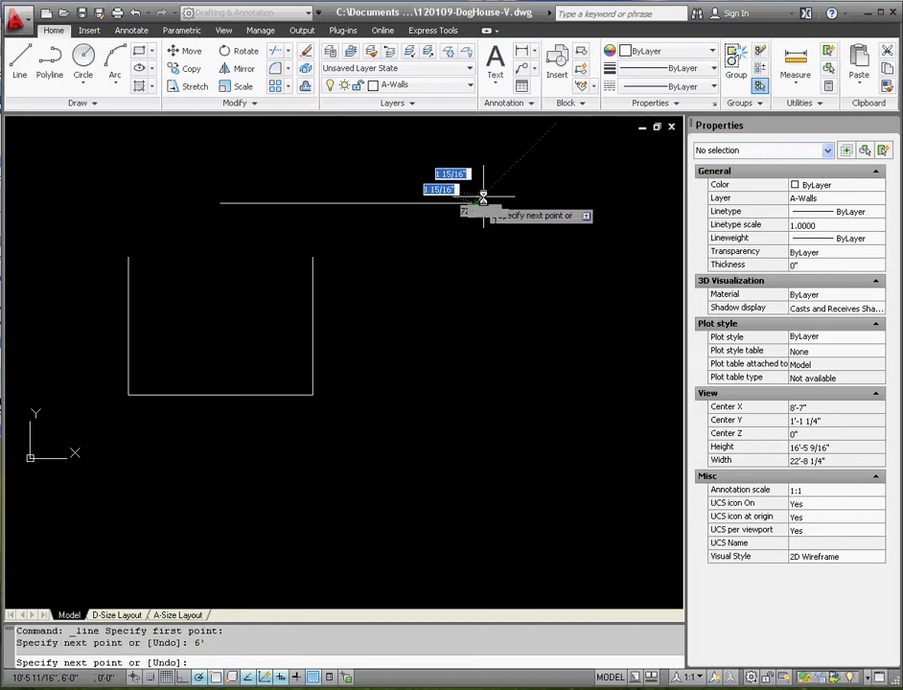
pyautogui.press('Escape')
# - Move the 6' line by its midpoint onto the midpoint of the box's lower edge
pyautogui.click(464, 221)
pyautogui.click(356, 165)
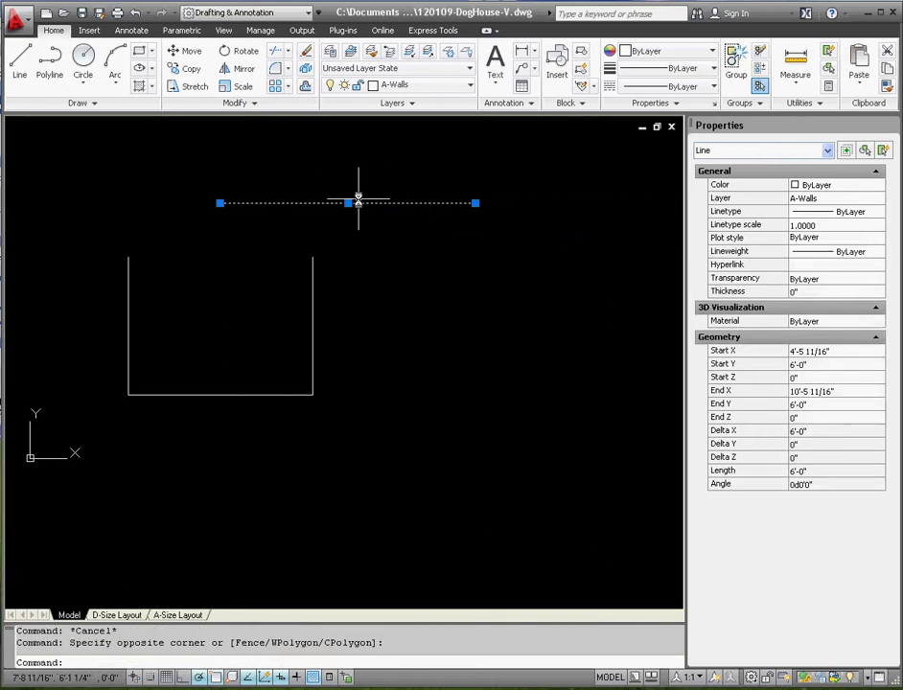
pyautogui.click(348, 204)
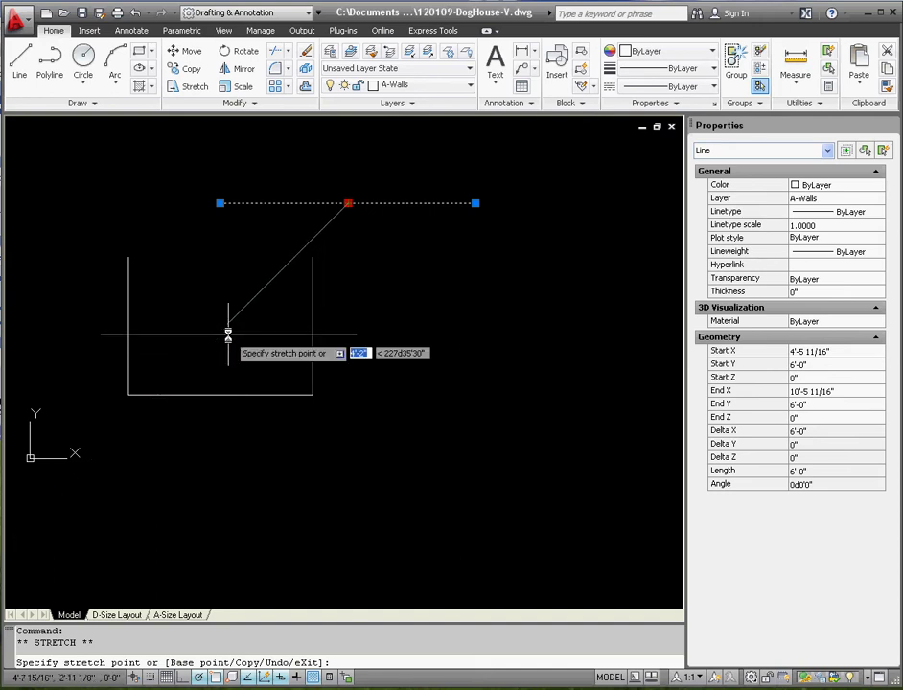
pyautogui.click(264, 227)
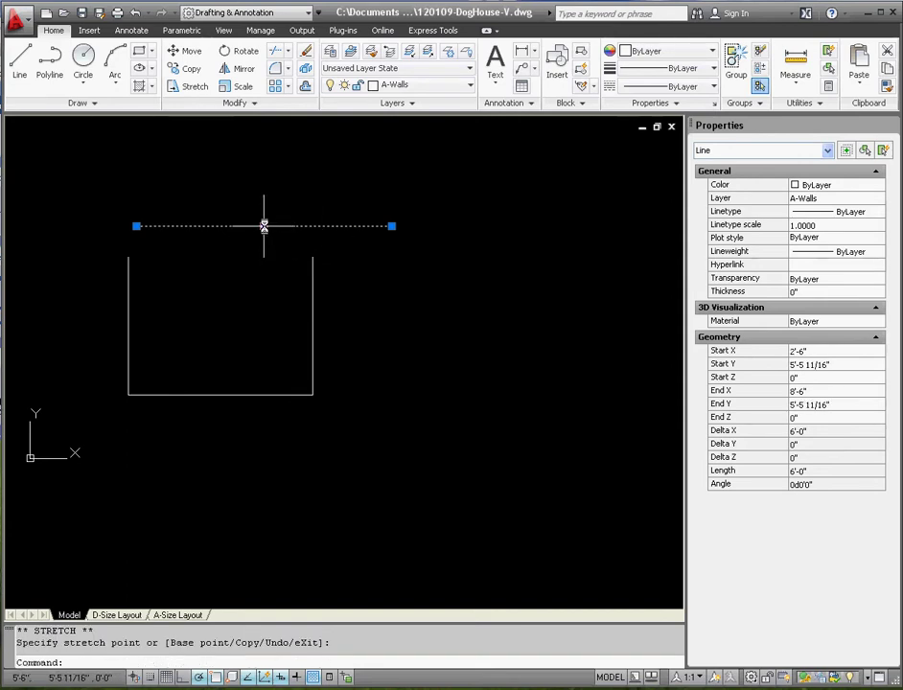
pyautogui.click(263, 227)
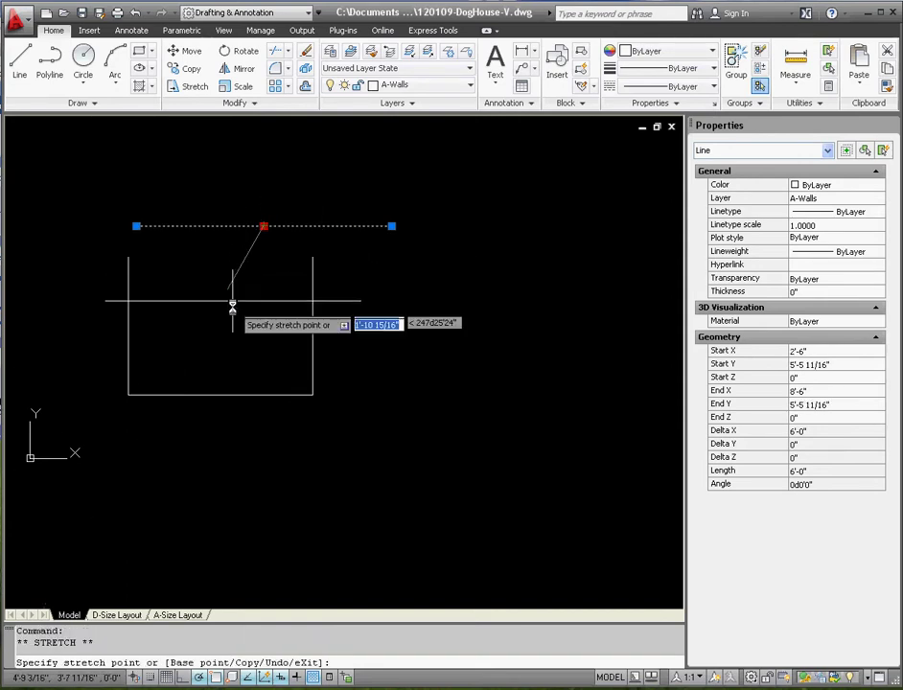
pyautogui.click(221, 394)
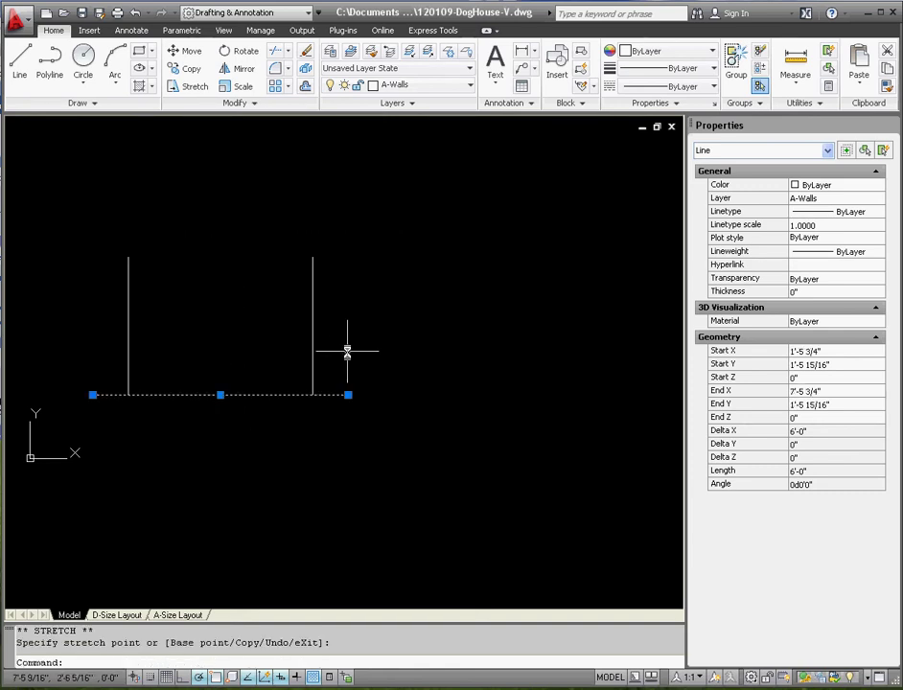
pyautogui.press('Escape')
pyautogui.press('Escape')
# - Move the 6' line from the right wall's lower end up to its upper end
pyautogui.click(346, 403)
pyautogui.click(337, 384)
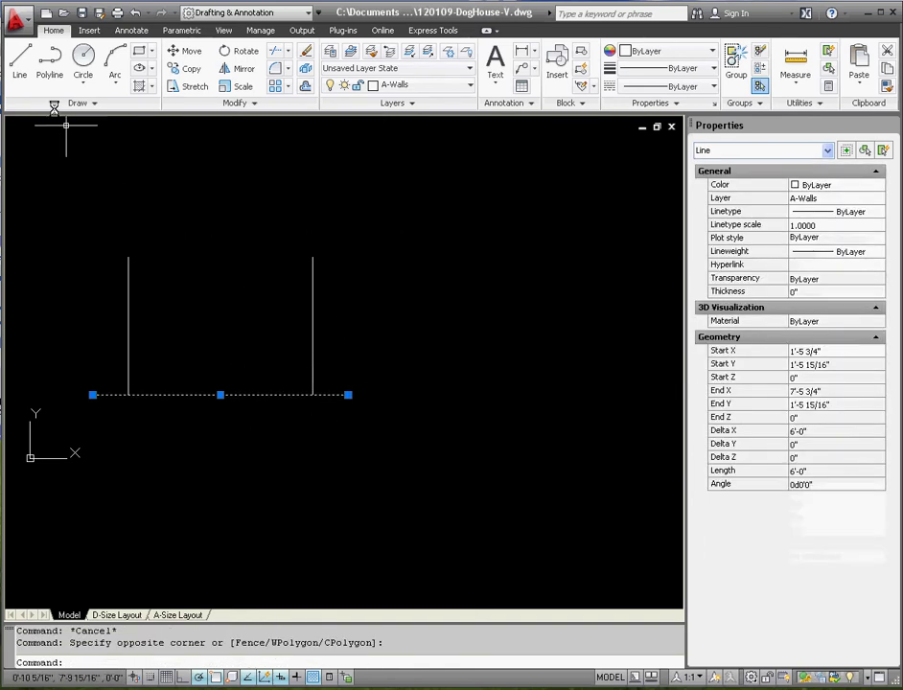
pyautogui.click(175, 51)
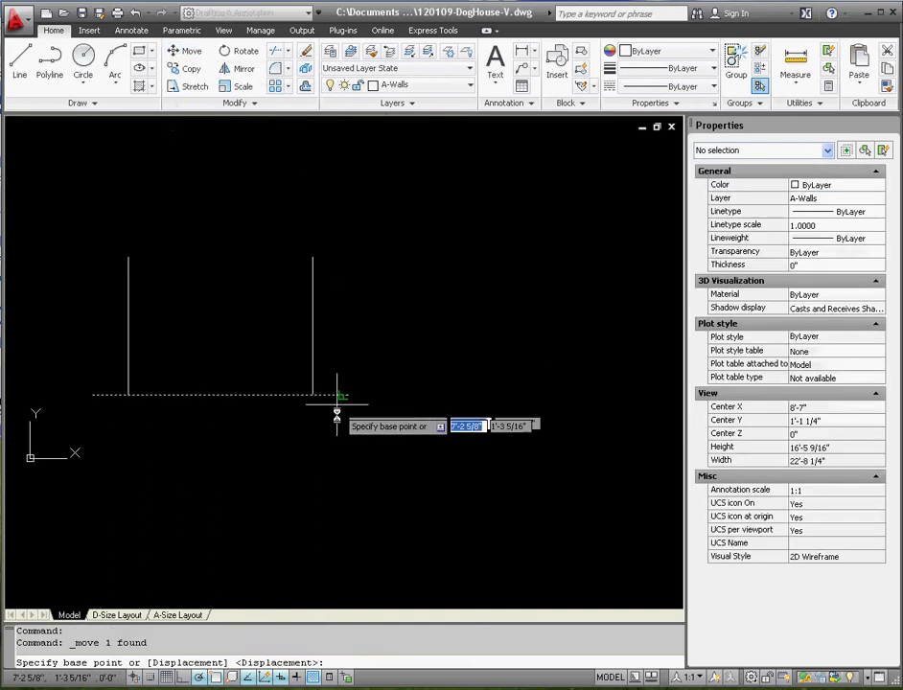
pyautogui.click(314, 395)
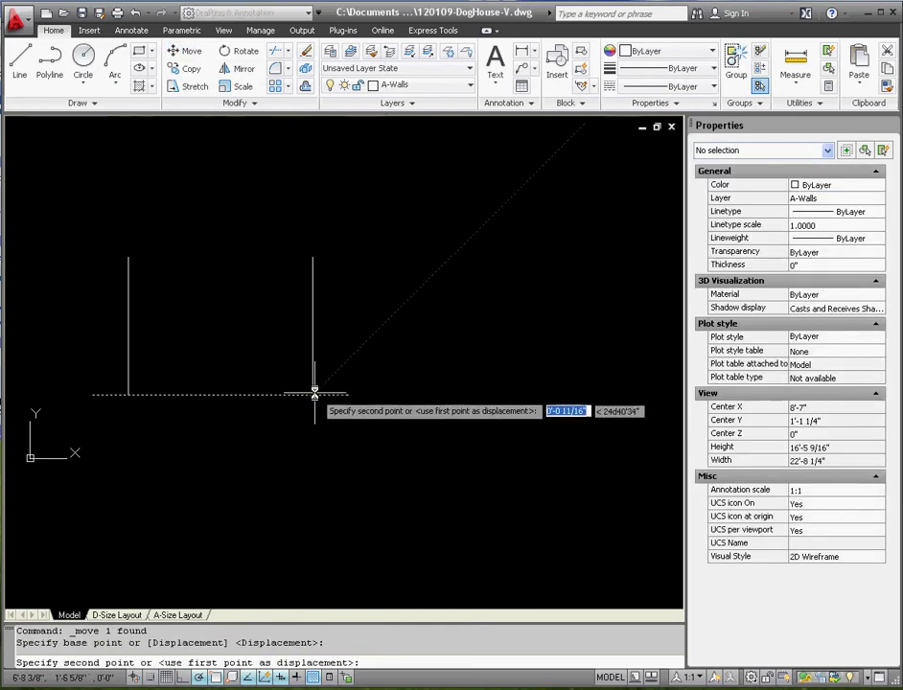
pyautogui.click(312, 256)
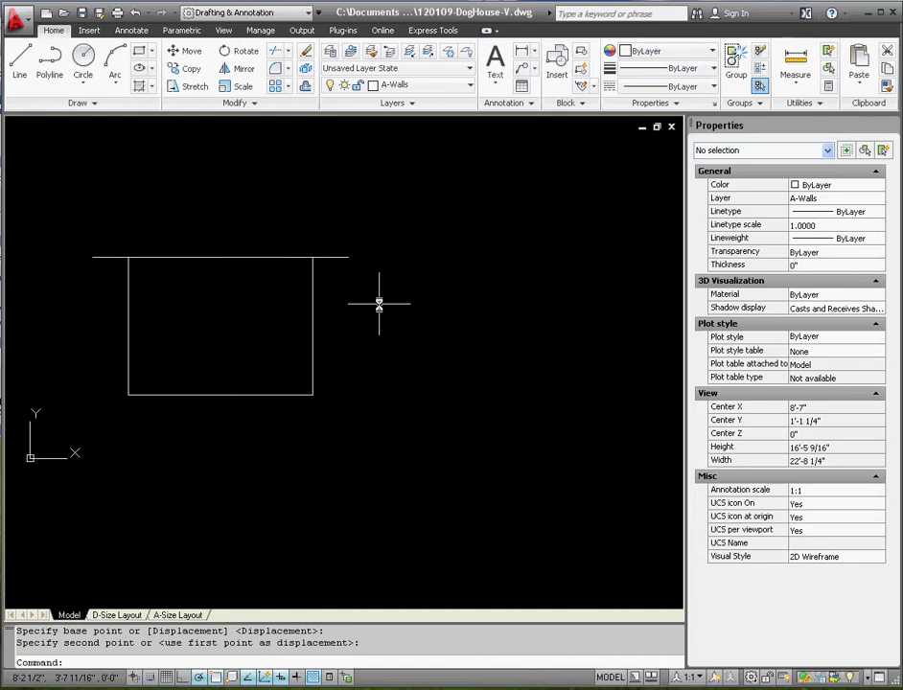
# - Draw a 3' horizontal line in the empty area above and to the right of the box
pyautogui.click(21, 65)
pyautogui.click(361, 180)
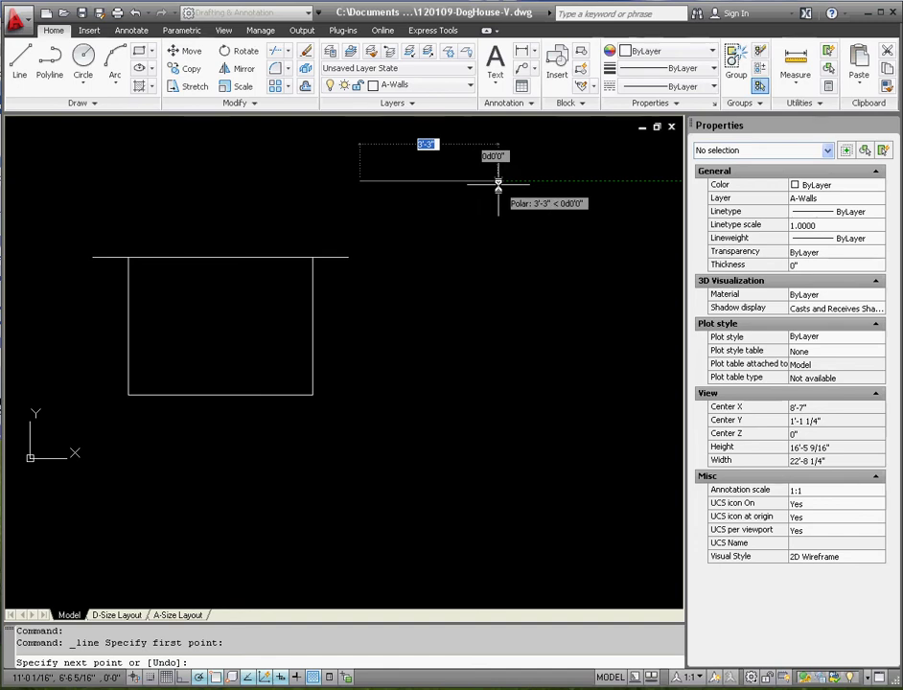
pyautogui.write("3'")
pyautogui.press('Return')
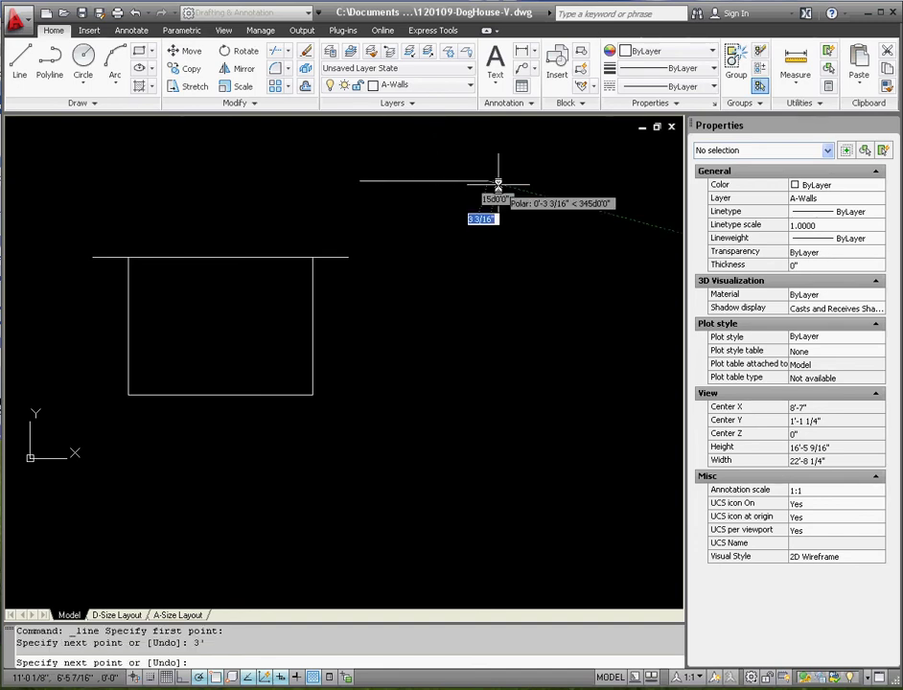
pyautogui.press('Escape')
# - Move the 3' line by its midpoint onto the midpoint of the 6' line
pyautogui.moveTo(478, 195); pyautogui.dragTo(427, 178)
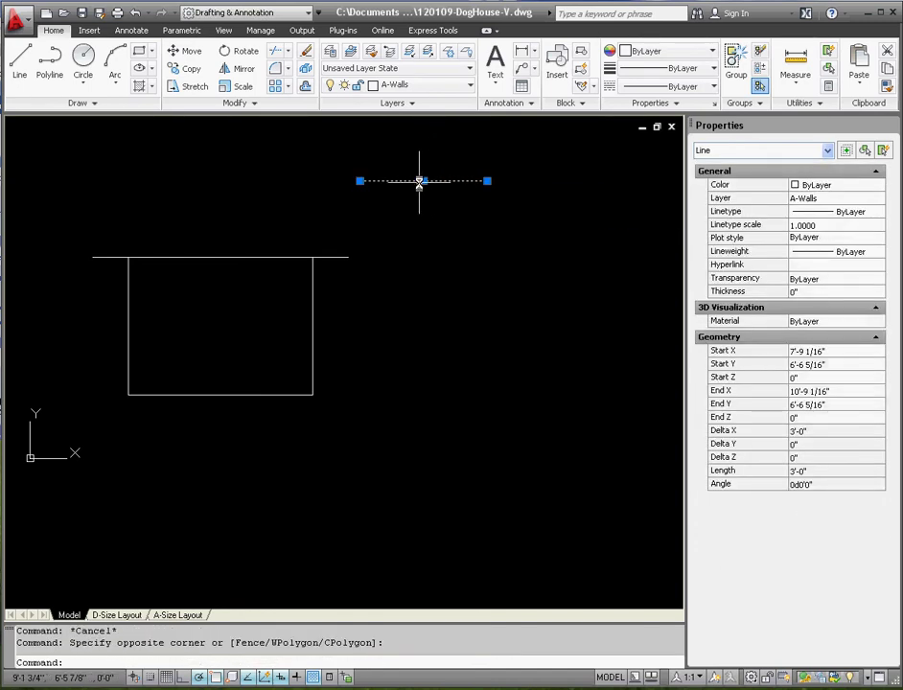
pyautogui.click(419, 180)
pyautogui.click(220, 257)
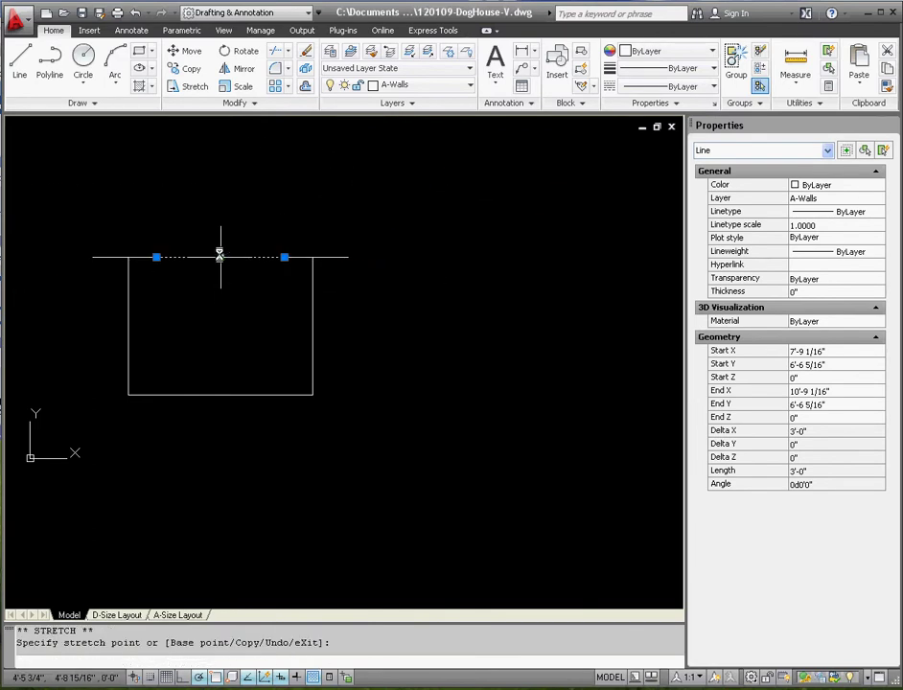
pyautogui.press('Escape')
pyautogui.press('Escape')
# - Move the 3' line straight up by 20" above the 6' line
pyautogui.click(145, 232)
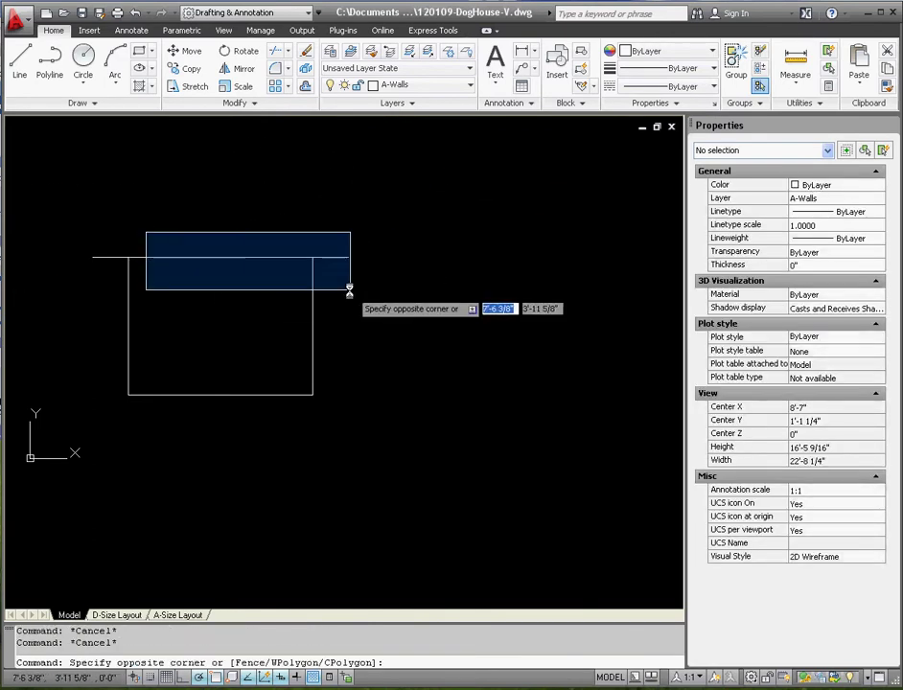
pyautogui.click(349, 289)
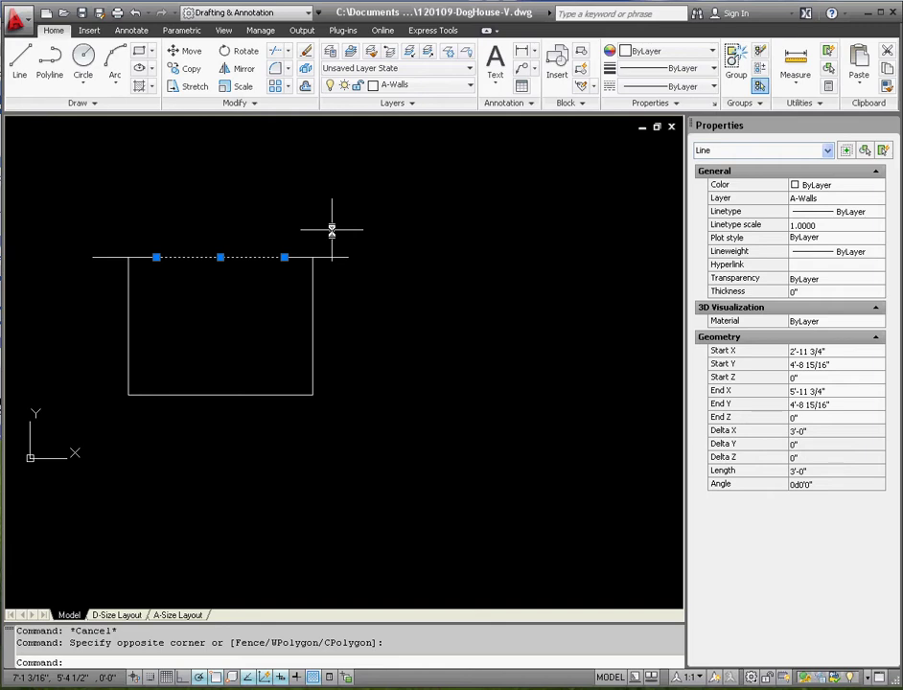
pyautogui.click(185, 51)
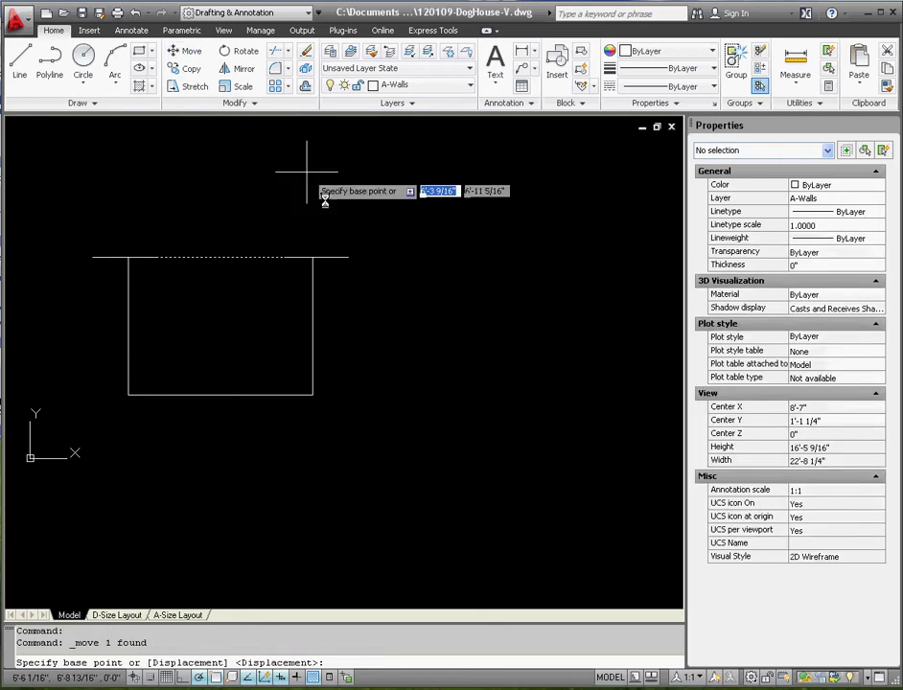
pyautogui.click(426, 344)
pyautogui.write('18')
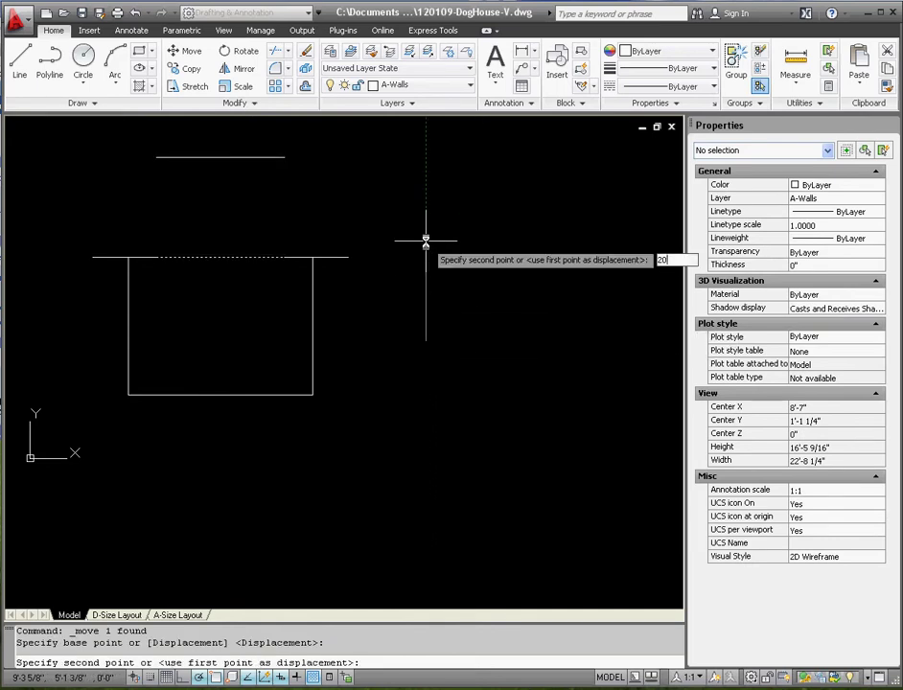
pyautogui.press('Return')
pyautogui.press('Escape')
pyautogui.press('Escape')
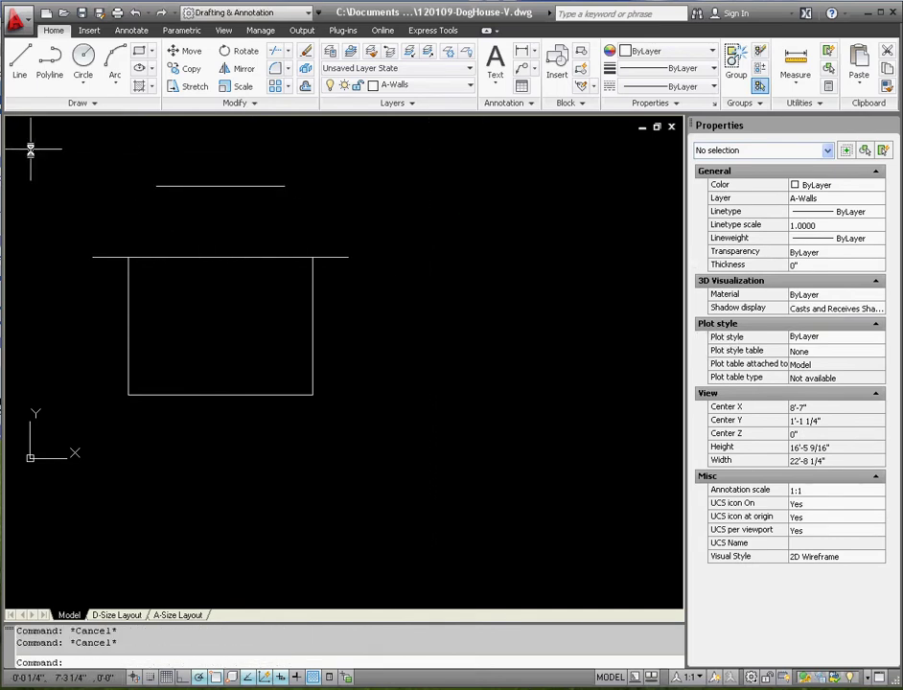
# - Draw the two sloping roof edges, joining each end of the 3' line to the matching end of the 6' line
pyautogui.click(19, 63)
pyautogui.click(155, 186)
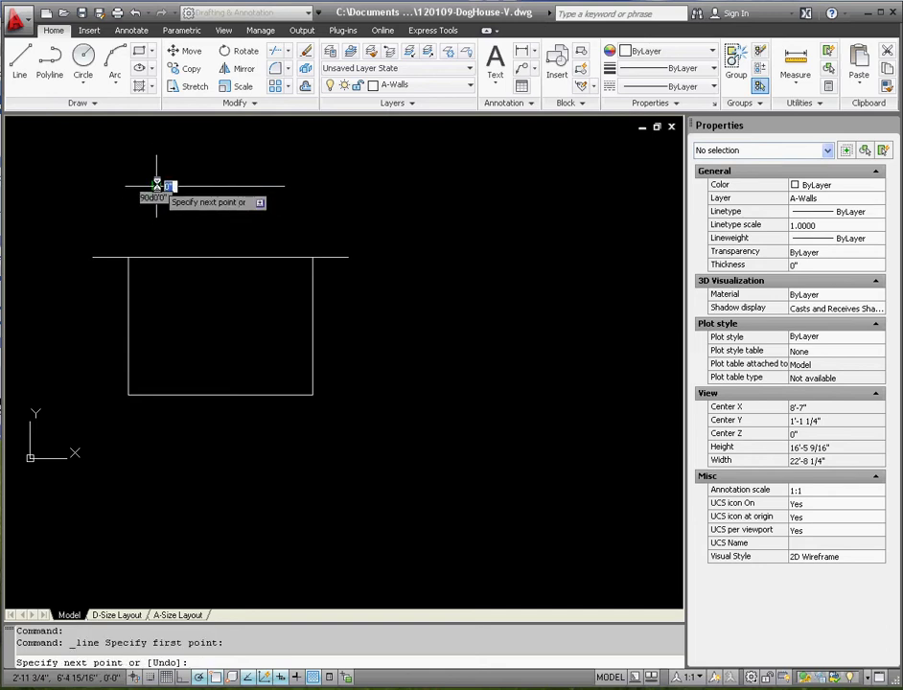
pyautogui.click(92, 257)
pyautogui.press('Return')
pyautogui.press('Return')
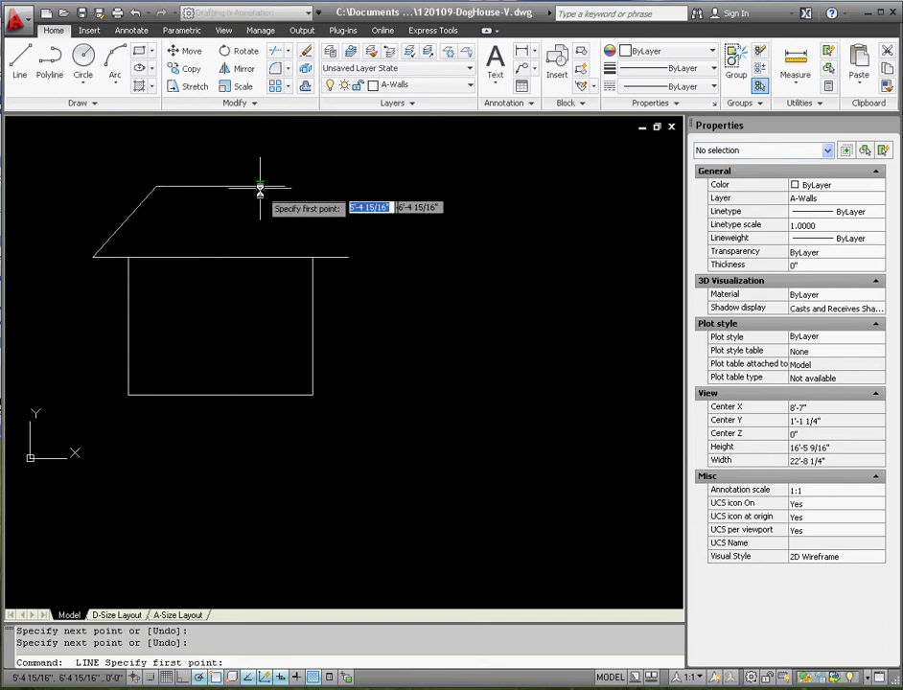
pyautogui.click(284, 186)
pyautogui.click(348, 257)
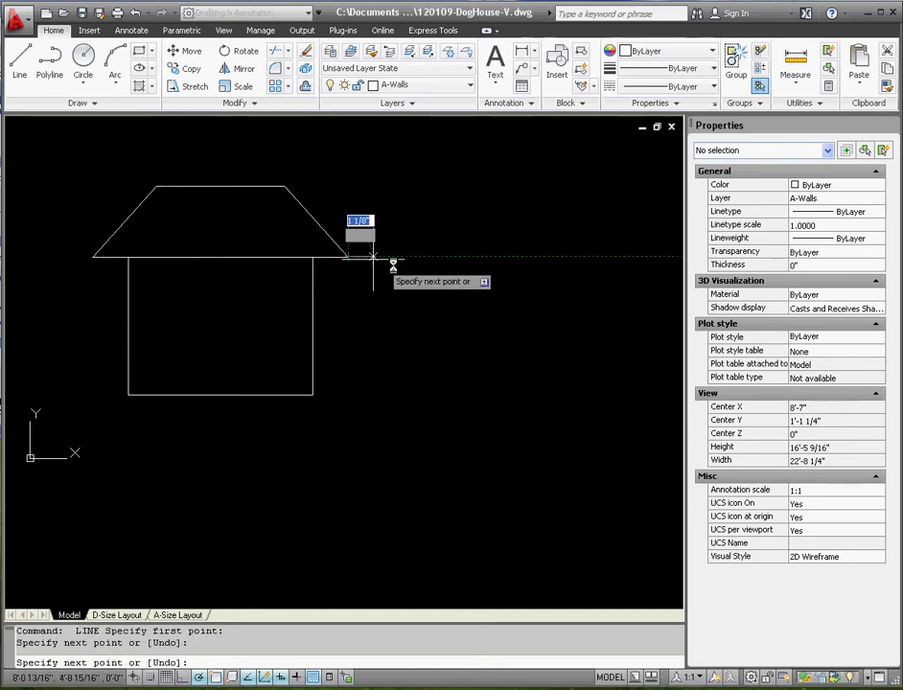
pyautogui.press('Escape')
pyautogui.press('Escape')
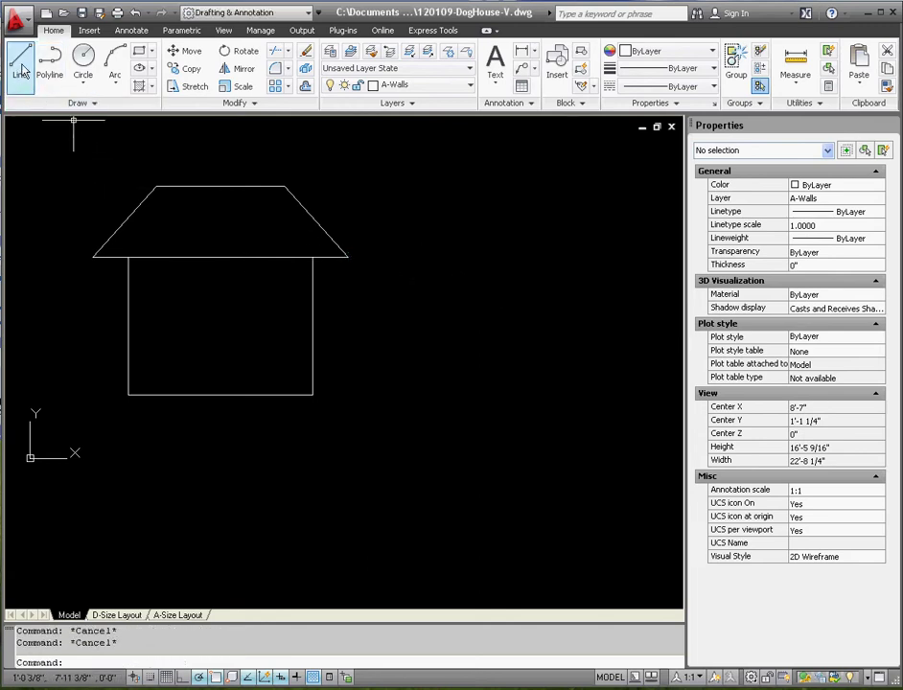
# - Draw a 12" line along the base from the lower-left wall corner, continuing with a 2' vertical line upward
pyautogui.click(19, 62)
pyautogui.scroll(5, 130, 395)
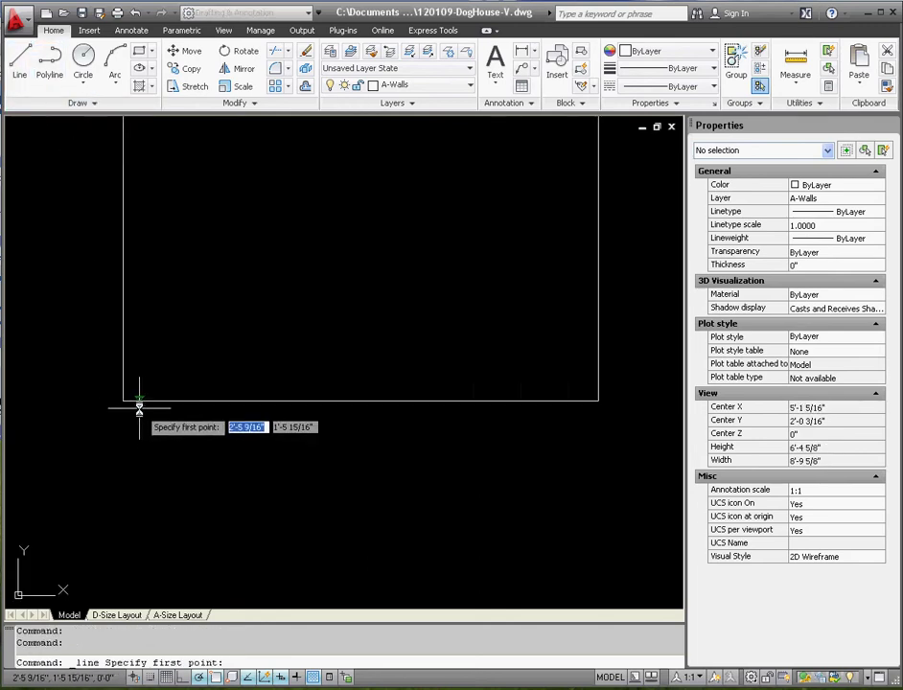
pyautogui.click(124, 404)
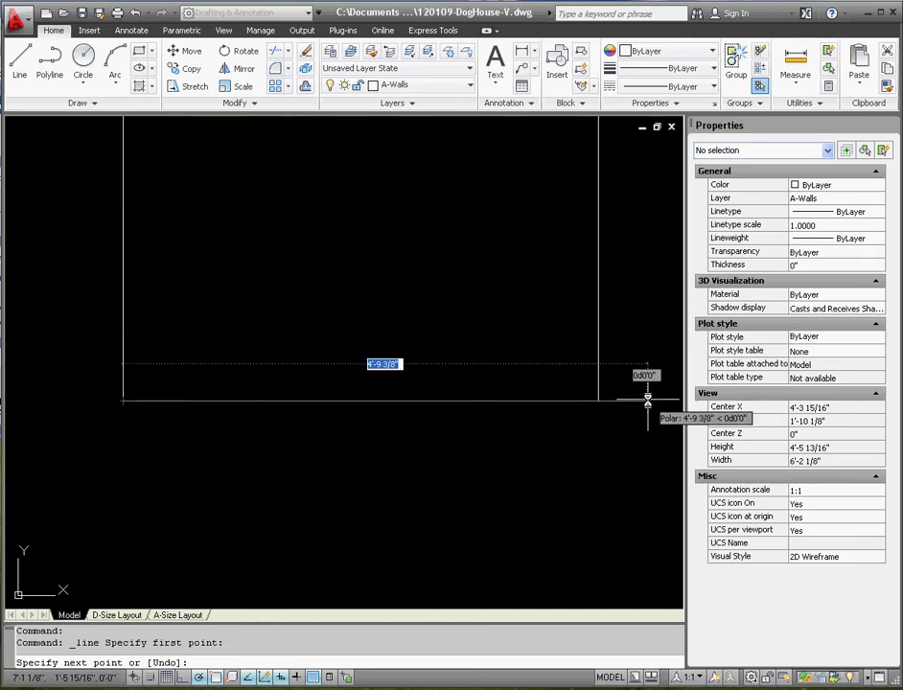
pyautogui.write('12')
pyautogui.press('Return')
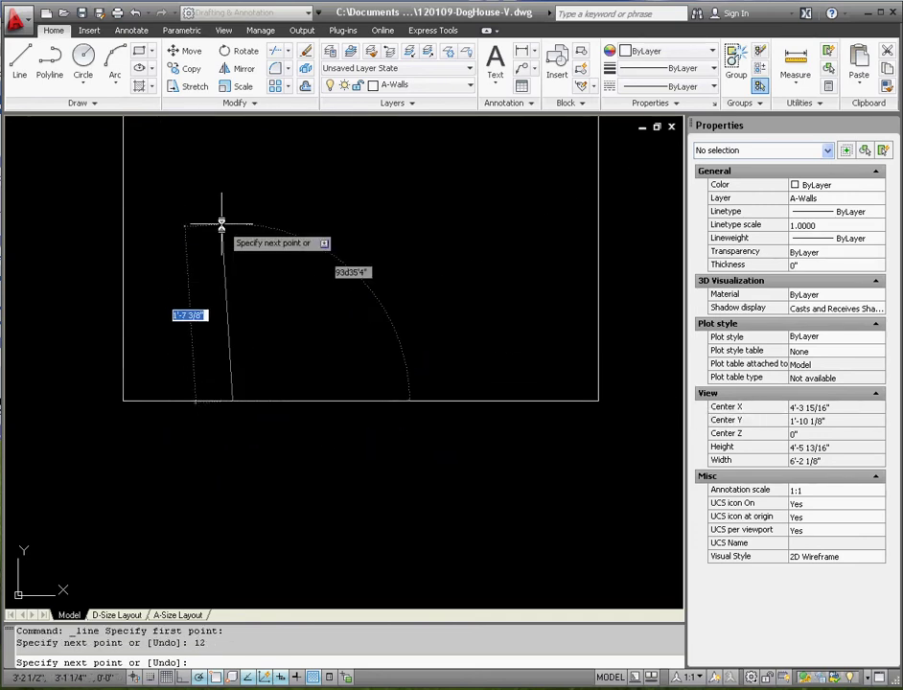
pyautogui.write('2')
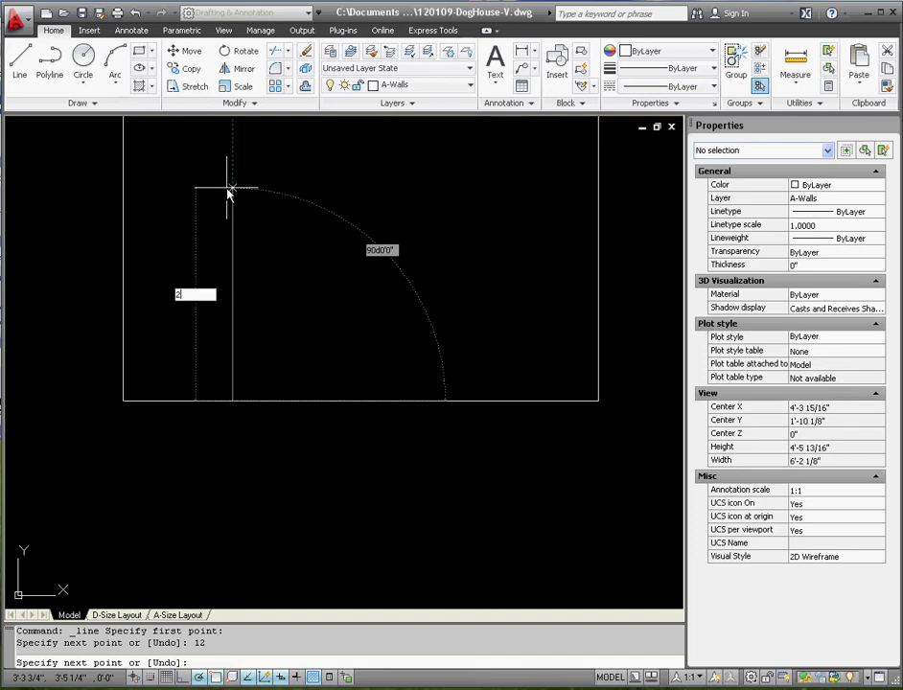
pyautogui.press('Return')
pyautogui.press('Escape')
pyautogui.press('Escape')
# - Erase the 12" helper line lying on the base of the left wall corner
pyautogui.click(92, 369)
pyautogui.click(287, 433)
pyautogui.press('Delete')
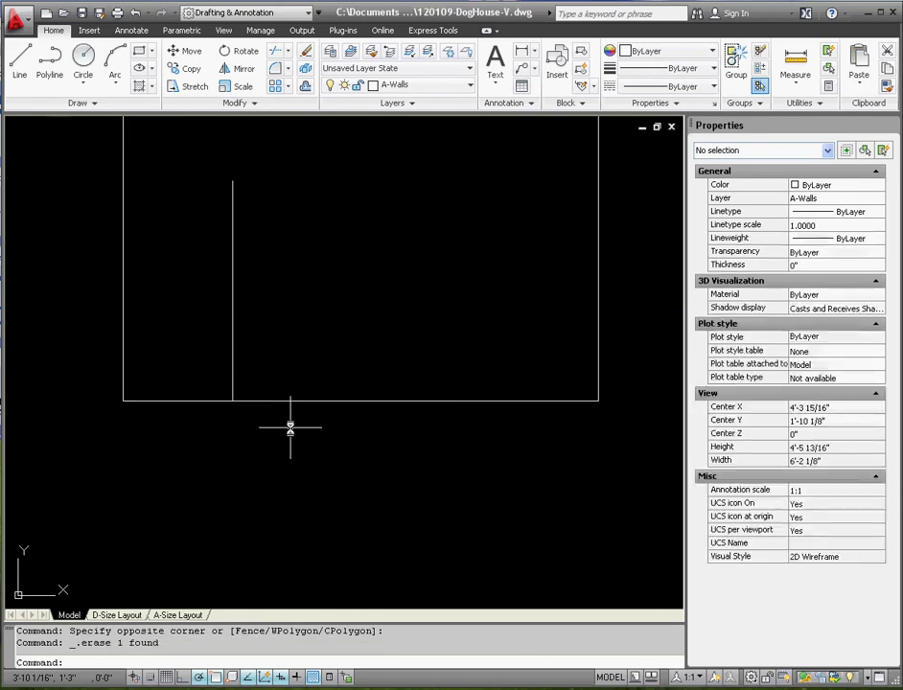
# - Mirror the 2' vertical door line about the vertical axis through the base's midpoint, keeping the source line
pyautogui.scroll(-3, 276, 441)
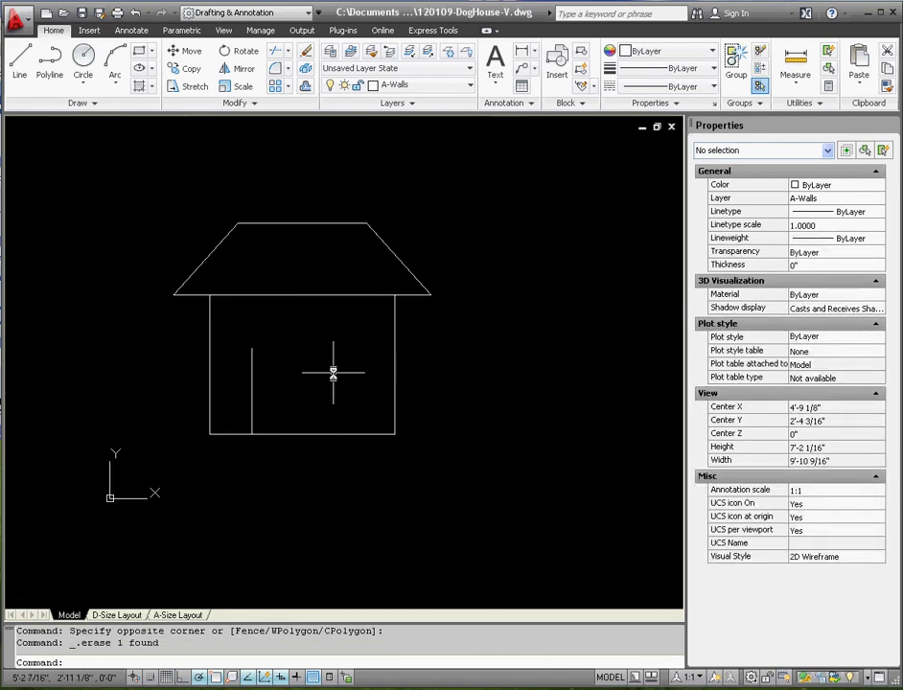
pyautogui.click(245, 399)
pyautogui.click(192, 365)
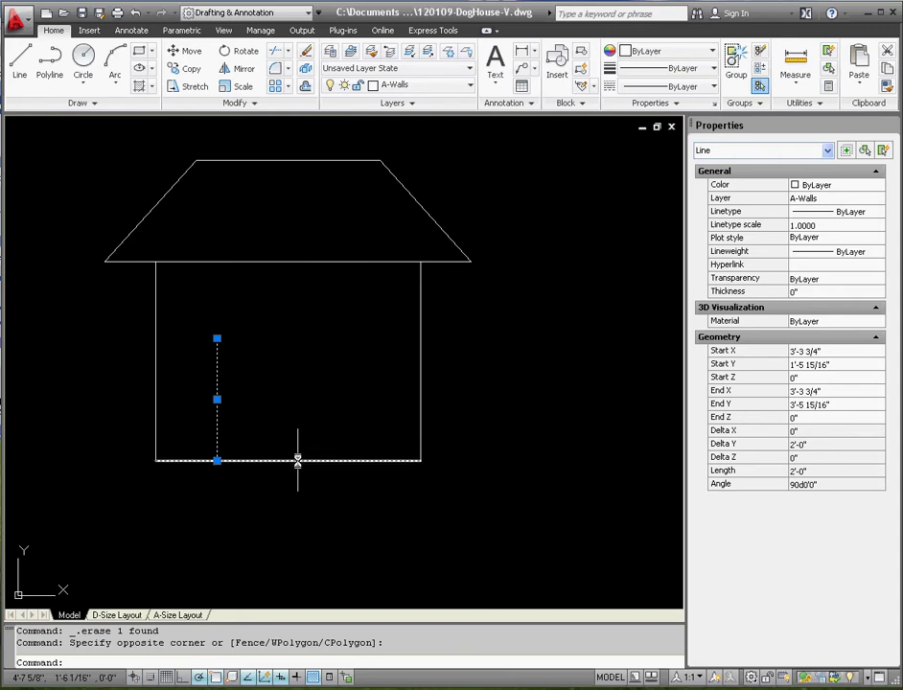
pyautogui.click(238, 69)
pyautogui.click(287, 482)
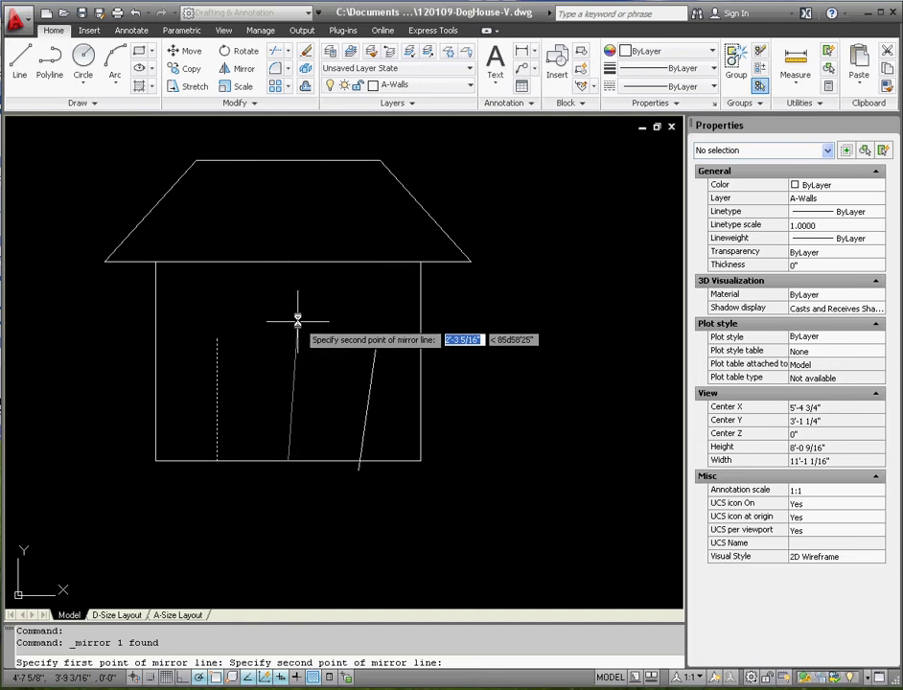
pyautogui.click(292, 302)
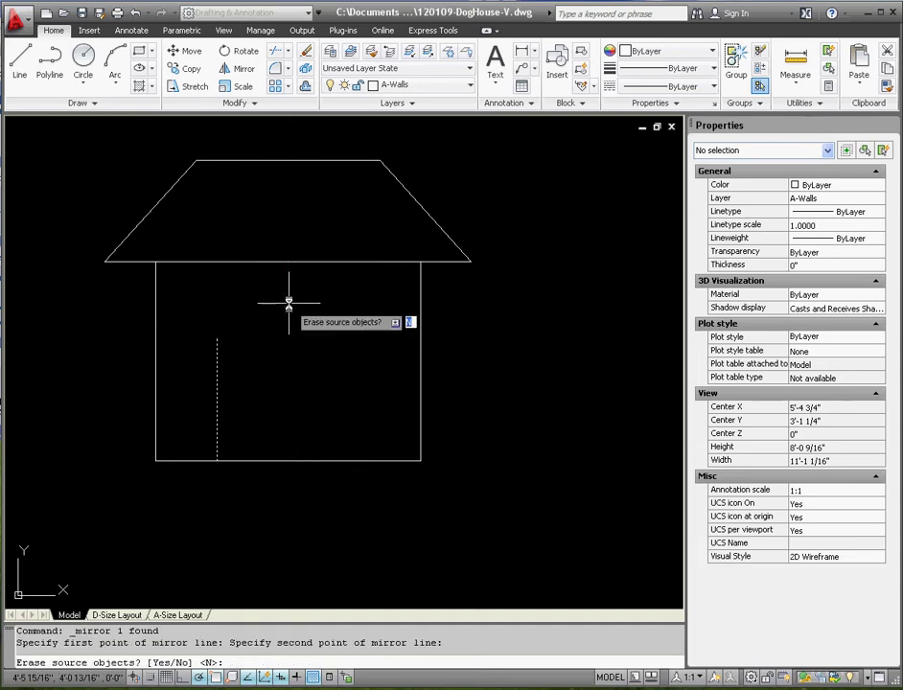
pyautogui.rightClick(292, 304)
pyautogui.click(326, 313)
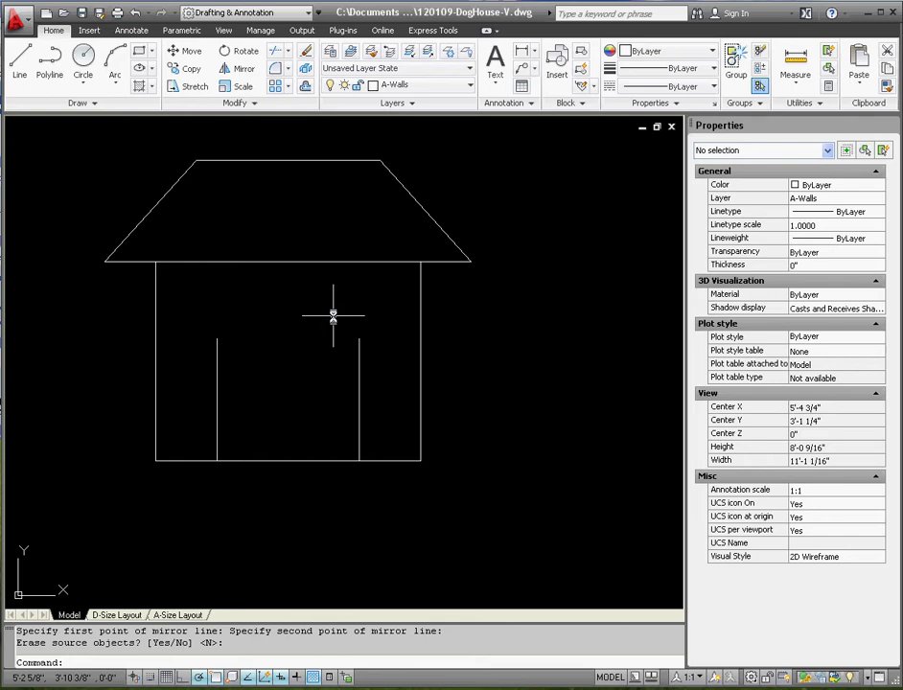
# - Draw a horizontal line joining the upper ends of the two vertical door lines
pyautogui.click(19, 60)
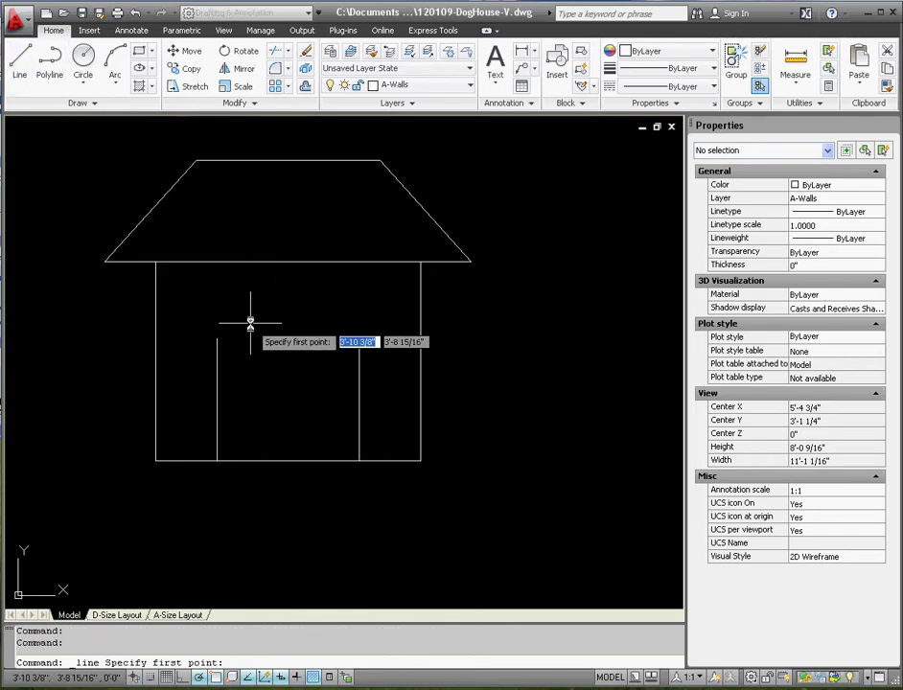
pyautogui.click(217, 337)
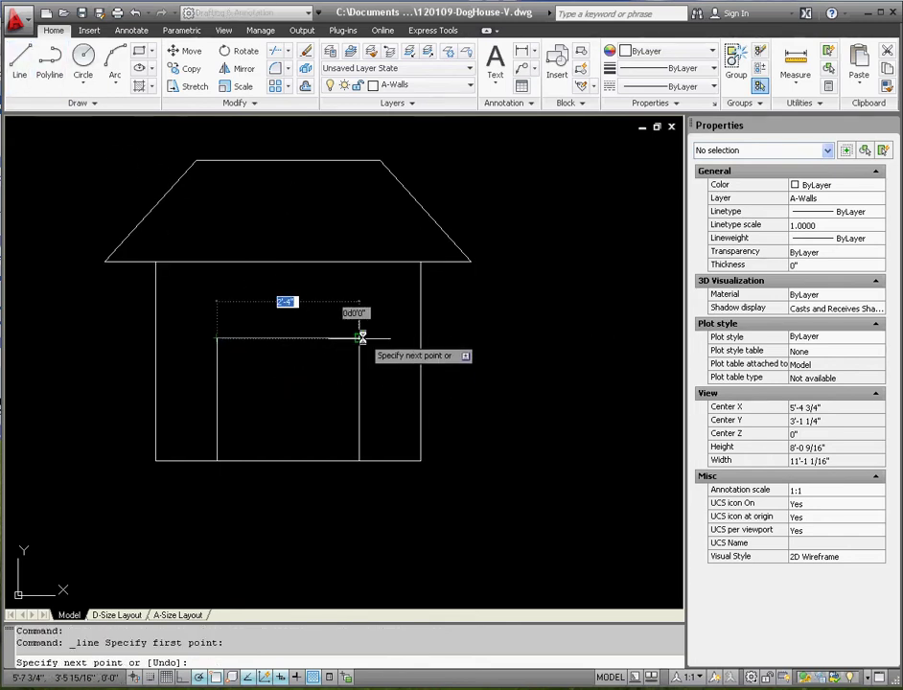
pyautogui.click(361, 337)
pyautogui.press('Escape')
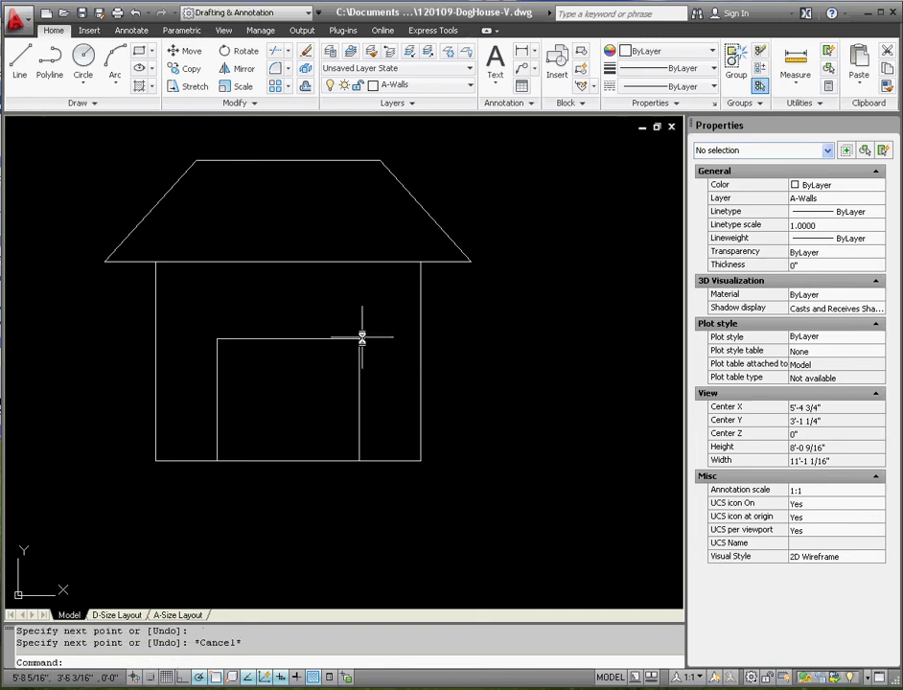
pyautogui.press('Escape')
pyautogui.press('Escape')
# - Draw a 6" vertical line upward from the midpoint of the door's top line
pyautogui.press('space')
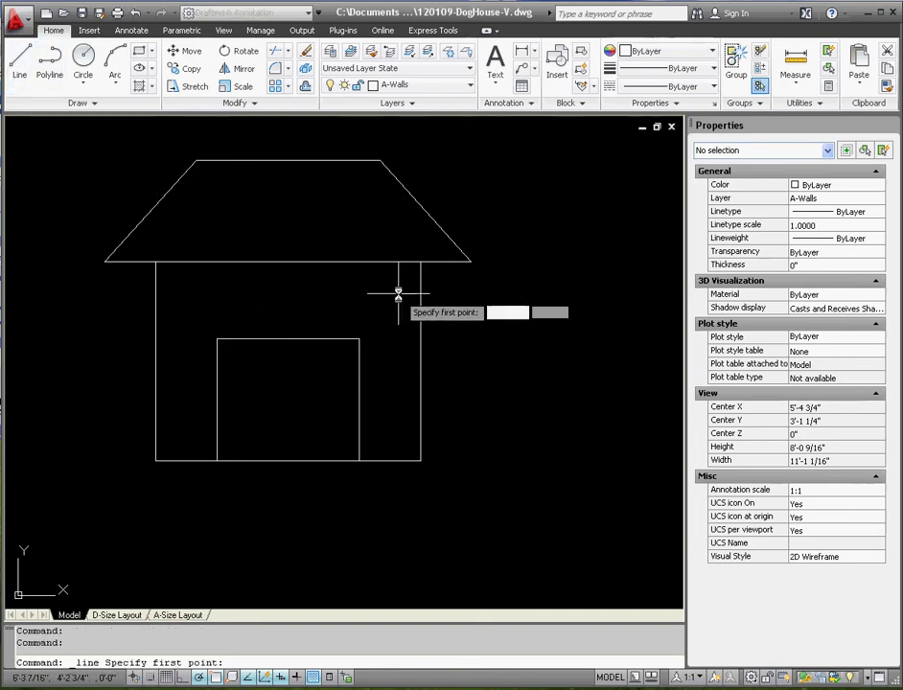
pyautogui.click(289, 340)
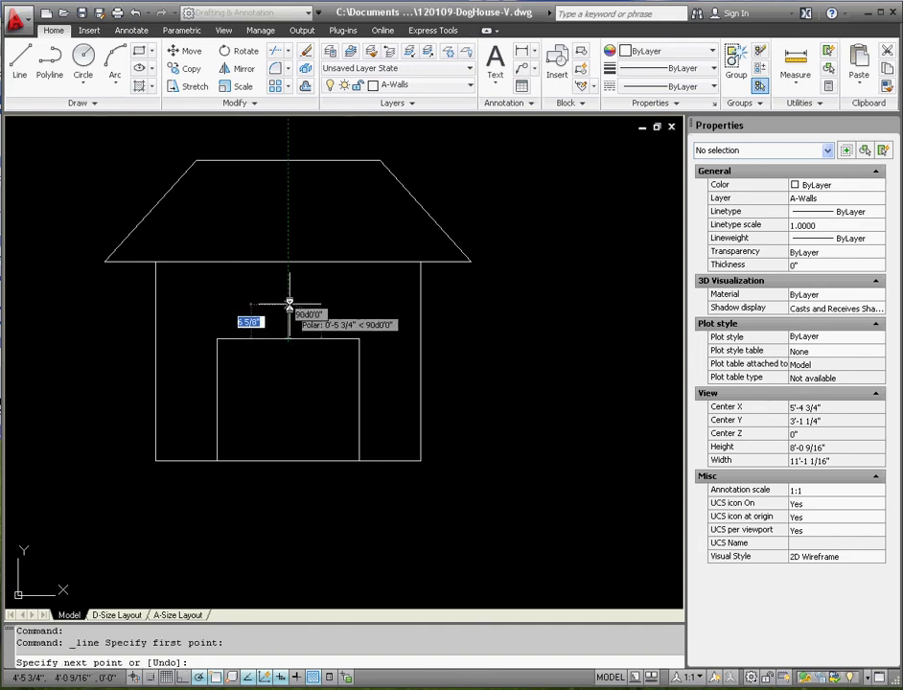
pyautogui.write('6')
pyautogui.press('Return')
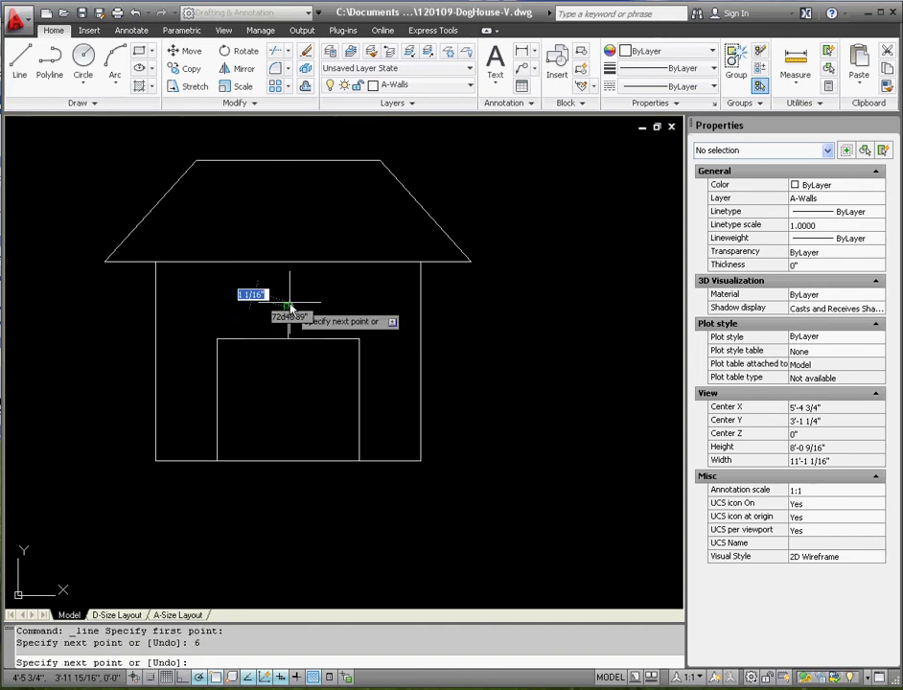
pyautogui.press('Escape')
pyautogui.press('Escape')
# - Draw a three-point arc from the left door line's upper end through the 6" line's upper end to the right door line's upper end
pyautogui.click(234, 466)
pyautogui.click(318, 366)
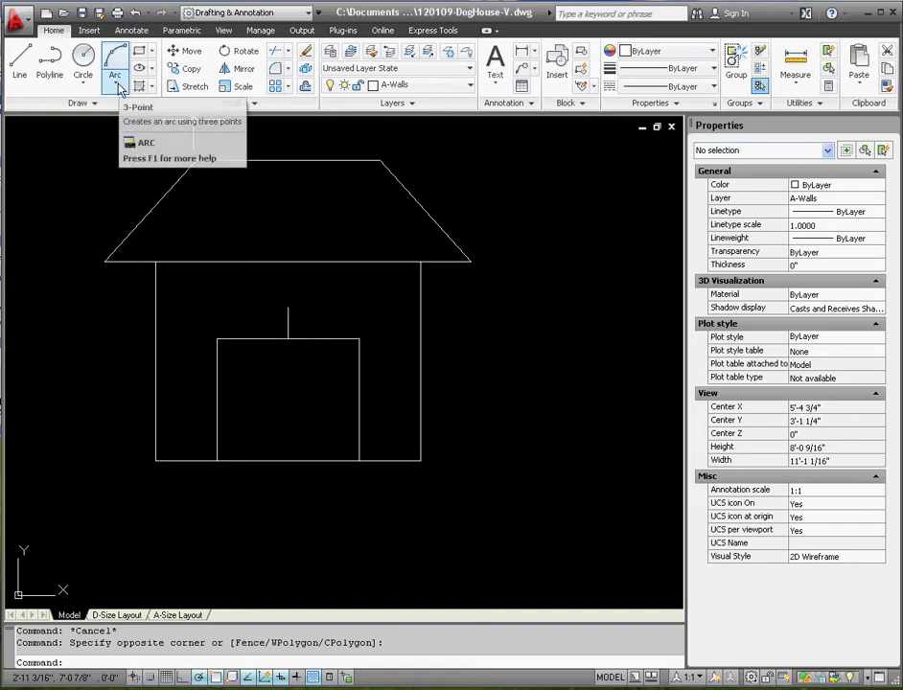
pyautogui.click(119, 87)
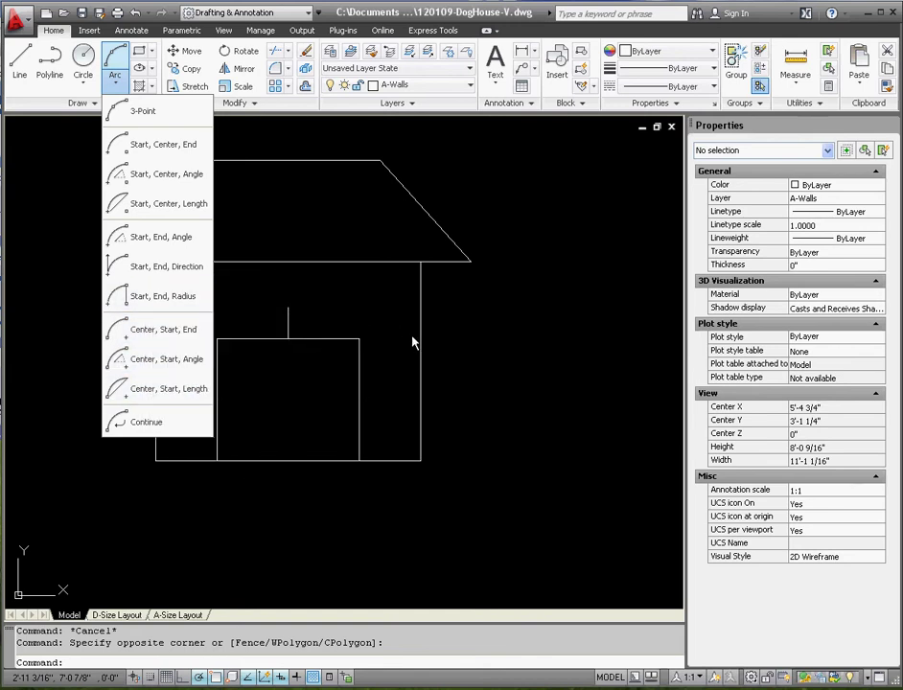
pyautogui.click(463, 340)
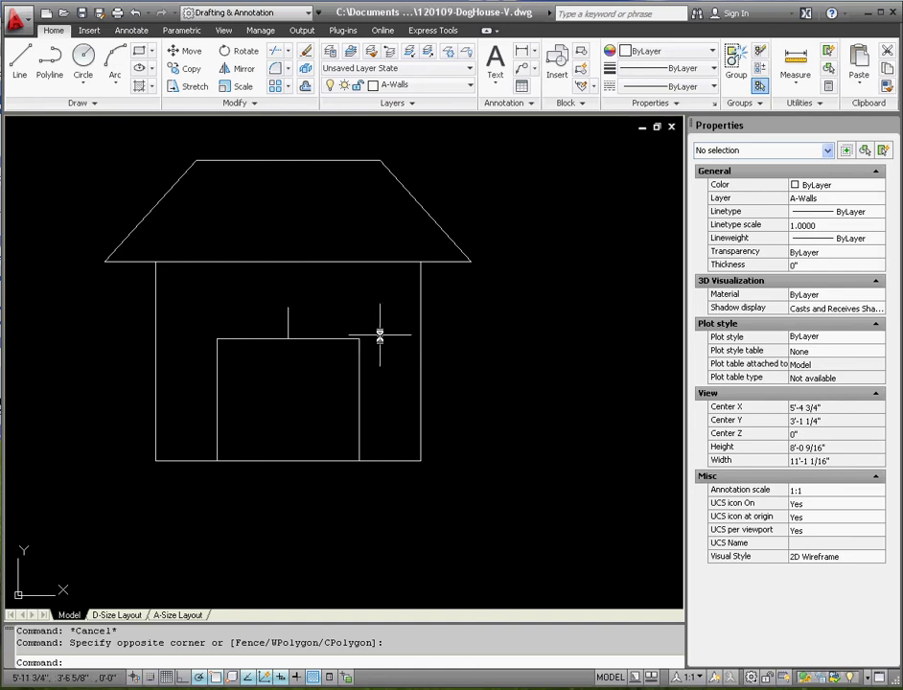
pyautogui.click(116, 80)
pyautogui.click(139, 168)
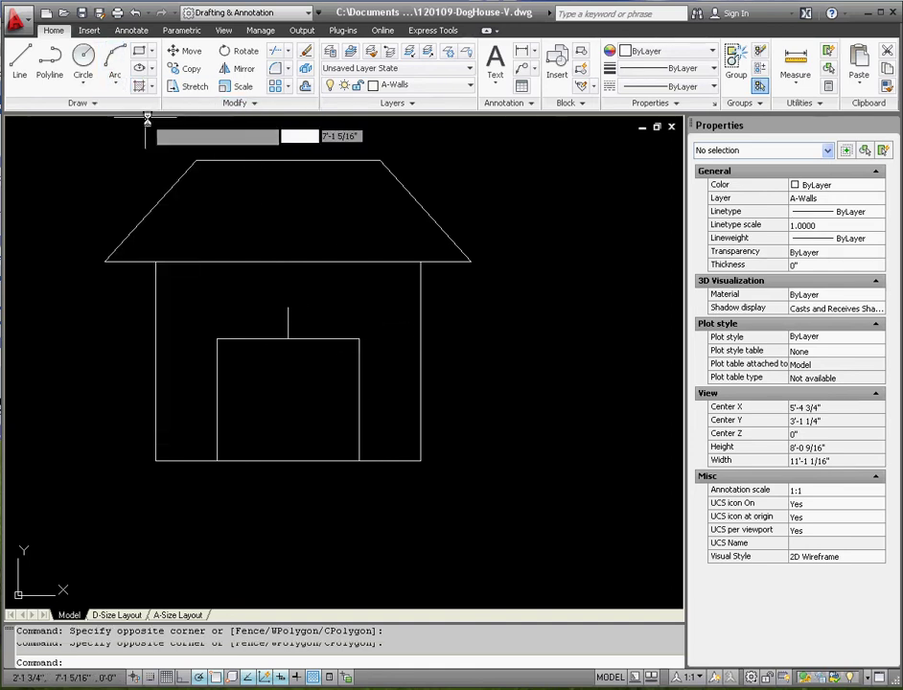
pyautogui.click(217, 339)
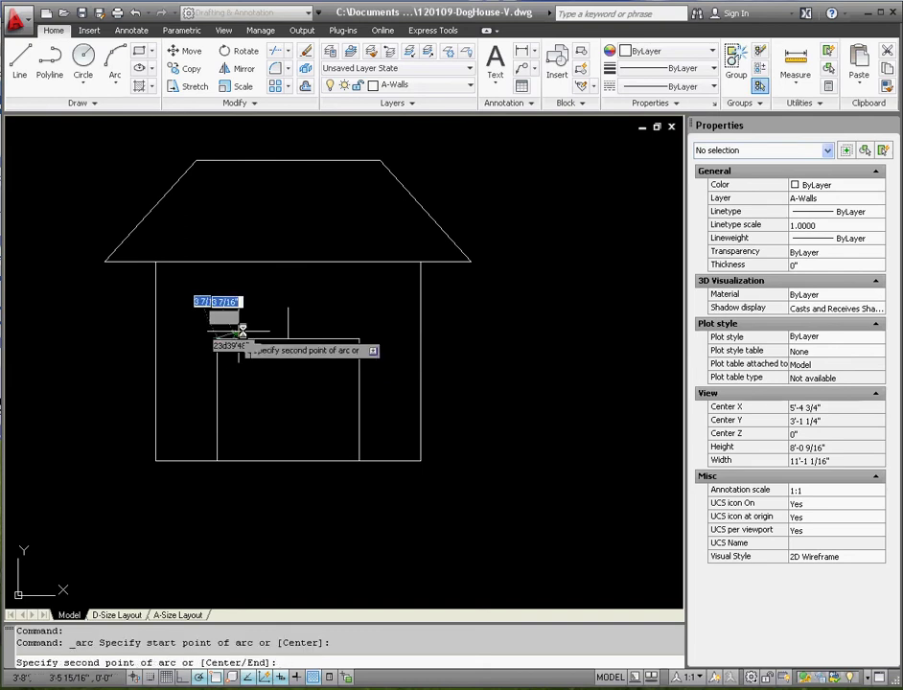
pyautogui.click(287, 308)
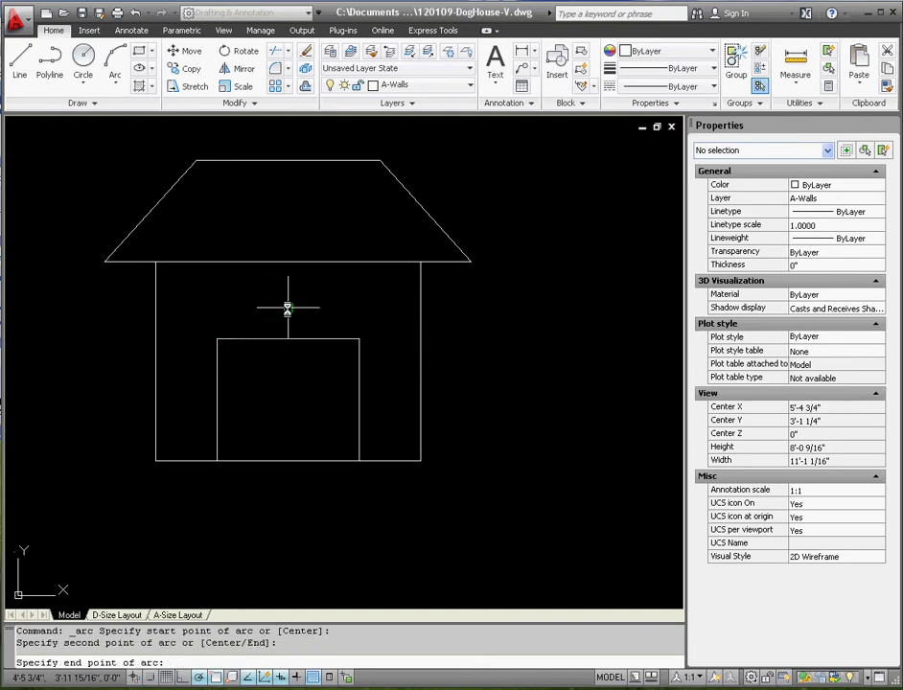
pyautogui.click(359, 339)
pyautogui.press('Escape')
pyautogui.press('Escape')
# - Erase the door's horizontal top line and the 6" vertical helper line beneath the arc
pyautogui.click(322, 403)
pyautogui.click(267, 329)
pyautogui.press('Delete')
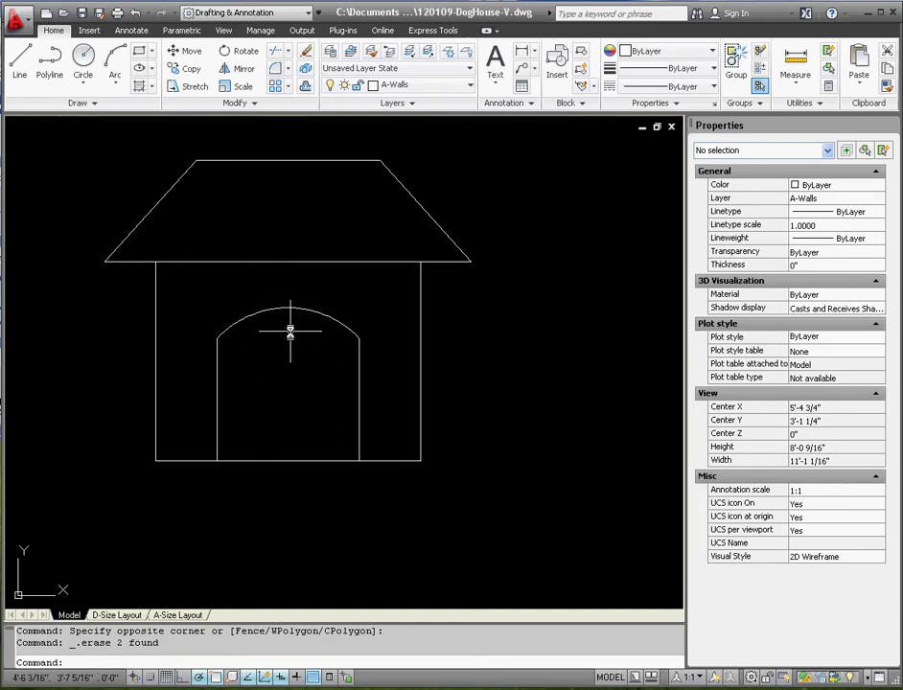
# - Switch to the A-Size Layout and stretch the viewport's lower-left corner outward to about 6 1/2" wide by 5 7/16" high
pyautogui.click(169, 615)
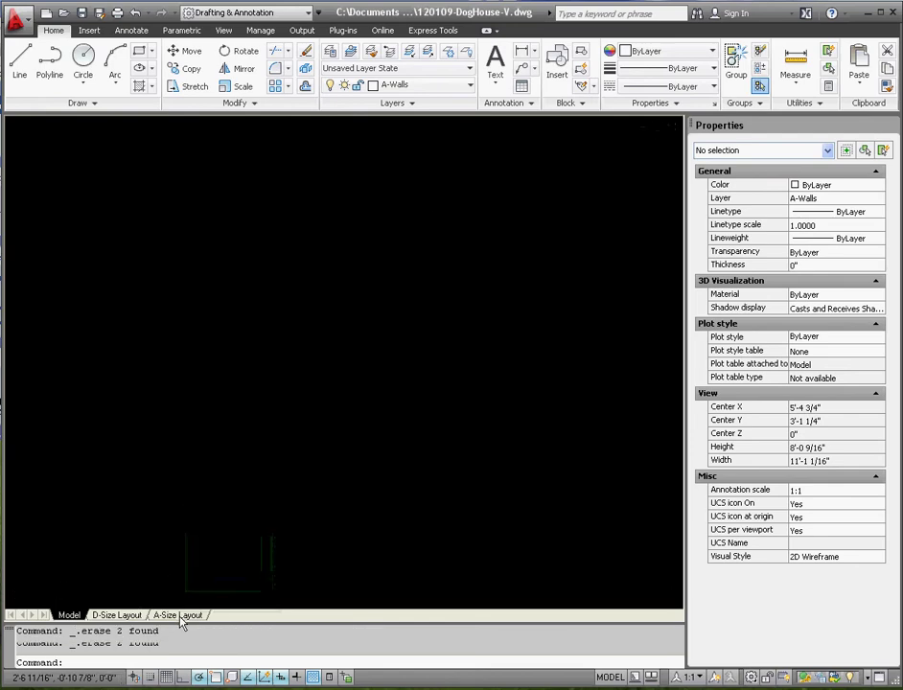
pyautogui.click(157, 470)
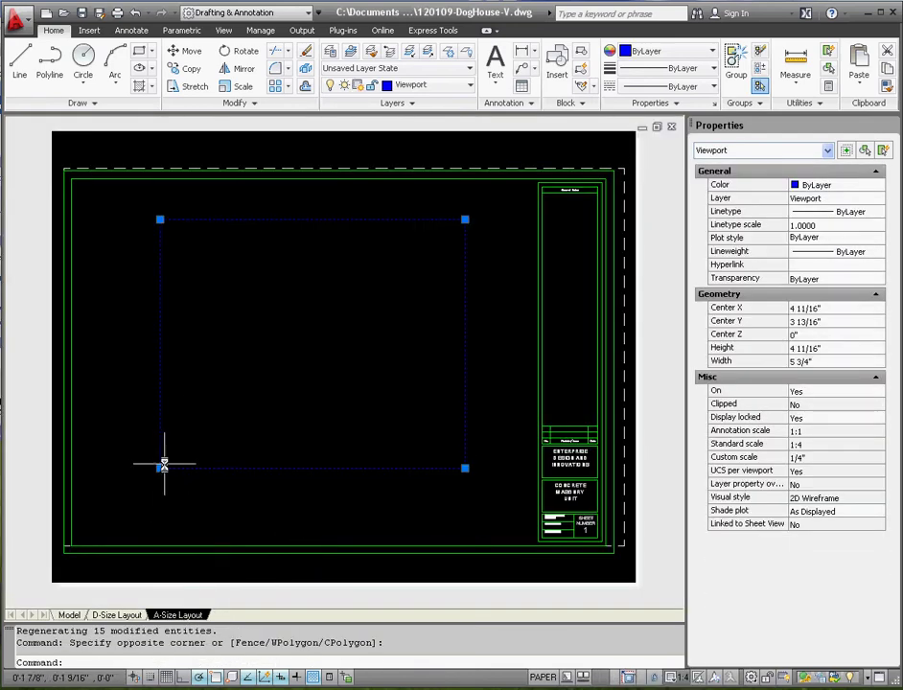
pyautogui.click(157, 469)
pyautogui.click(116, 508)
pyautogui.doubleClick(274, 427)
pyautogui.press('Escape')
pyautogui.press('Escape')
# - Return to paper space and unlock the viewport's display
pyautogui.doubleClick(492, 410)
pyautogui.click(493, 374)
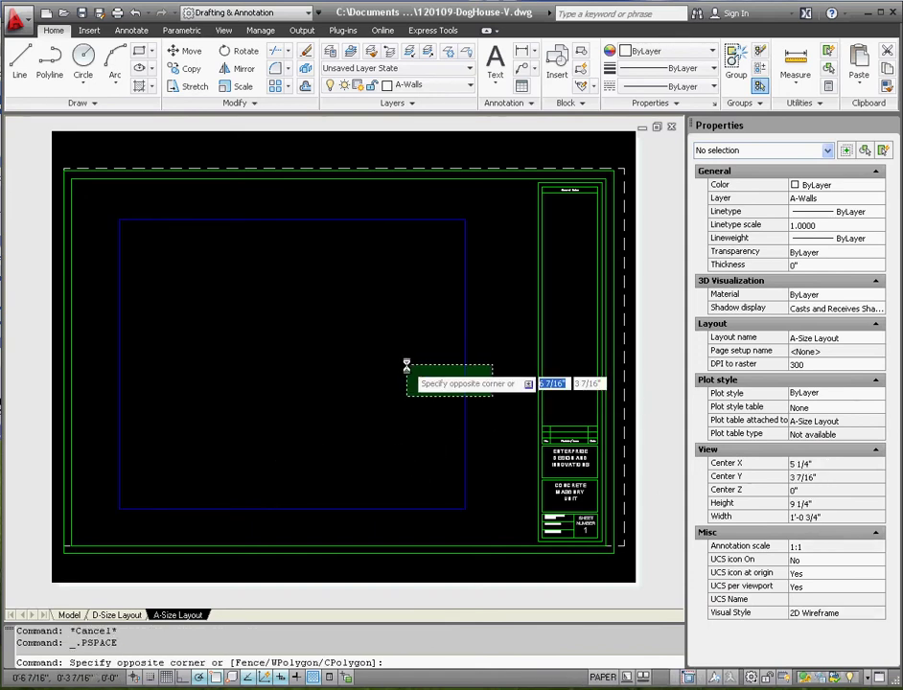
pyautogui.click(404, 367)
pyautogui.click(815, 418)
pyautogui.click(880, 418)
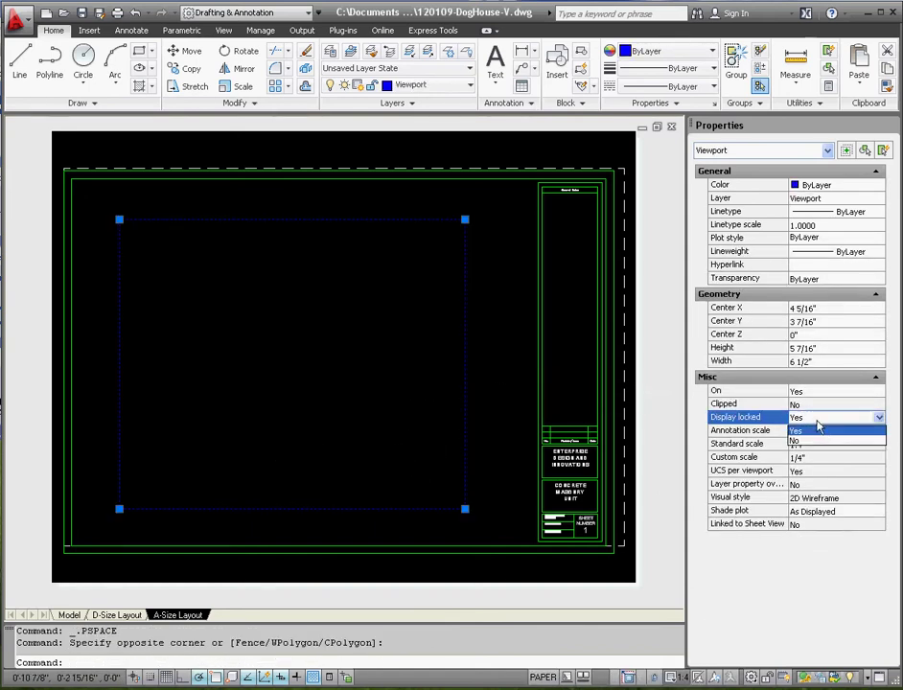
pyautogui.click(801, 443)
# - Activate the viewport, zoom it to the drawing's extents and return to paper space
pyautogui.click(348, 382)
pyautogui.click(347, 381)
pyautogui.doubleClick(346, 382)
pyautogui.click(347, 381)
pyautogui.click(346, 380)
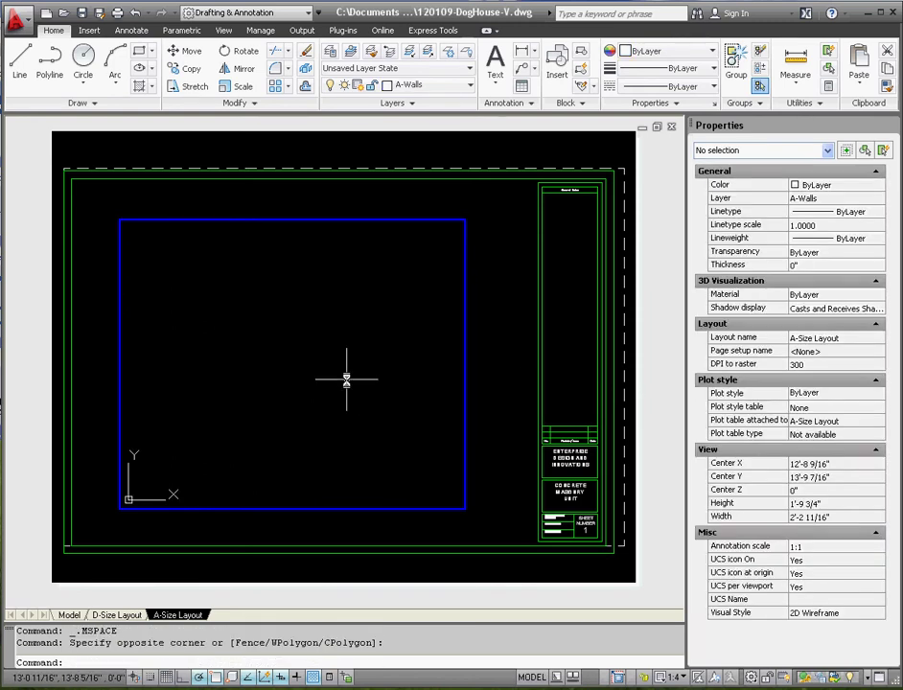
pyautogui.write('z')
pyautogui.press('Return')
pyautogui.write('e')
pyautogui.press('Return')
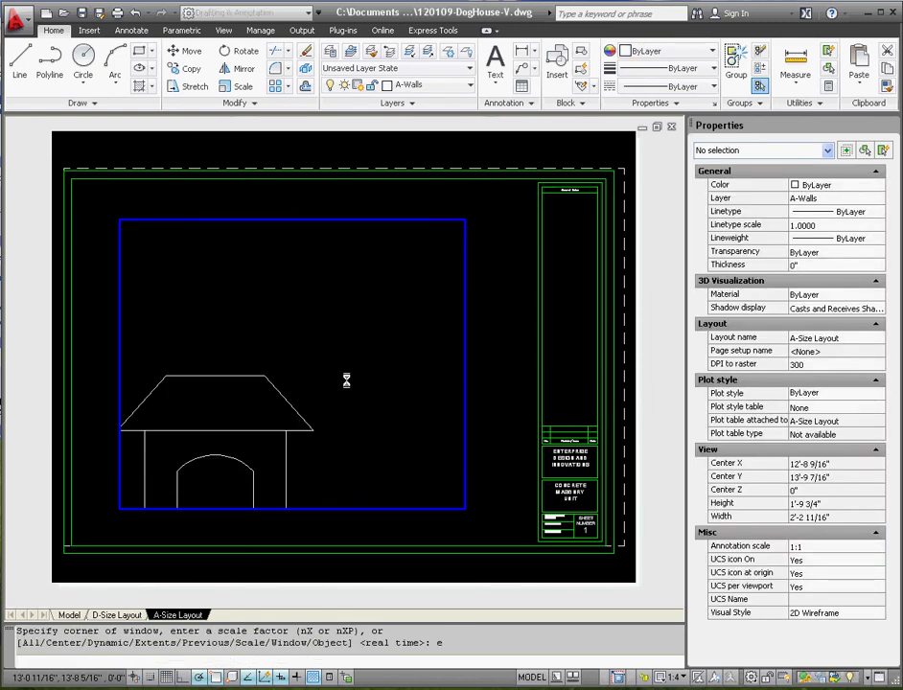
pyautogui.doubleClick(492, 387)
# - Select the viewport frame and set its standard scale to 1/2" = 1'-0"
pyautogui.click(470, 372)
pyautogui.click(492, 363)
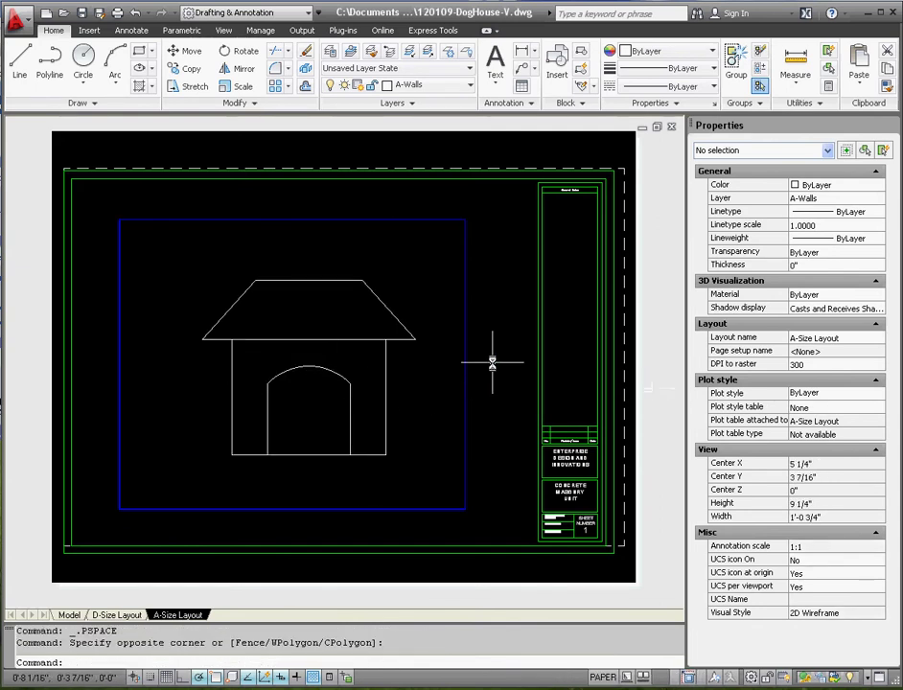
pyautogui.click(479, 353)
pyautogui.click(441, 309)
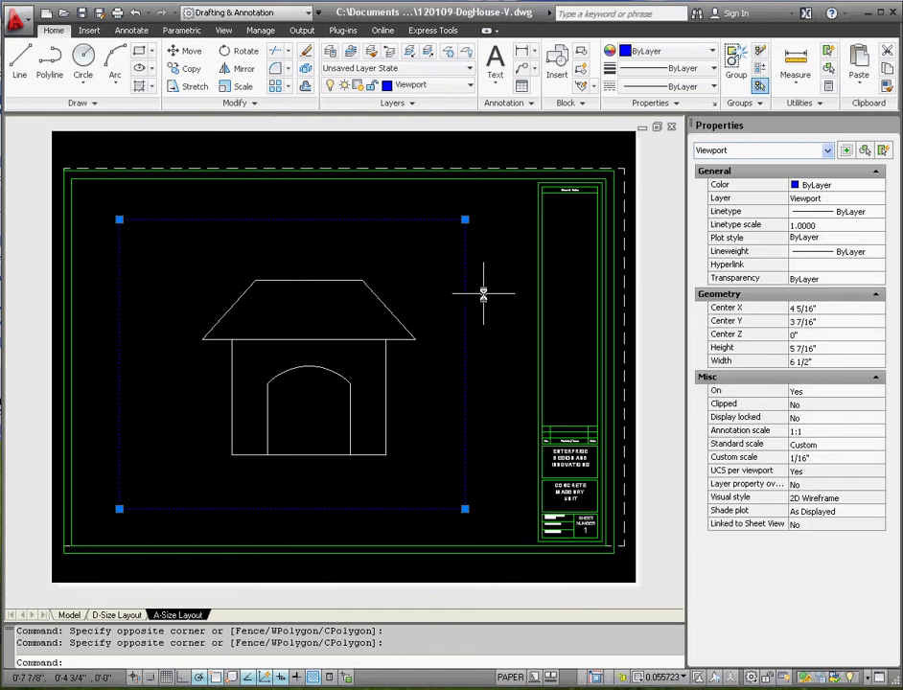
pyautogui.click(824, 447)
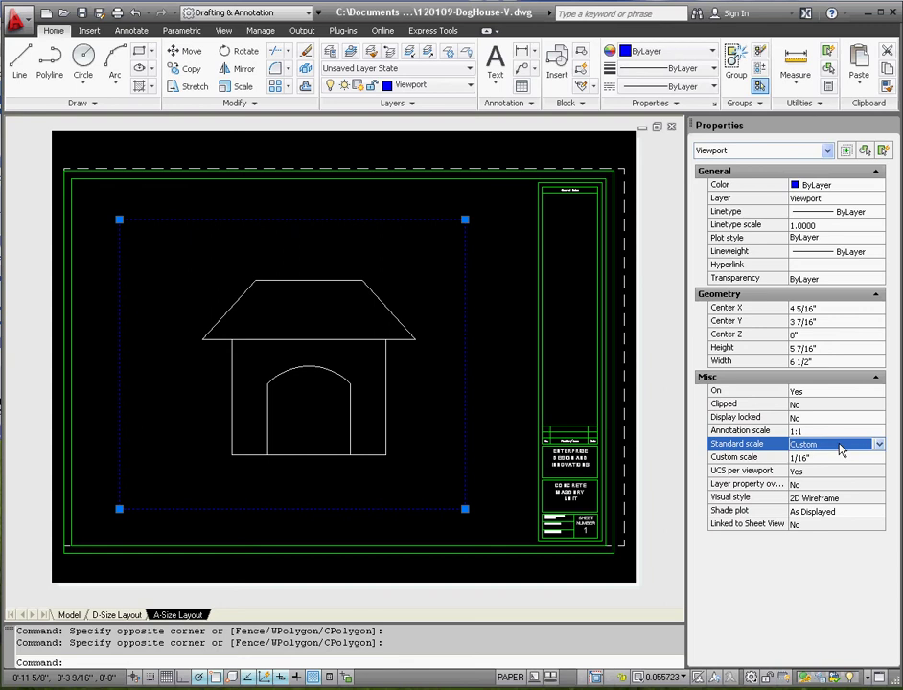
pyautogui.click(879, 446)
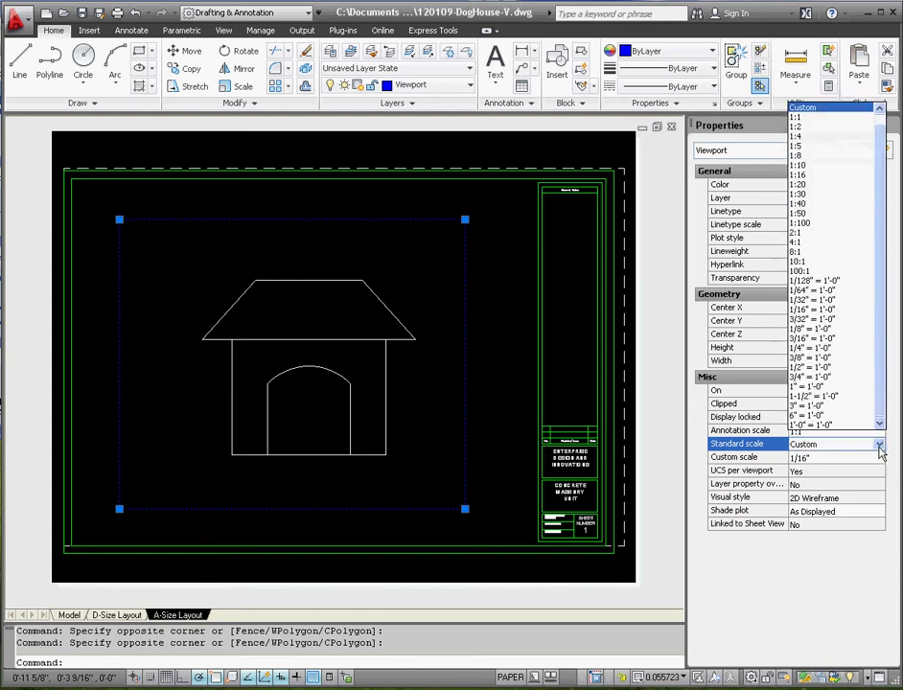
pyautogui.click(826, 367)
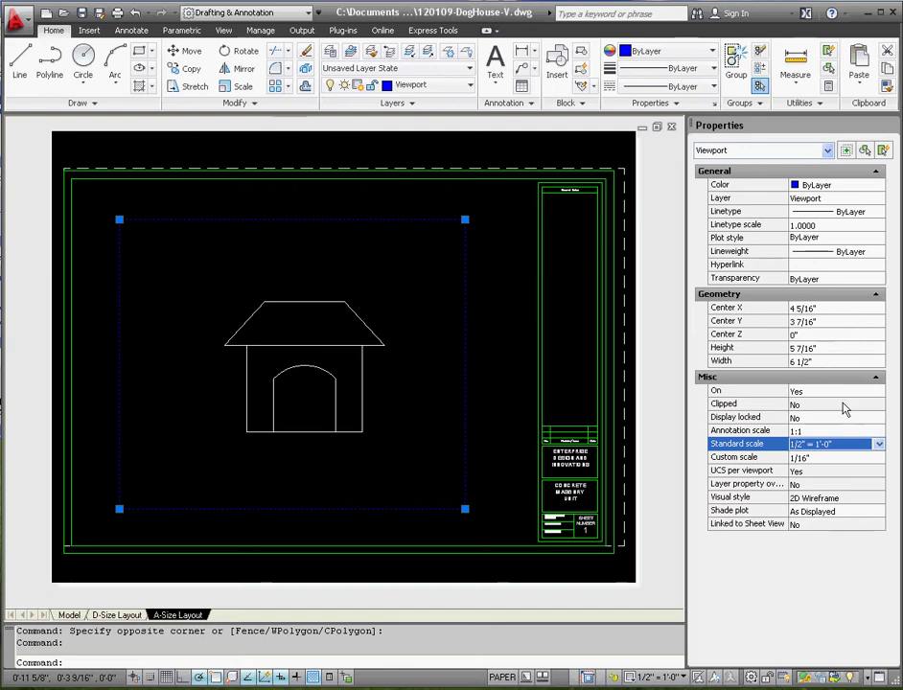
# - Enlarge the viewport's standard scale to 1" = 1'-0"
pyautogui.click(880, 446)
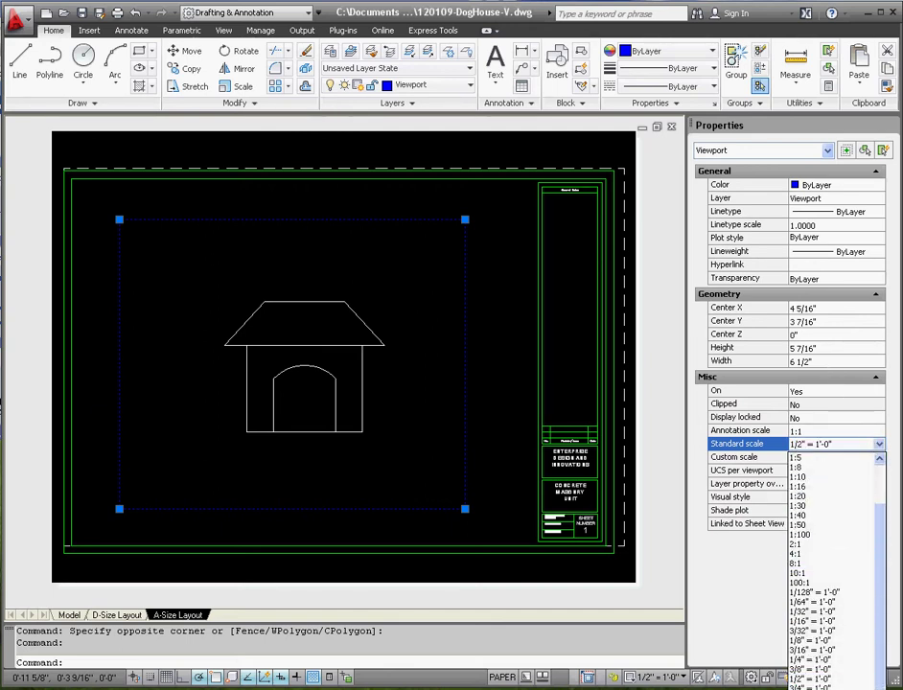
pyautogui.press('Down')
pyautogui.press('Down')
pyautogui.press('Return')
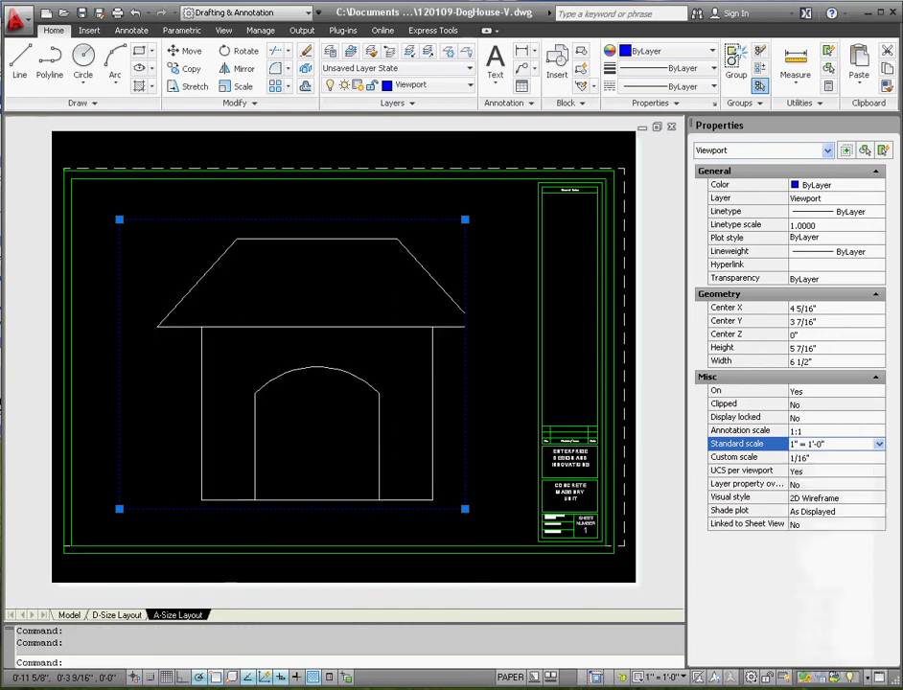
# - Lock the display of the viewport and deselect it
pyautogui.click(814, 418)
pyautogui.click(820, 418)
pyautogui.click(825, 436)
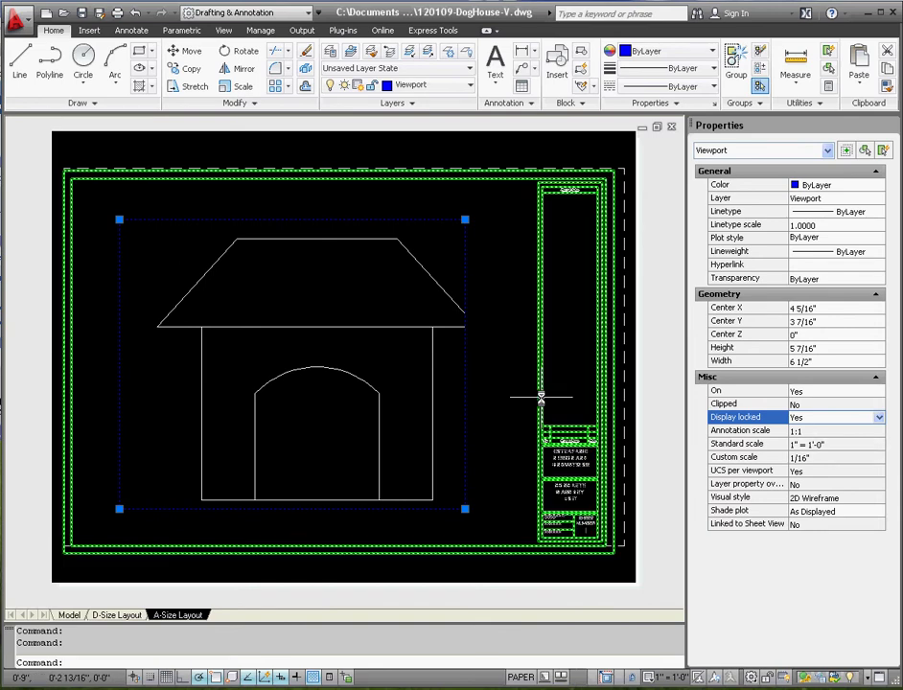
pyautogui.press('Escape')
pyautogui.press('Escape')
# - Stretch the viewport's upper-right and lower-left corners outward to a frame about 8" wide by 6 1/2" high
pyautogui.click(485, 371)
pyautogui.click(450, 364)
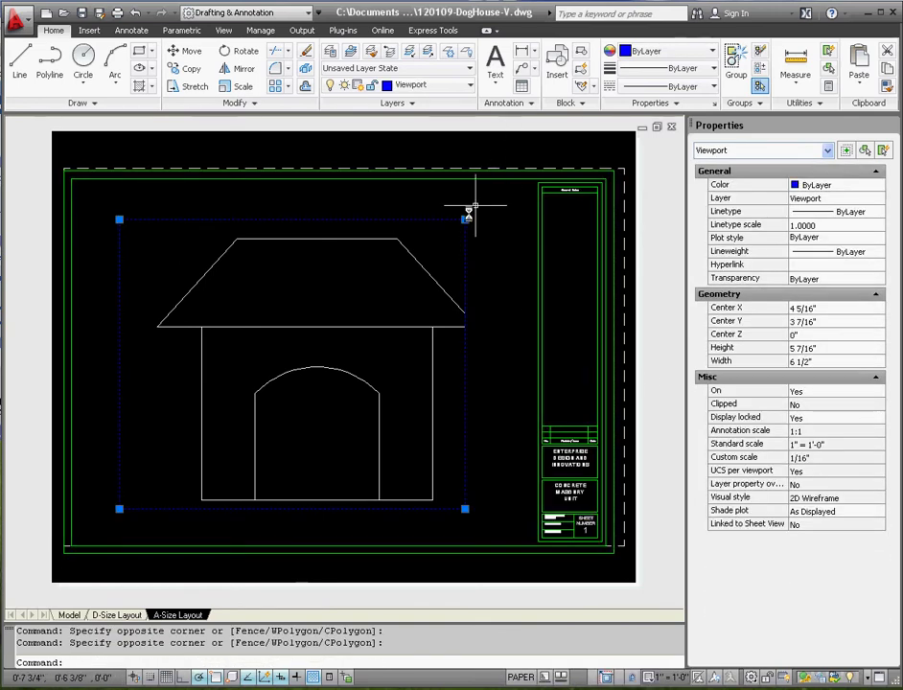
pyautogui.click(465, 219)
pyautogui.click(518, 190)
pyautogui.click(119, 509)
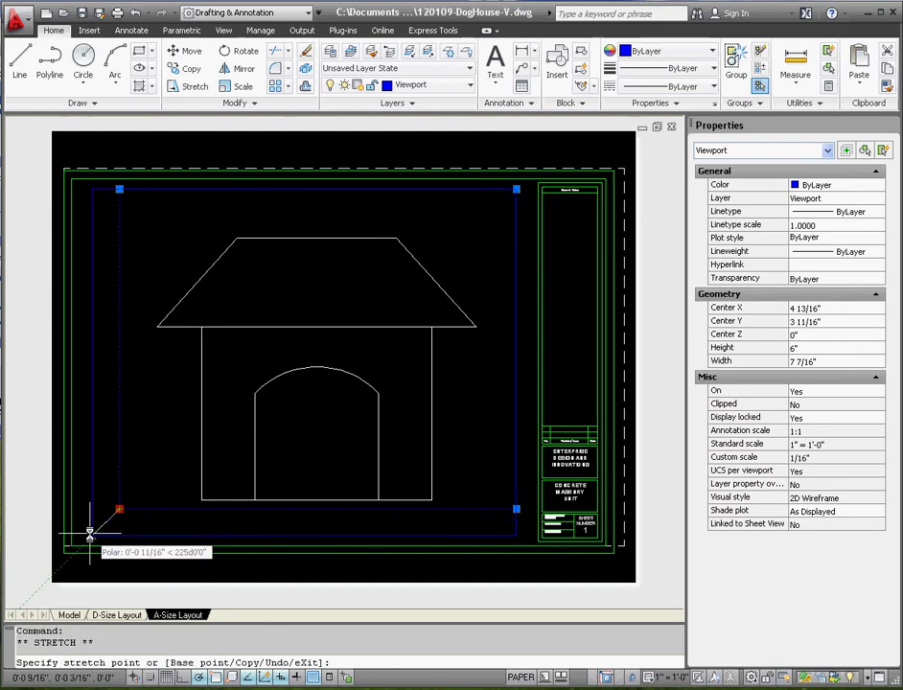
pyautogui.click(93, 535)
pyautogui.press('Escape')
pyautogui.press('Escape')
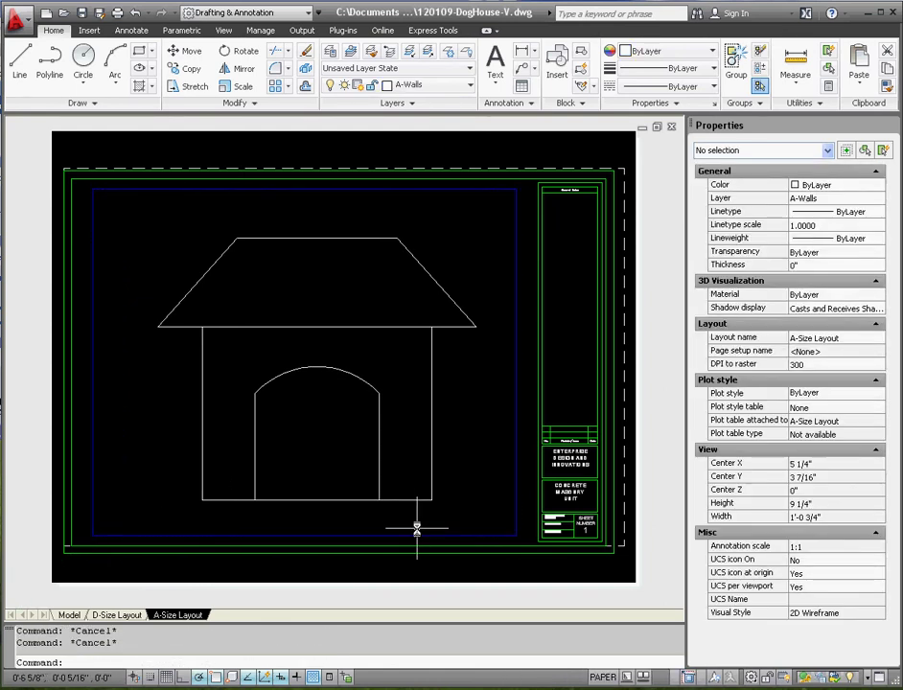
# - Move the viewport slightly to the left within the title block border
pyautogui.click(516, 366)
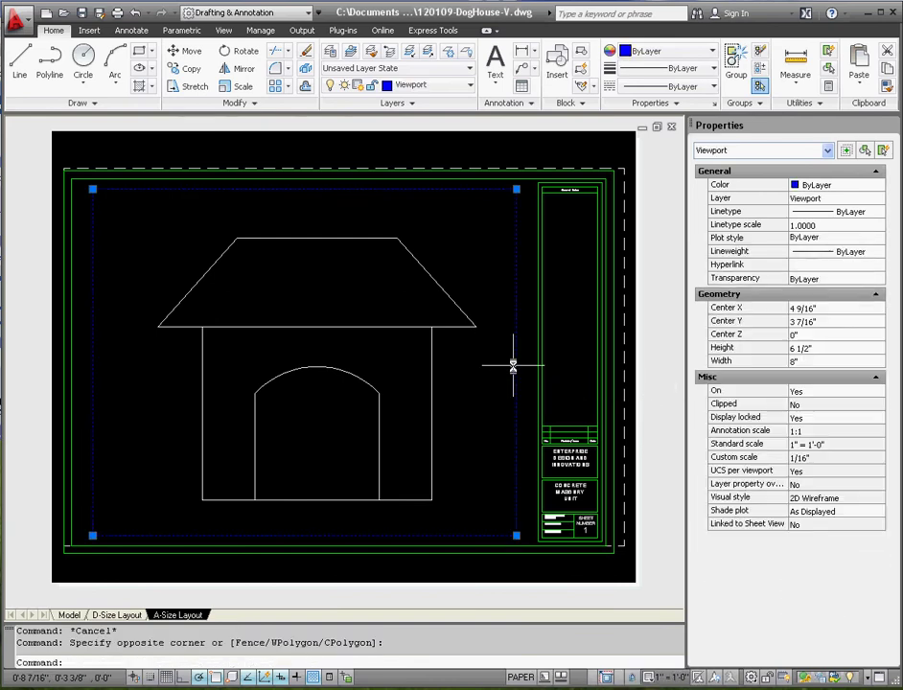
pyautogui.write('m')
pyautogui.press('Return')
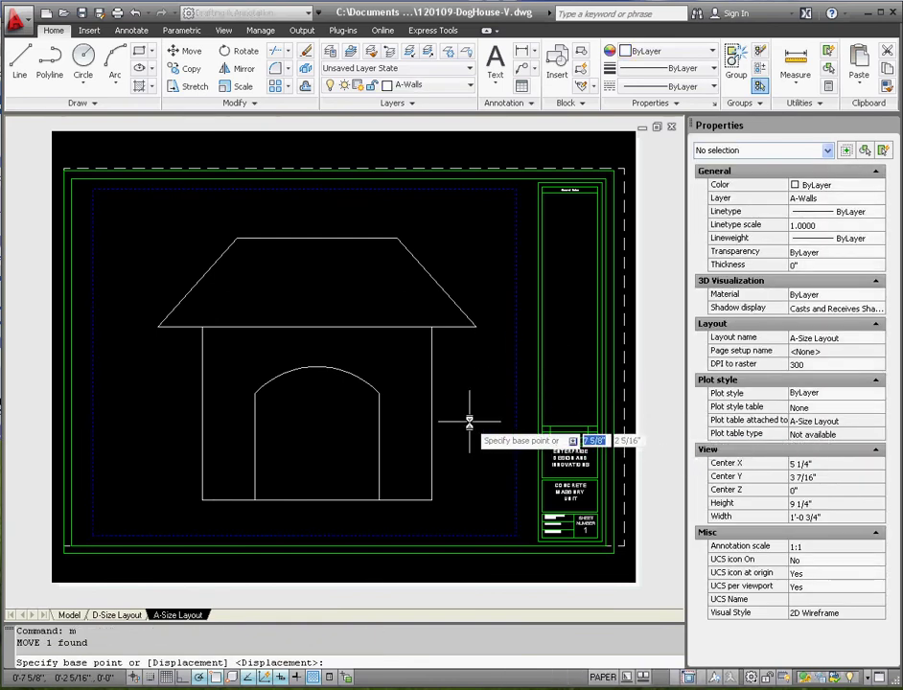
pyautogui.click(467, 421)
pyautogui.click(458, 421)
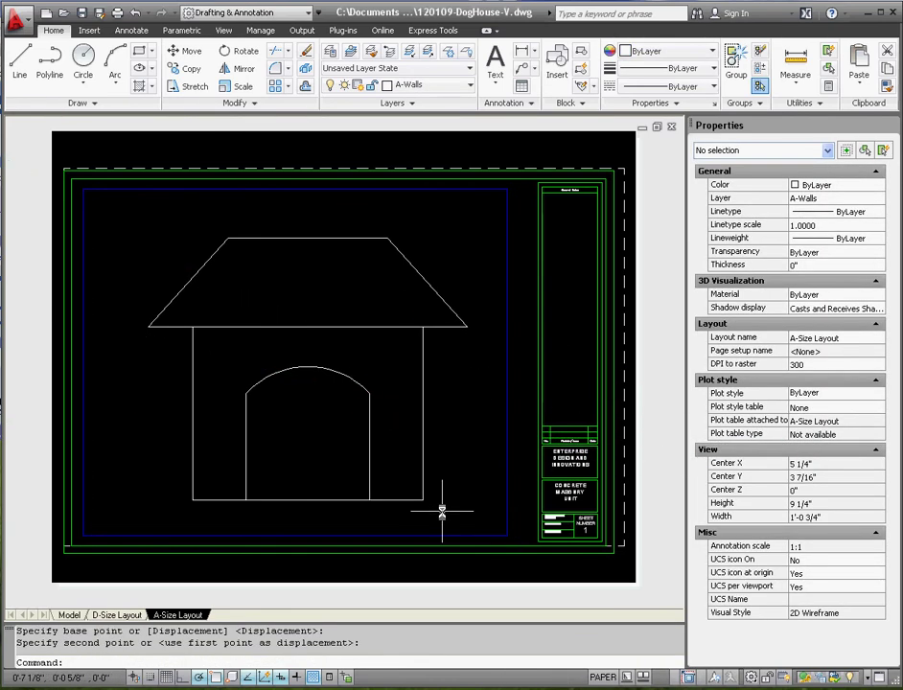
# - Return to model space and open the Standard dimension style for modification
pyautogui.click(69, 615)
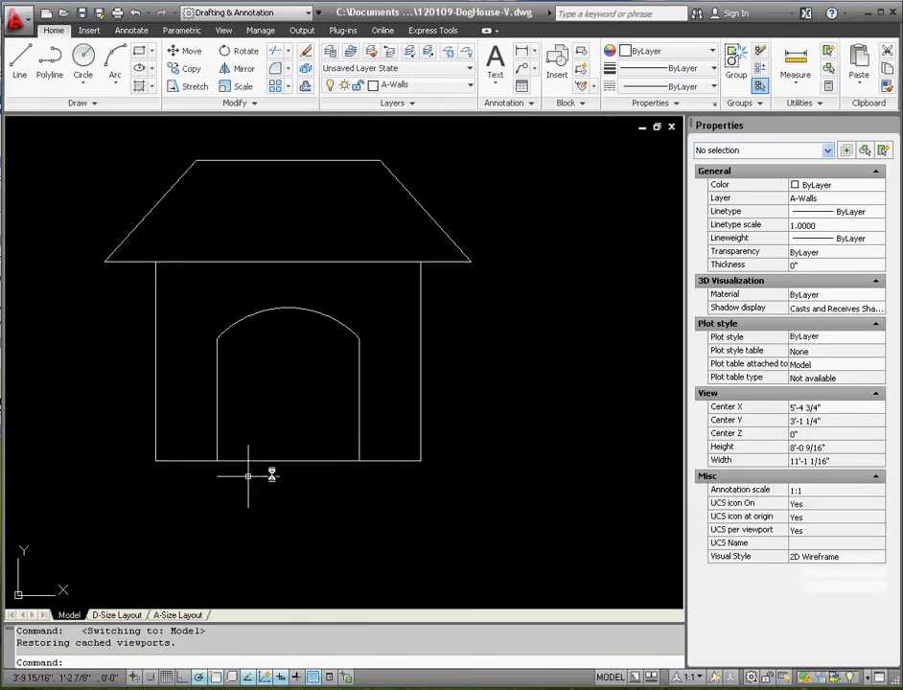
pyautogui.scroll(-2, 288, 475)
pyautogui.scroll(3, 492, 473)
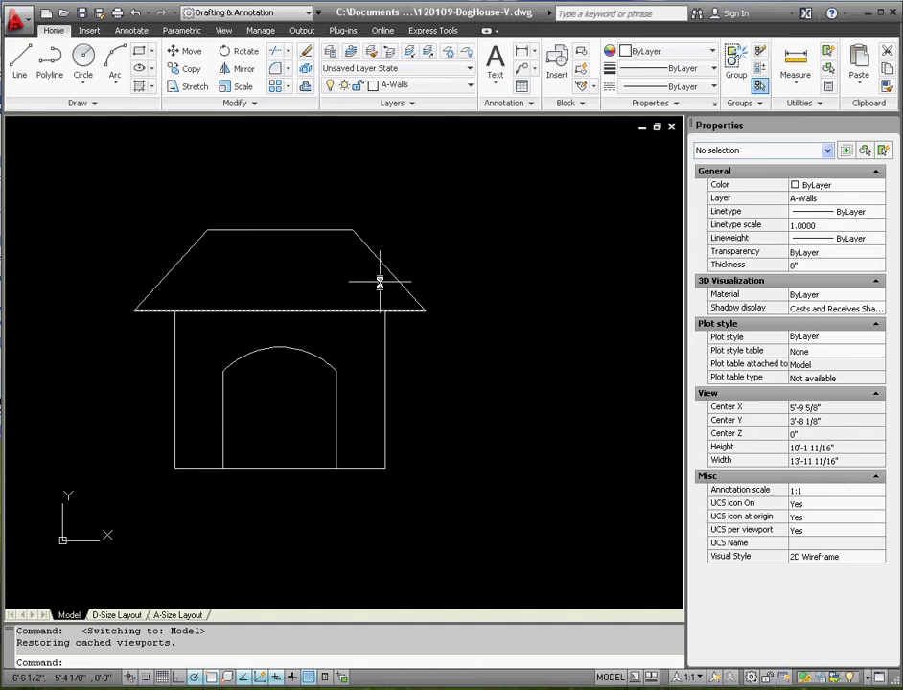
pyautogui.click(131, 30)
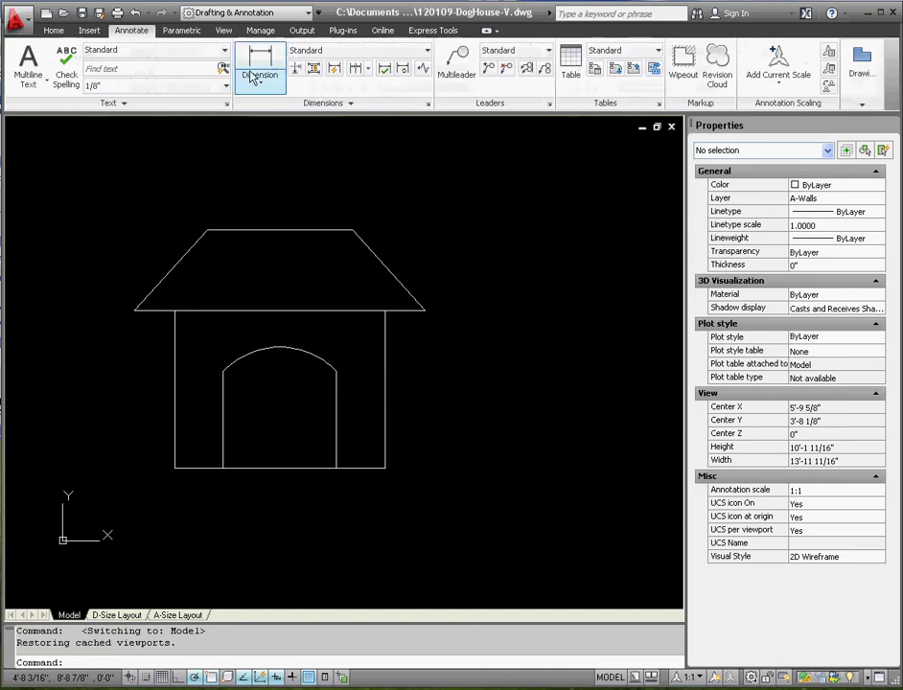
pyautogui.click(428, 103)
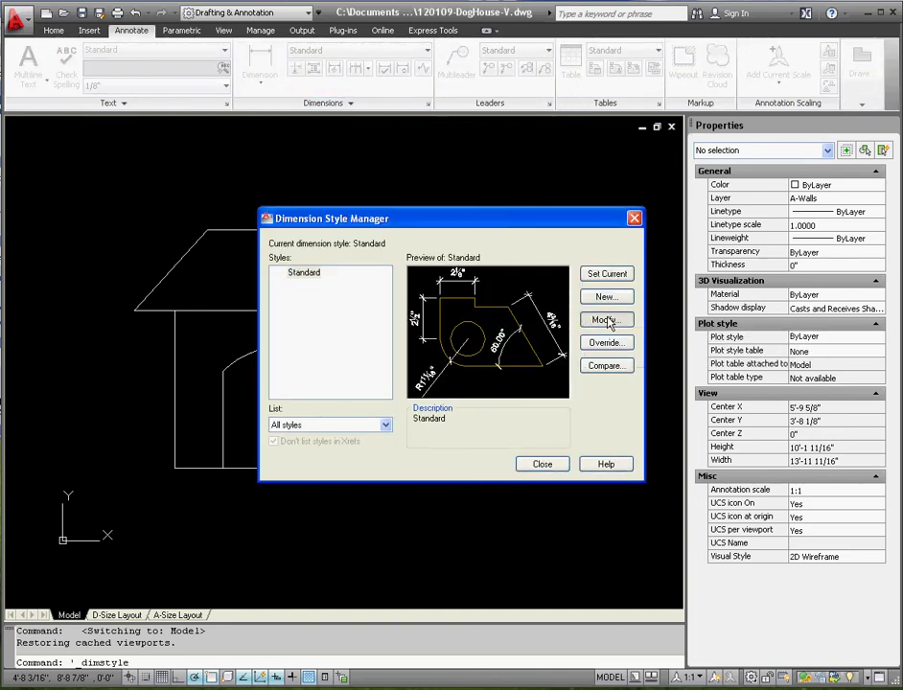
pyautogui.click(606, 319)
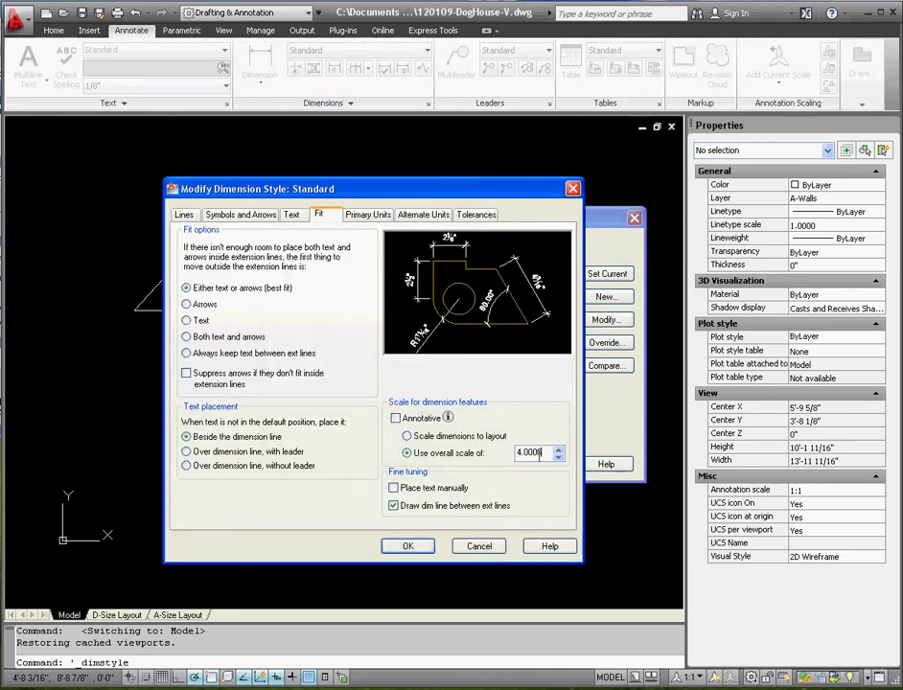
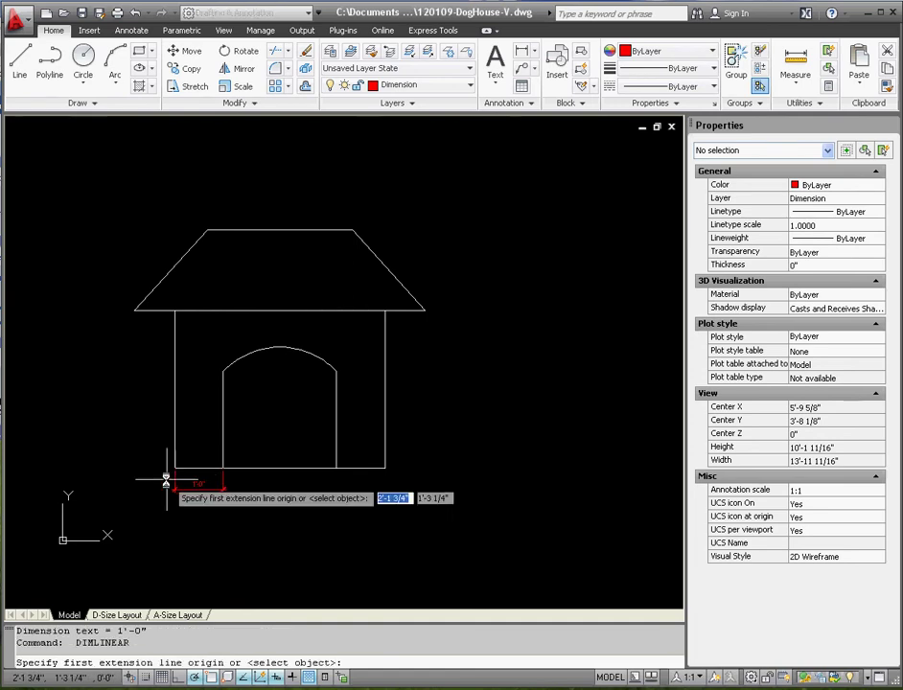
# - Add a horizontal linear dimension across the full base width between the outer wall corners, placed below the 1'-0" dimension
pyautogui.click(175, 469)
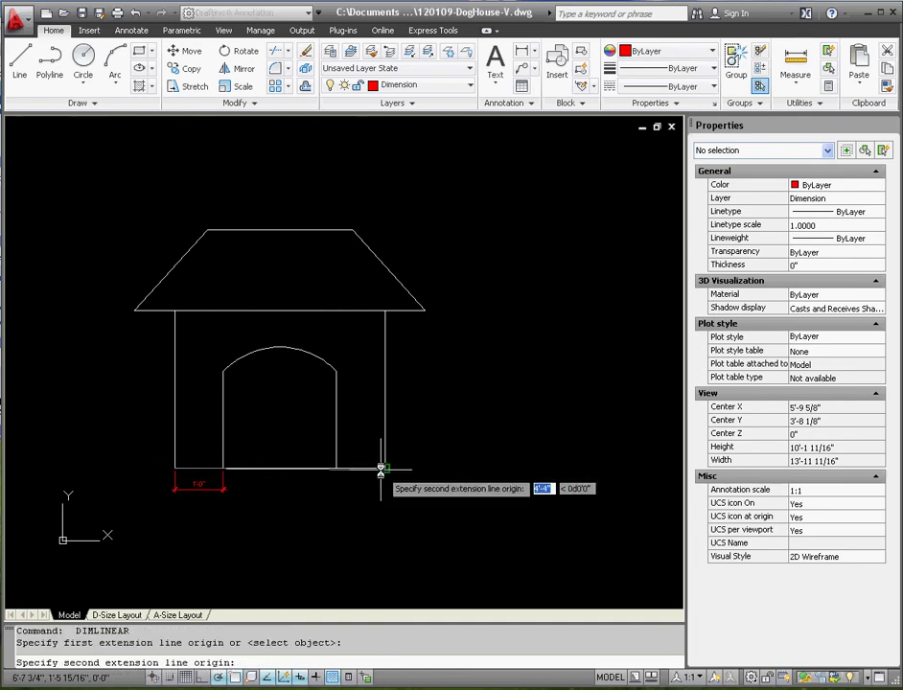
pyautogui.click(385, 469)
pyautogui.click(369, 511)
pyautogui.scroll(-1, 359, 527)
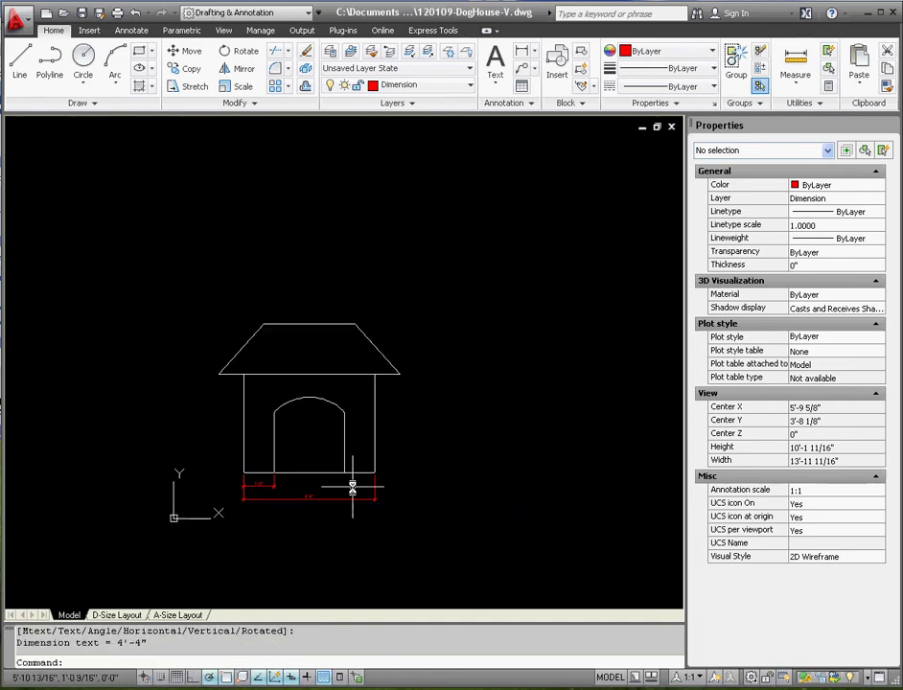
# - Add a vertical linear dimension from the house's lower-left corner to the door arch's left spring point, placed outside the left wall
pyautogui.scroll(2, 318, 523)
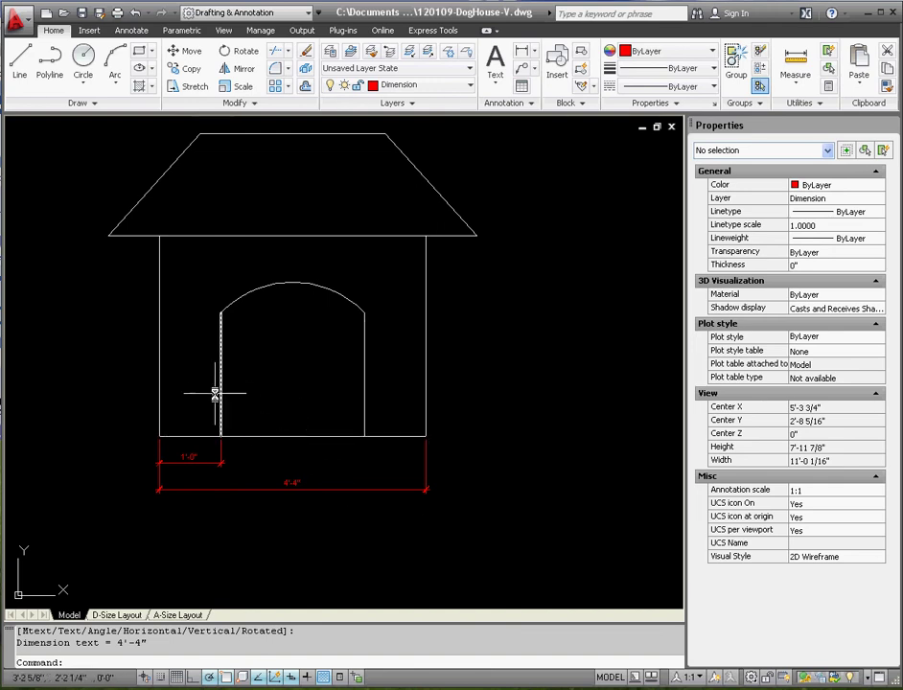
pyautogui.press('Return')
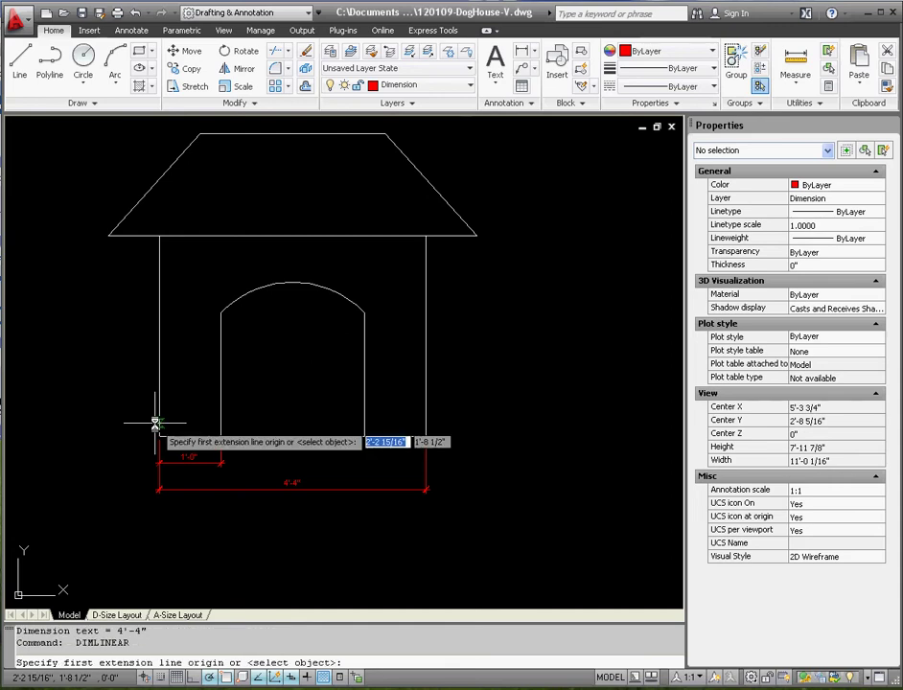
pyautogui.click(158, 434)
pyautogui.click(222, 312)
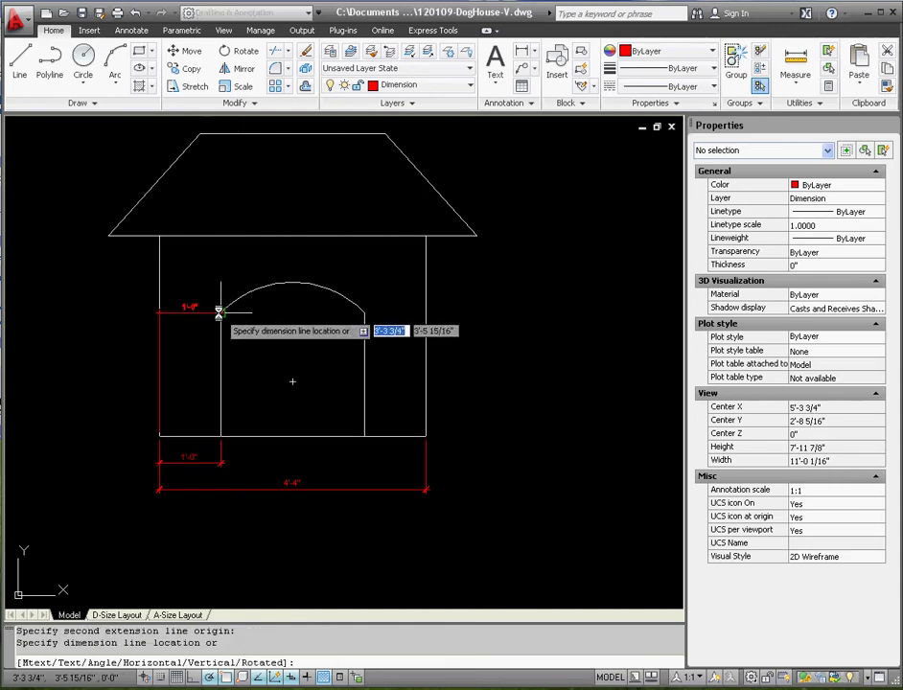
pyautogui.click(129, 362)
# - Dimension the vertical height from the lower-left wall corner to the top of the door arch, placed outside the 2'-0" dimension
pyautogui.press('Return')
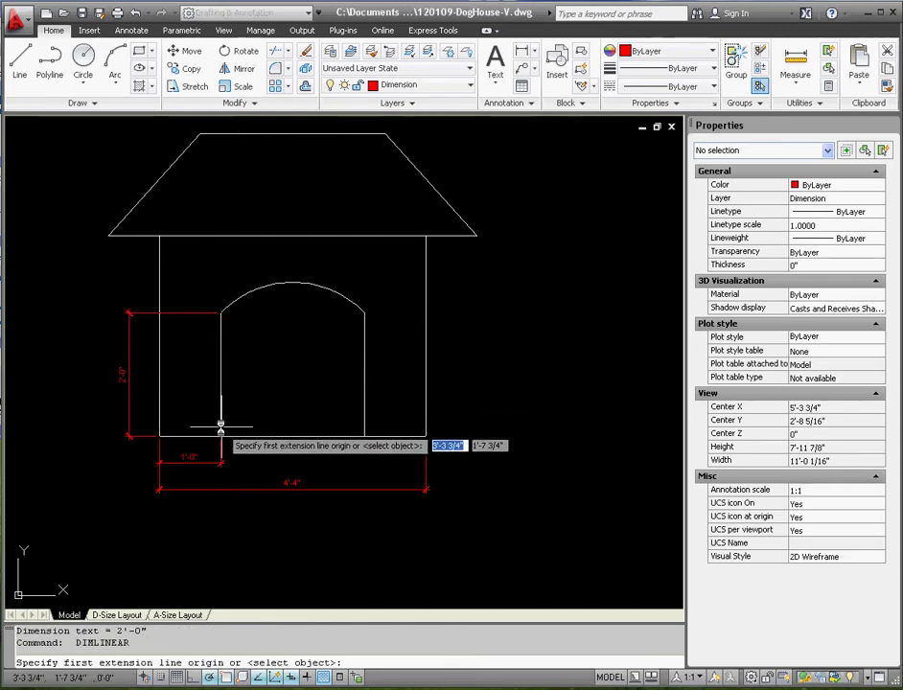
pyautogui.click(159, 436)
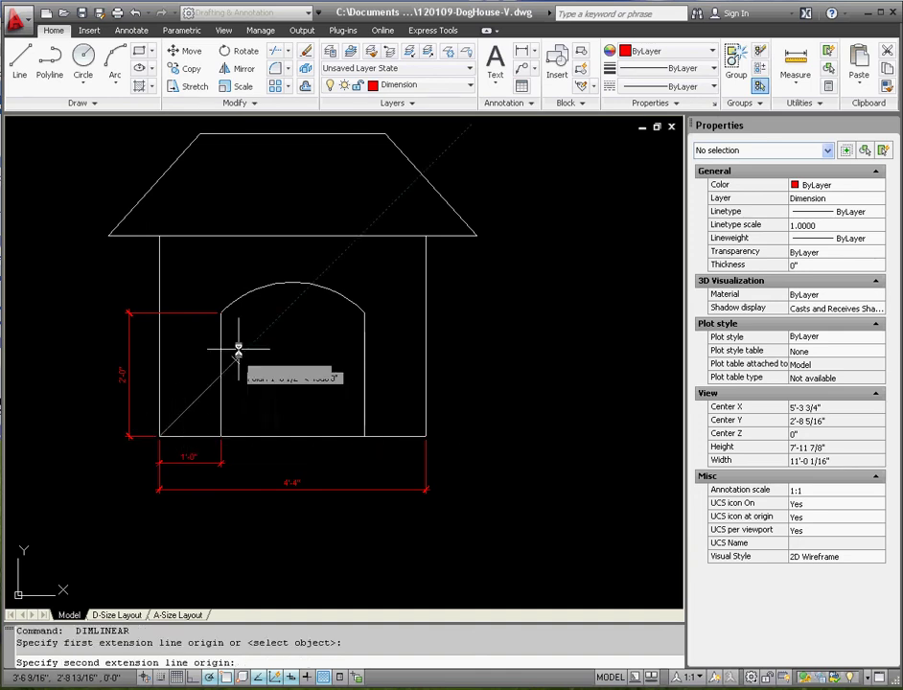
pyautogui.click(283, 281)
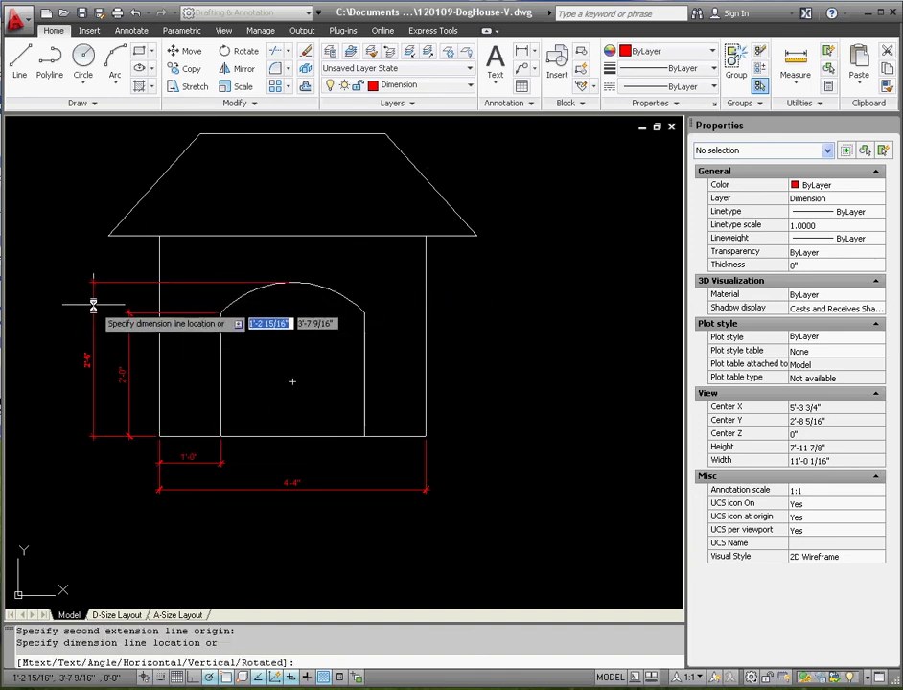
pyautogui.click(94, 305)
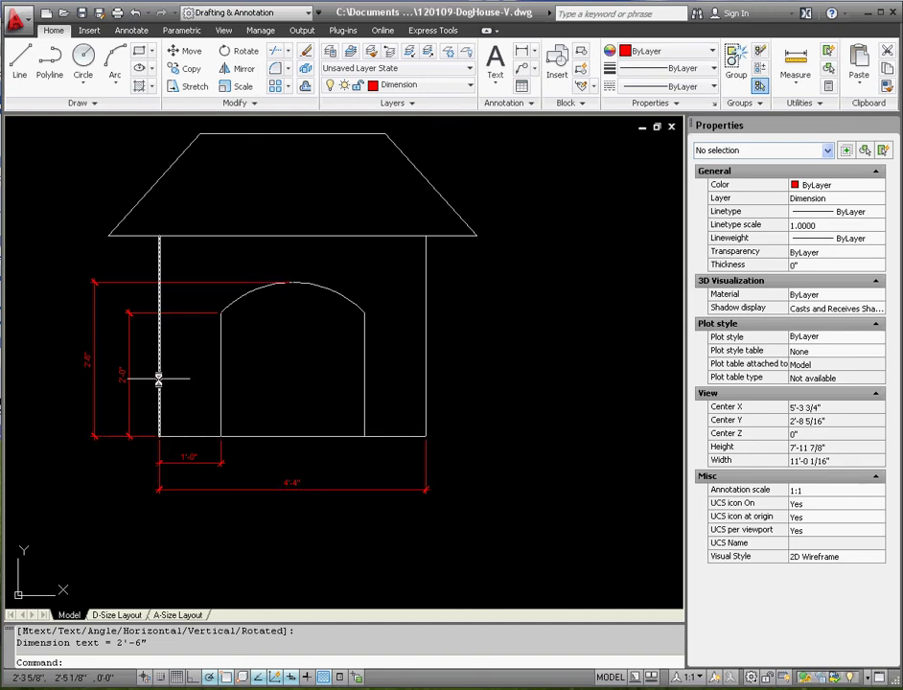
# - Add a vertical dimension from the roof's left eave corner to the wall base, placed outside the 2'-6" dimension
pyautogui.scroll(-2, 233, 373)
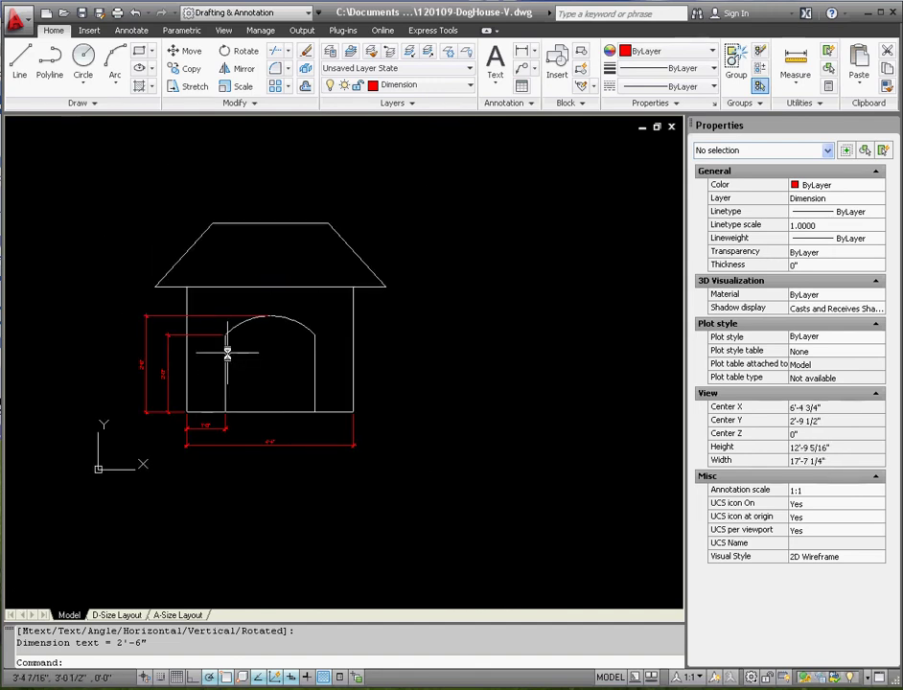
pyautogui.press('Return')
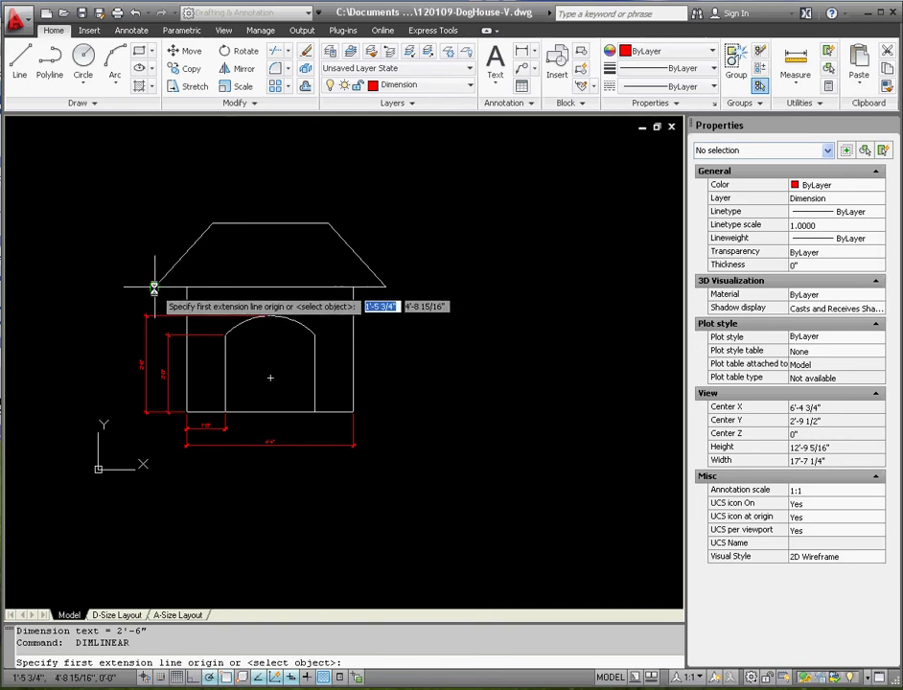
pyautogui.click(153, 286)
pyautogui.click(186, 412)
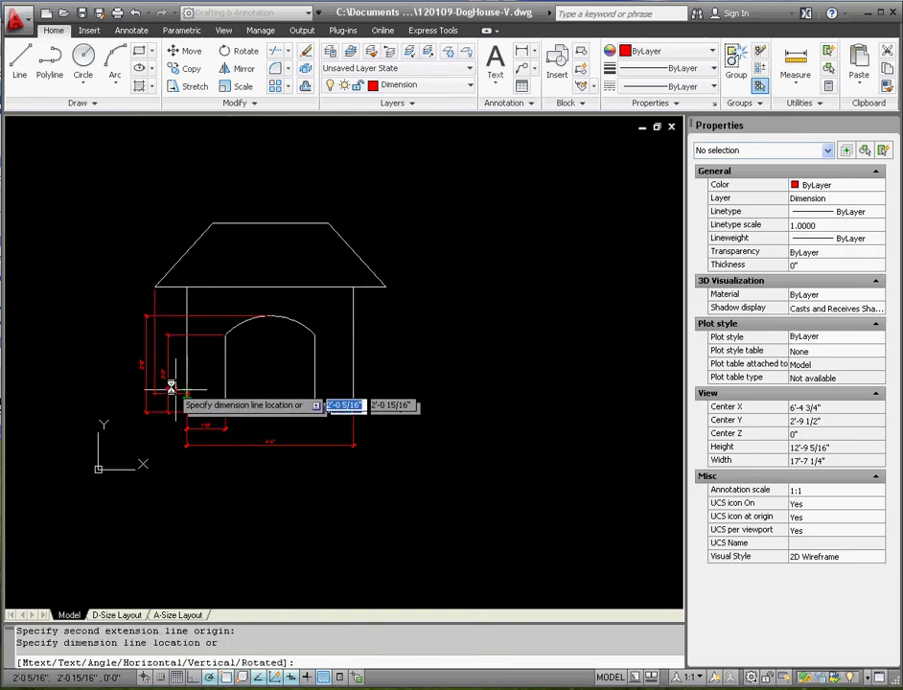
pyautogui.click(121, 363)
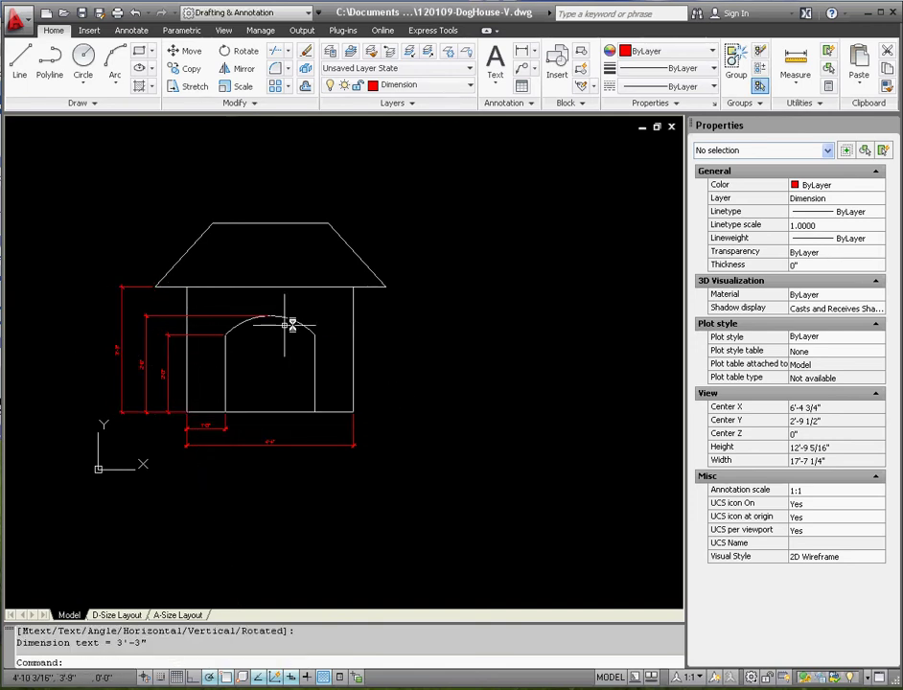
pyautogui.scroll(3, 121, 372)
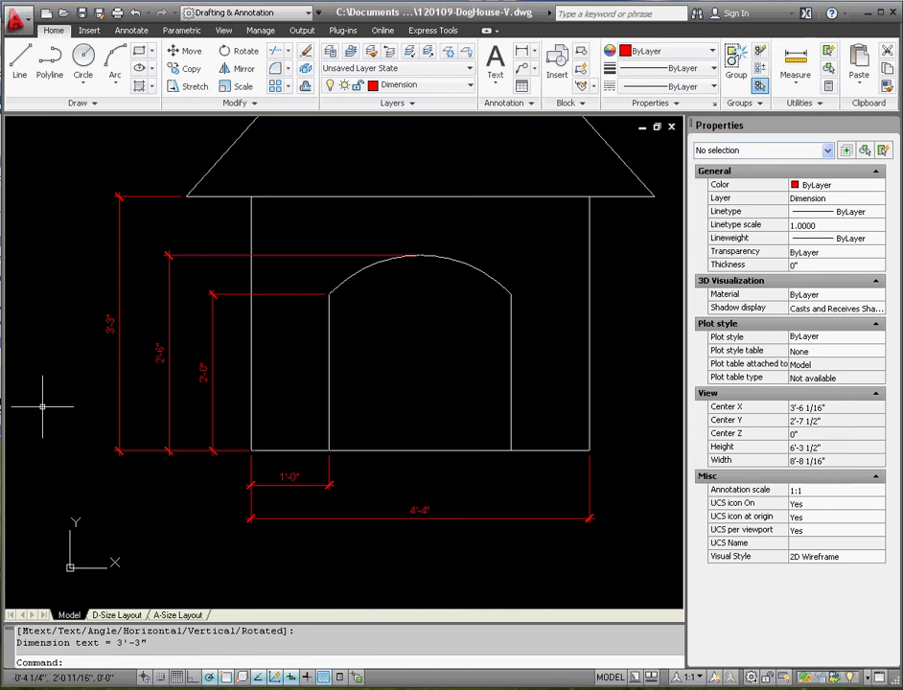
# - Dimension the overall height from the lower-right wall corner to the roof's upper-right corner, placed to the right of the house
pyautogui.scroll(-2, 16, 386)
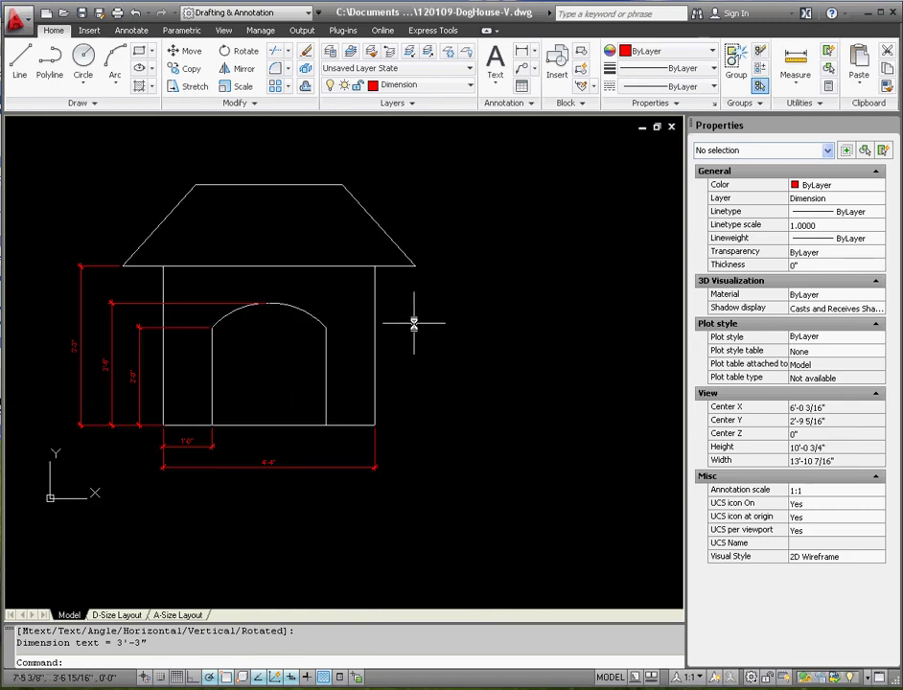
pyautogui.press('Return')
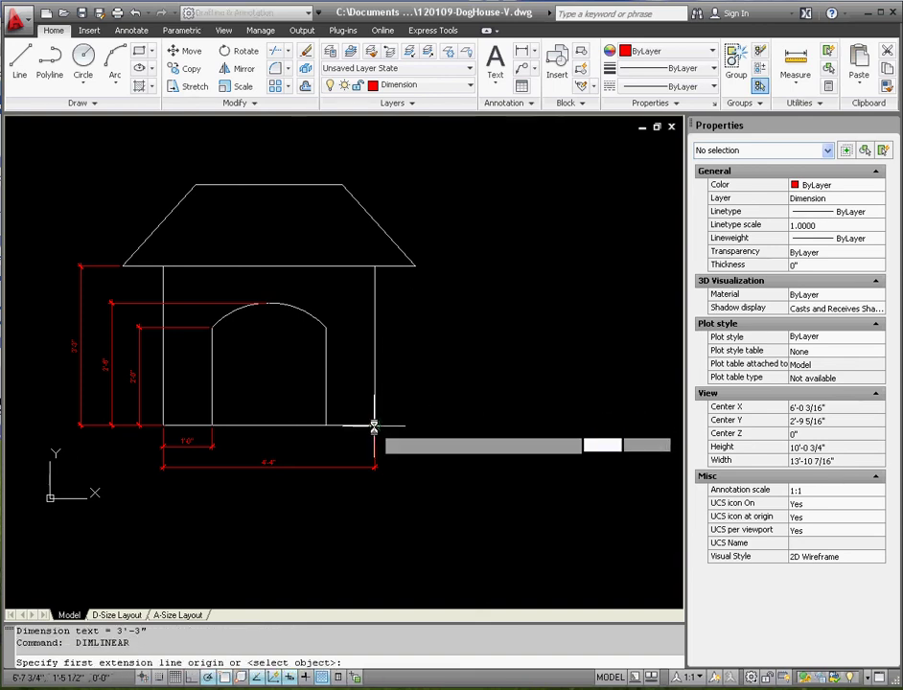
pyautogui.click(375, 424)
pyautogui.click(342, 184)
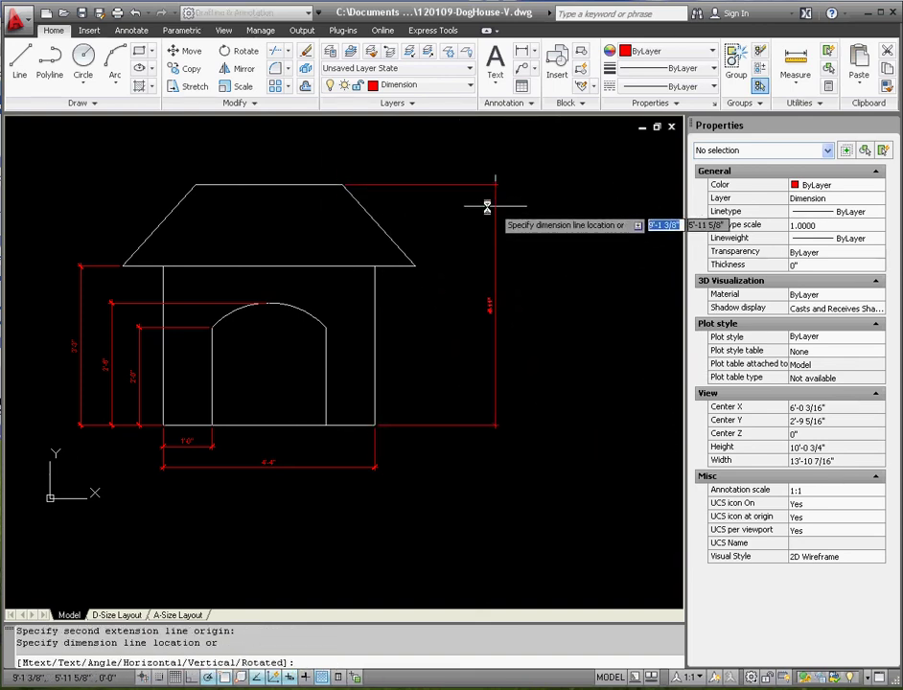
pyautogui.click(449, 209)
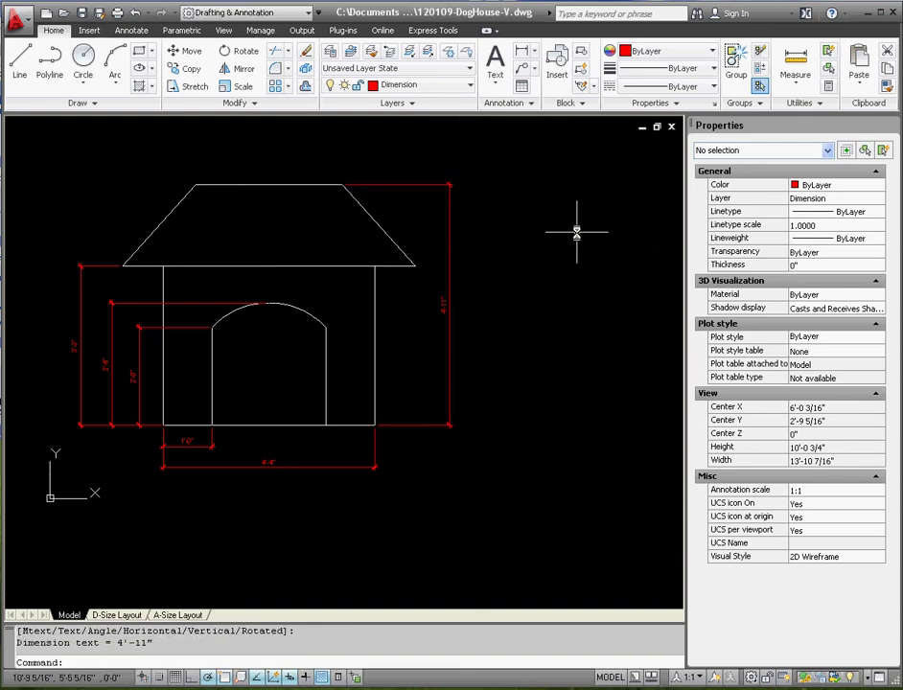
# - Add a horizontal dimension between the roof's two eave corners, placed just below the eave line and above the door arch
pyautogui.press('Return')
pyautogui.click(117, 265)
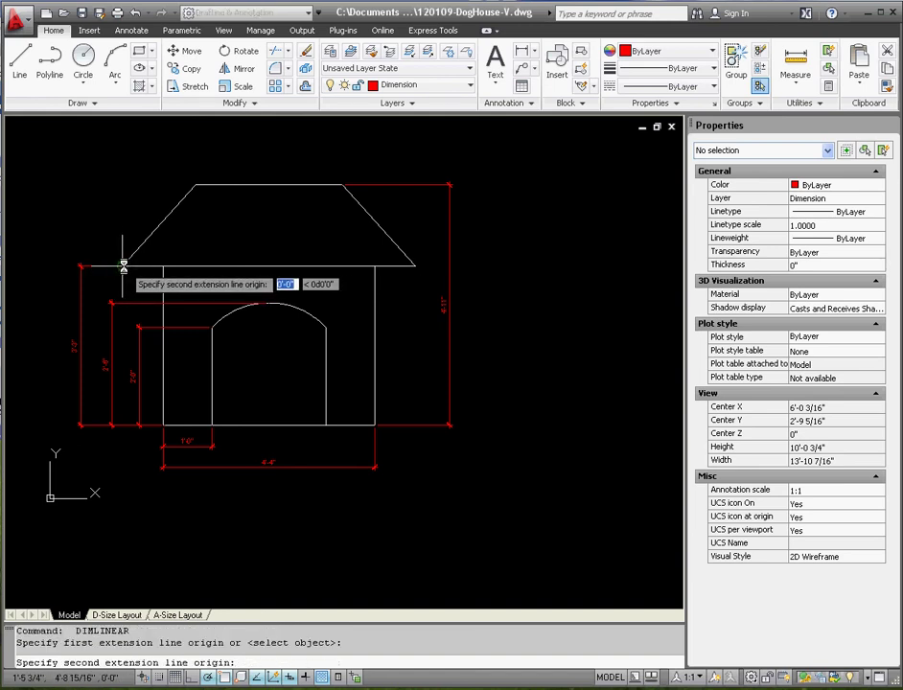
pyautogui.click(415, 266)
pyautogui.click(337, 284)
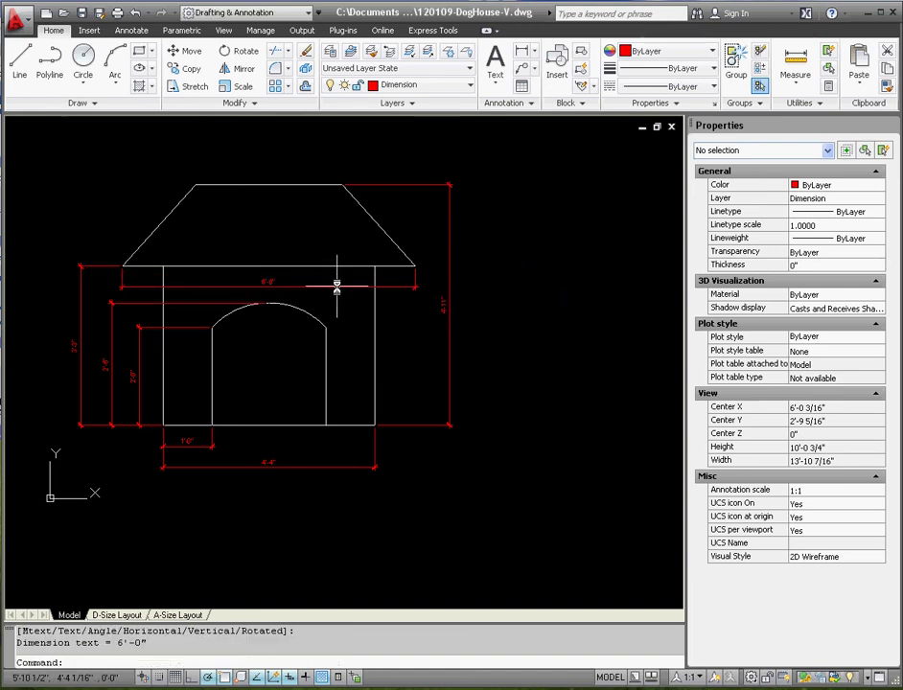
pyautogui.press('Escape')
pyautogui.press('Escape')
# - Add a horizontal linear dimension across the roof's top edge, placed just above the roof
pyautogui.scroll(1, 367, 314)
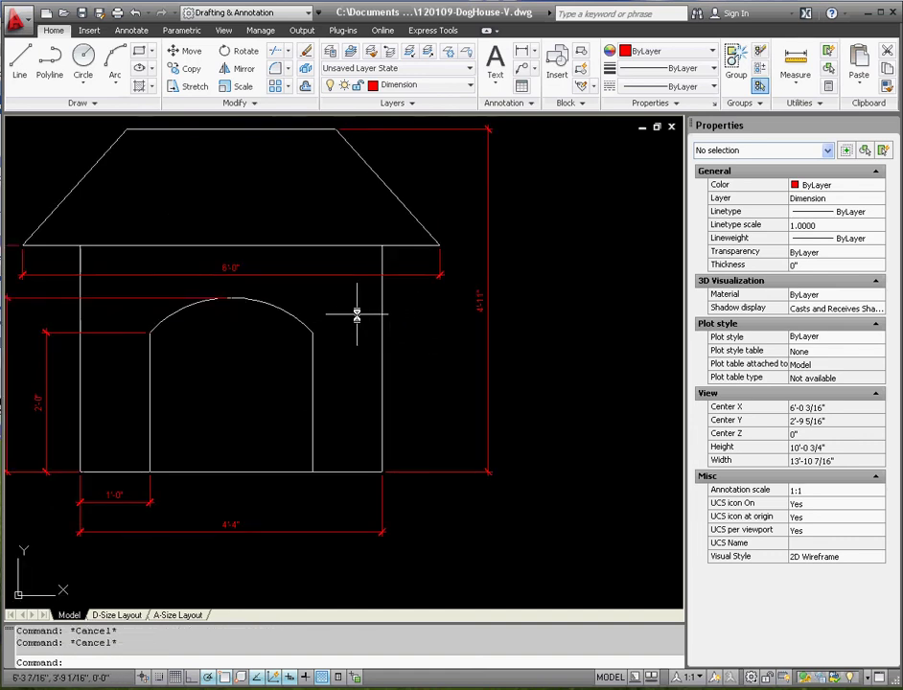
pyautogui.scroll(-2, 365, 316)
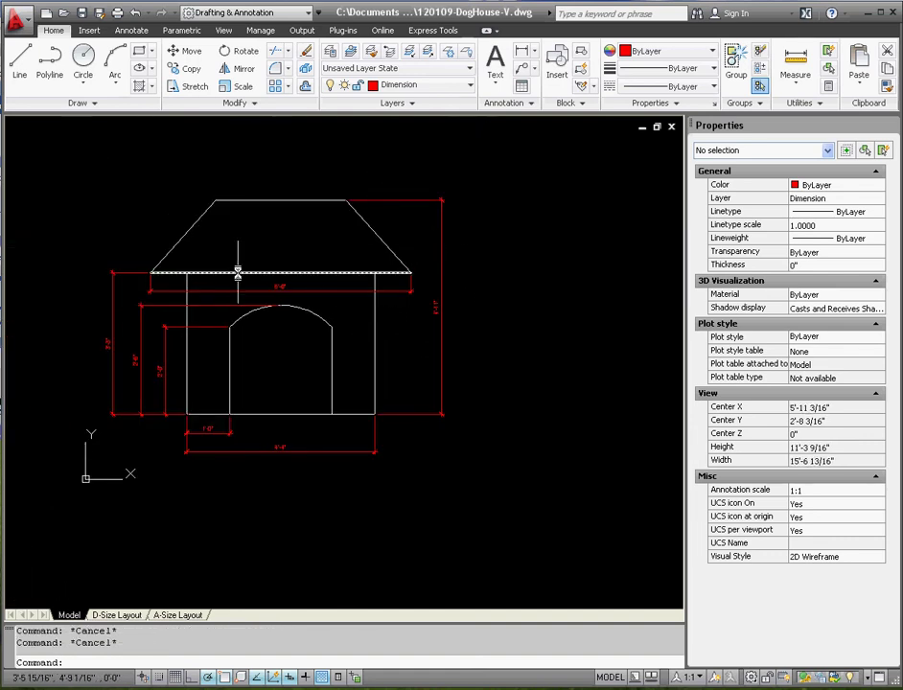
pyautogui.scroll(1, 136, 286)
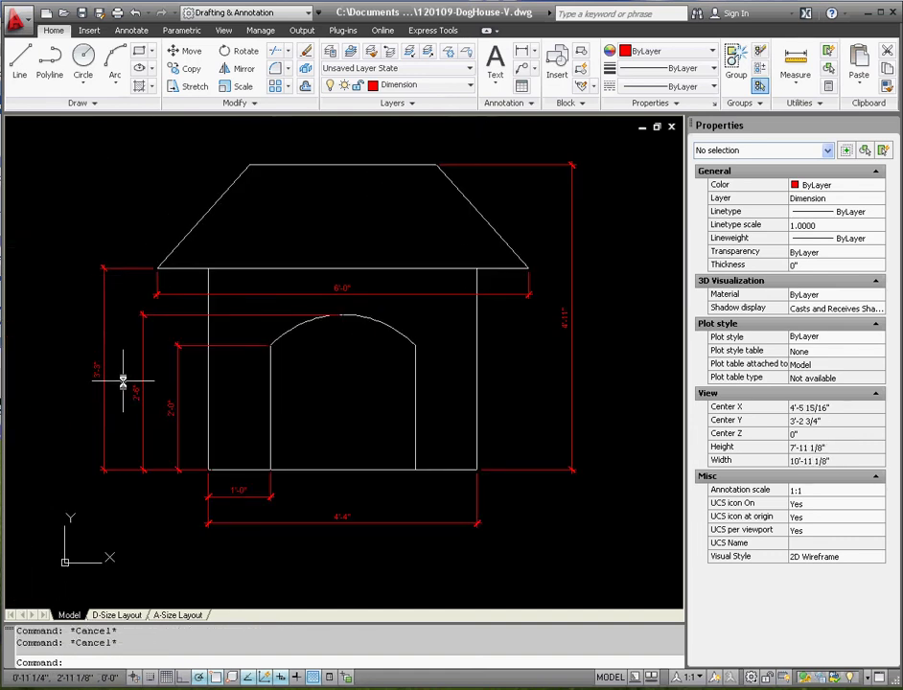
pyautogui.scroll(-1, 119, 380)
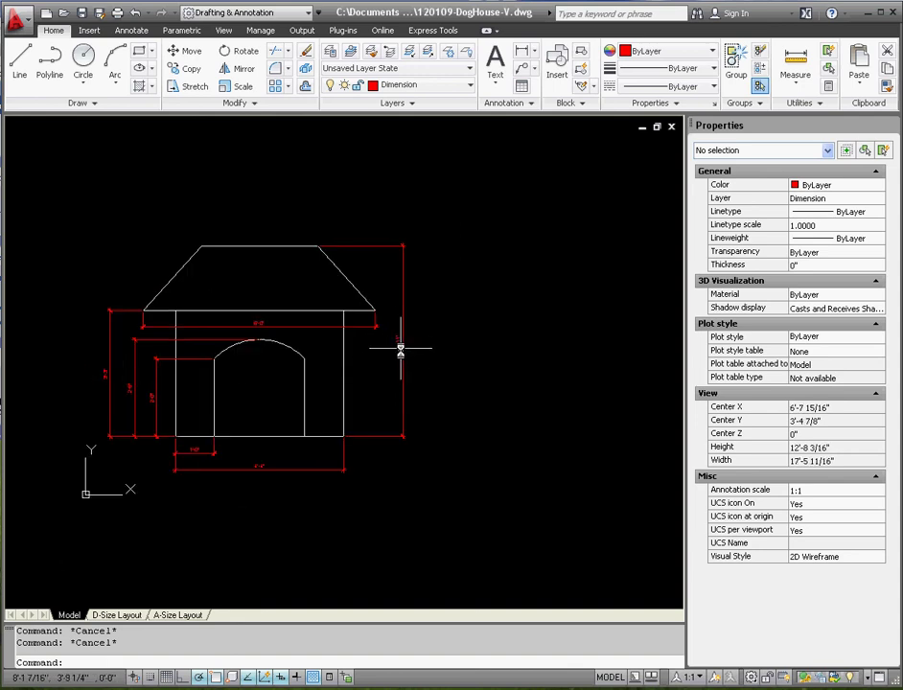
pyautogui.scroll(1, 375, 365)
pyautogui.scroll(1, 377, 365)
pyautogui.scroll(-2, 377, 365)
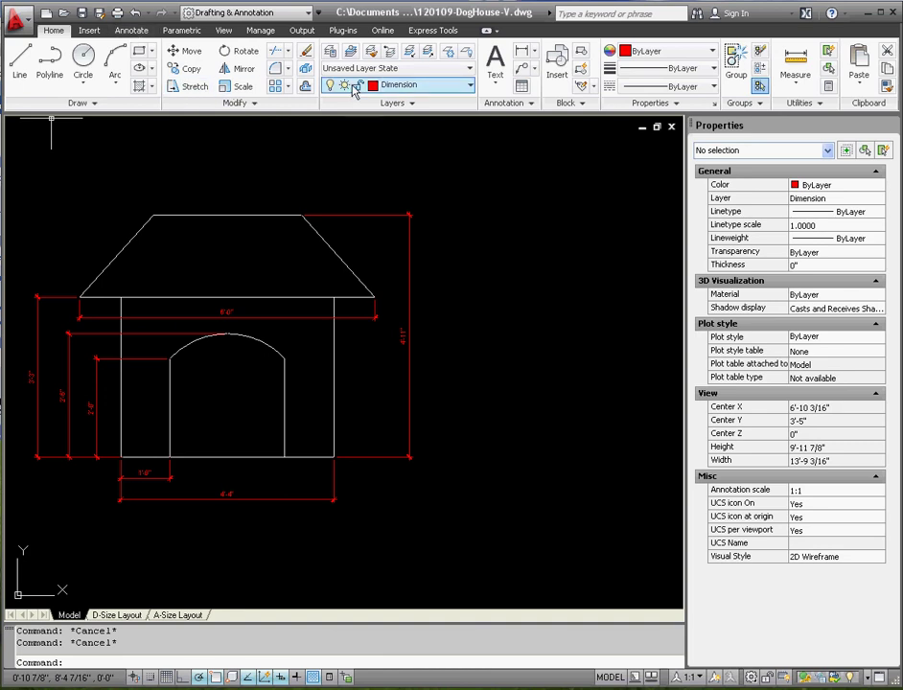
pyautogui.write('dli')
pyautogui.press('Return')
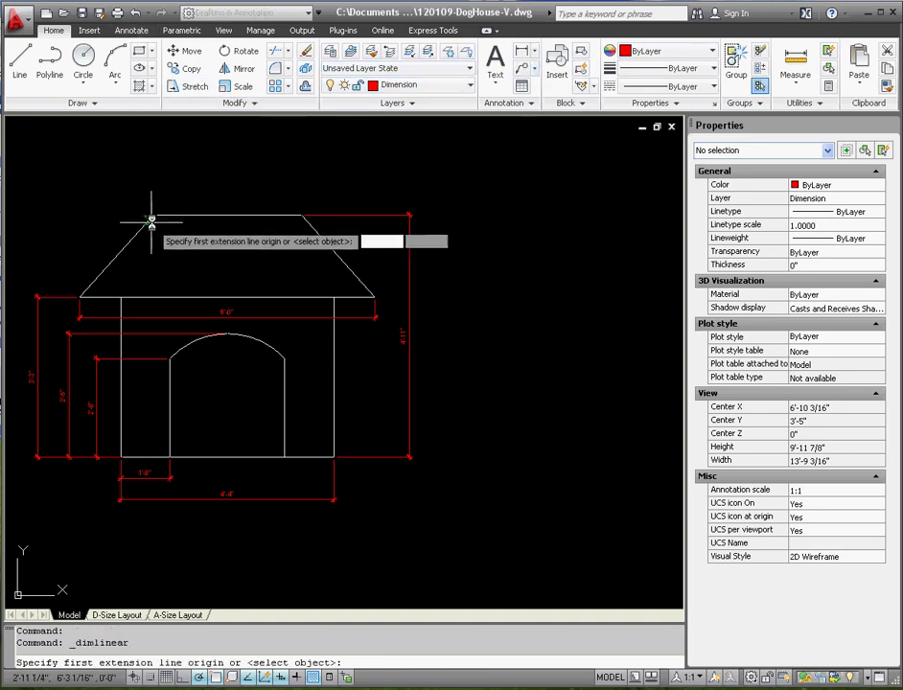
pyautogui.click(153, 215)
pyautogui.click(300, 216)
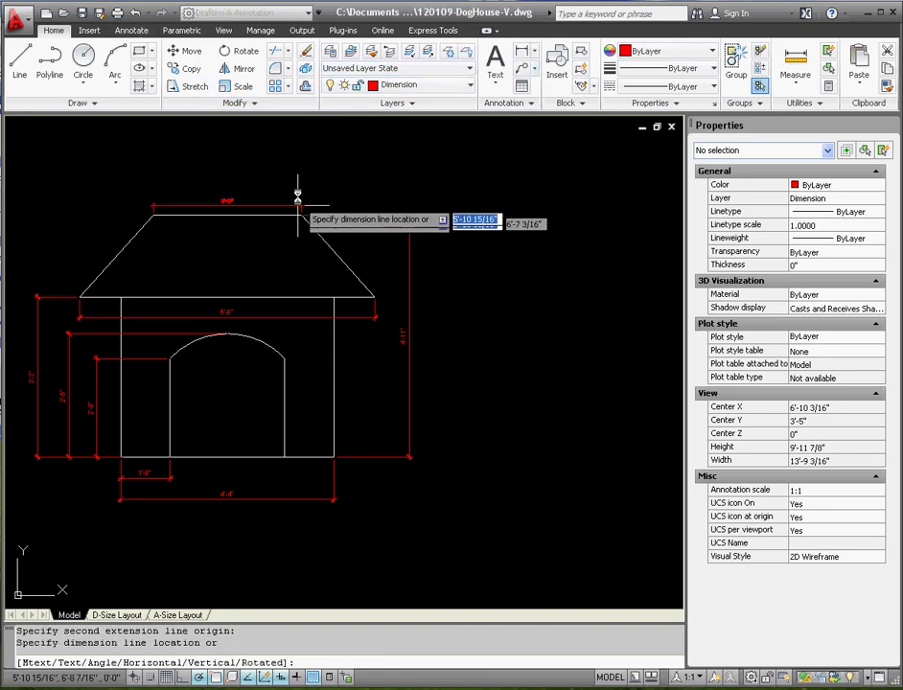
pyautogui.click(267, 195)
pyautogui.scroll(2, 254, 203)
pyautogui.scroll(-2, 412, 169)
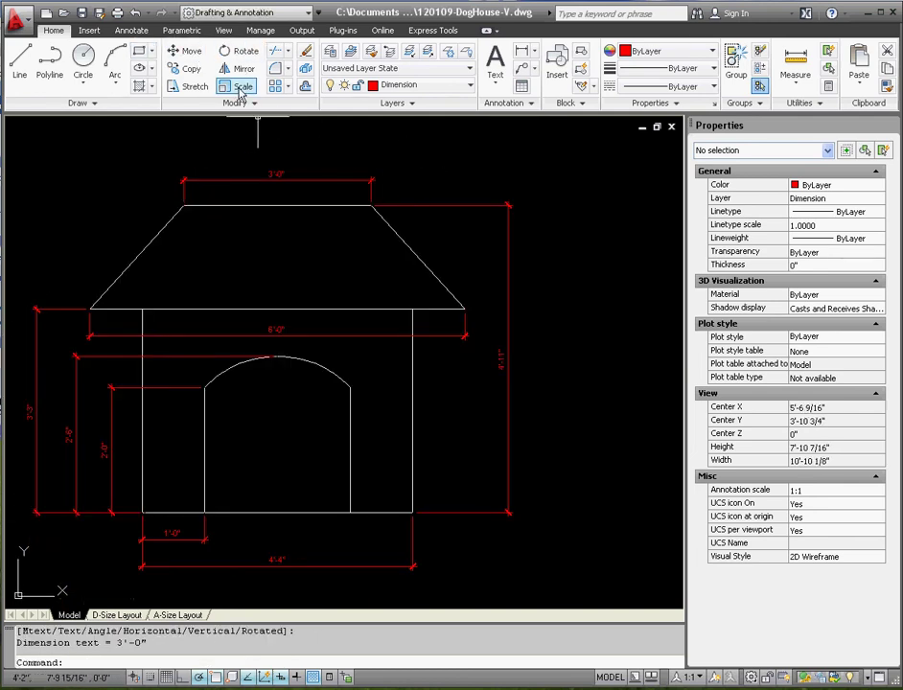
# - Stretch the roof, the tops of both walls and their attached dimensions 1" straight down
pyautogui.scroll(-2, 267, 121)
pyautogui.scroll(-2, 422, 258)
pyautogui.scroll(1, 403, 219)
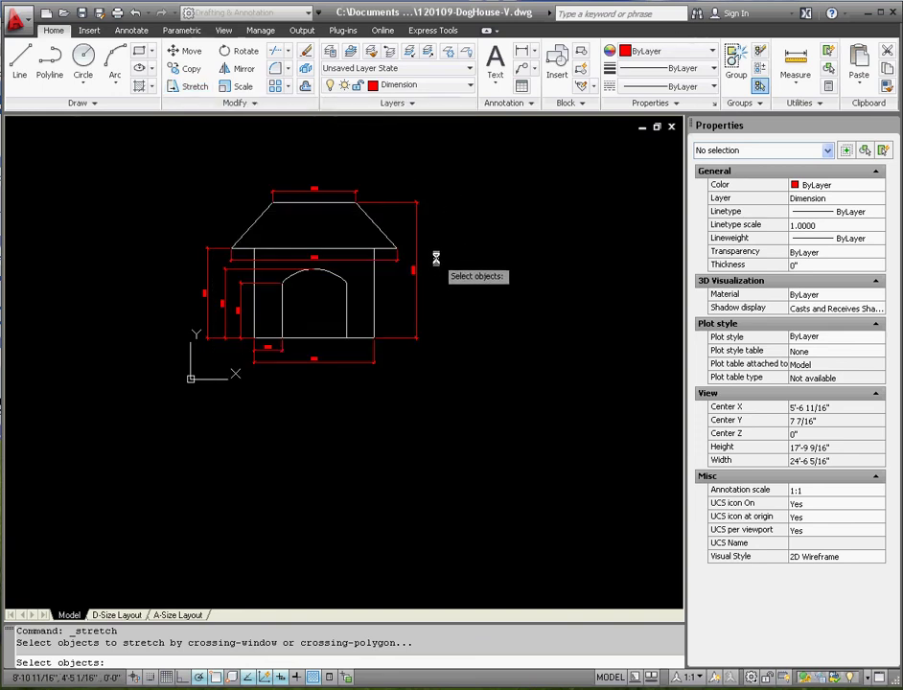
pyautogui.click(437, 257)
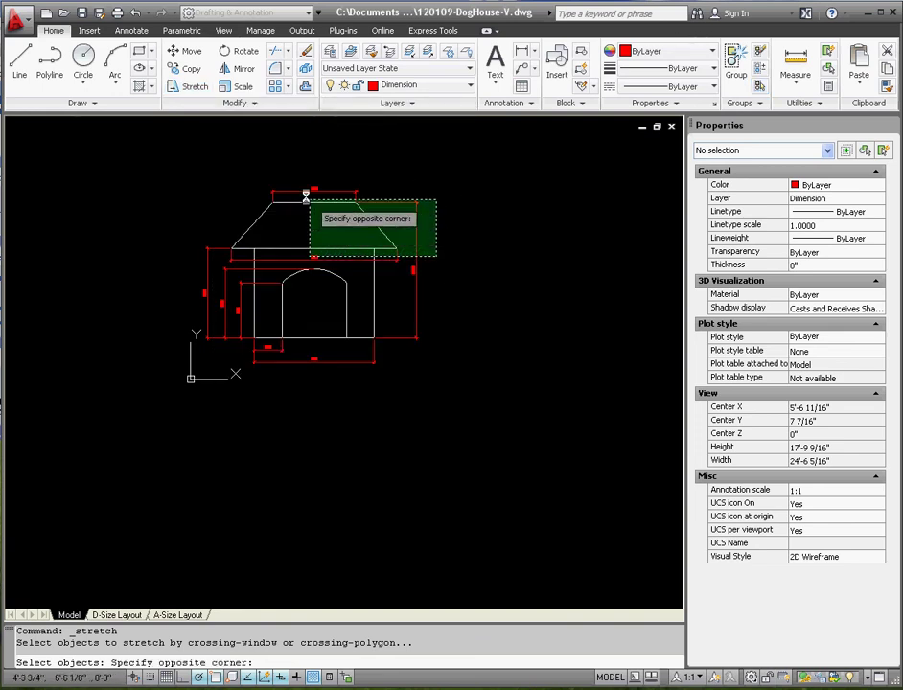
pyautogui.click(188, 160)
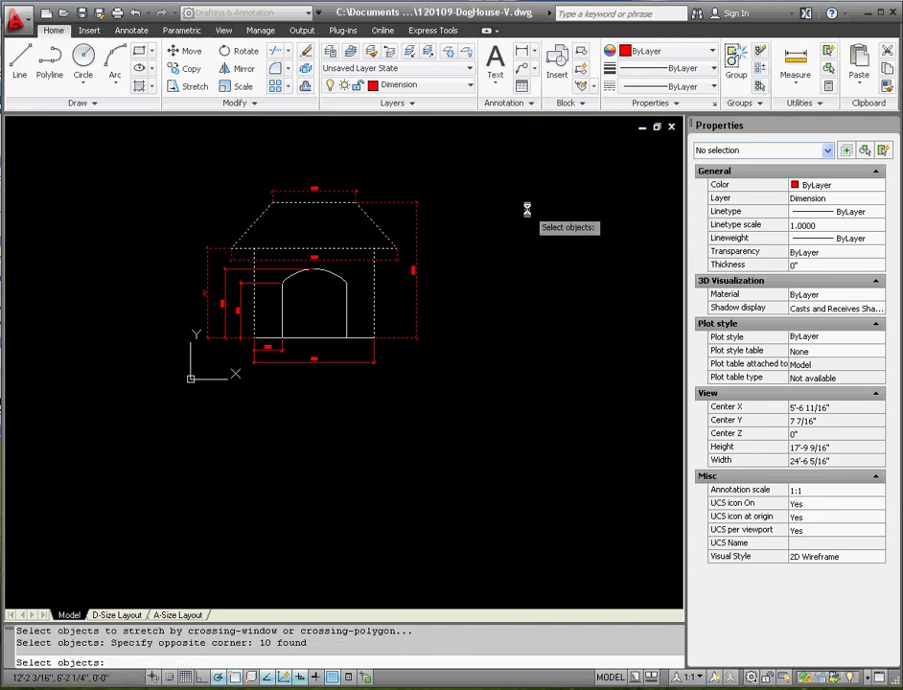
pyautogui.press('Return')
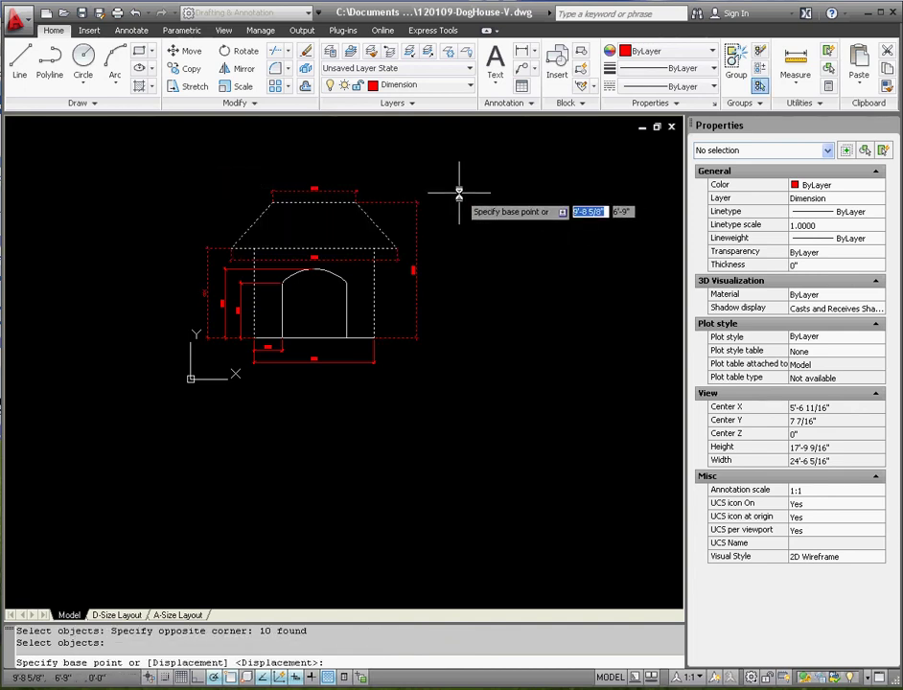
pyautogui.click(459, 191)
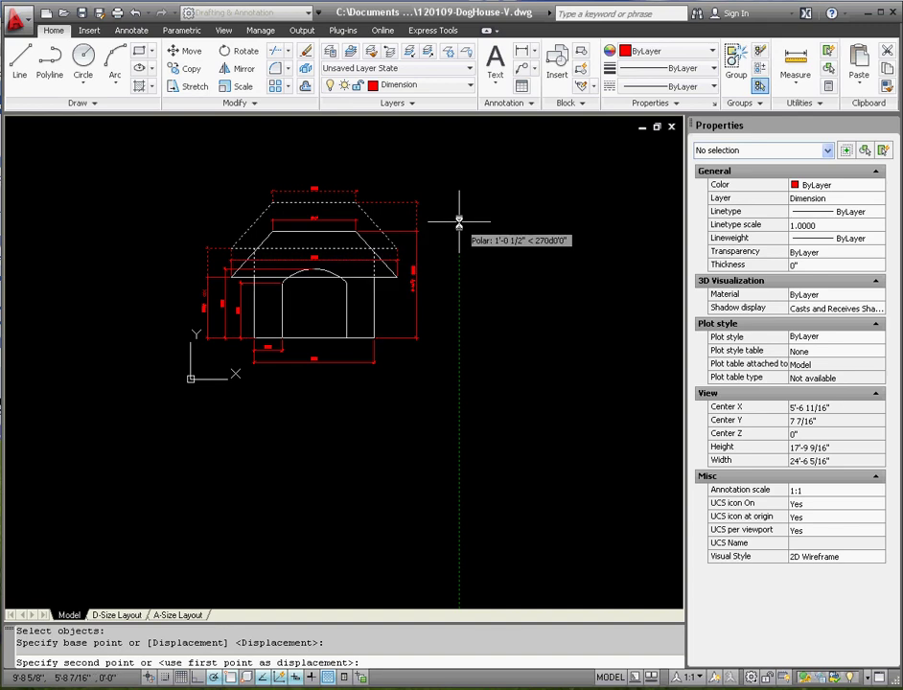
pyautogui.write('1')
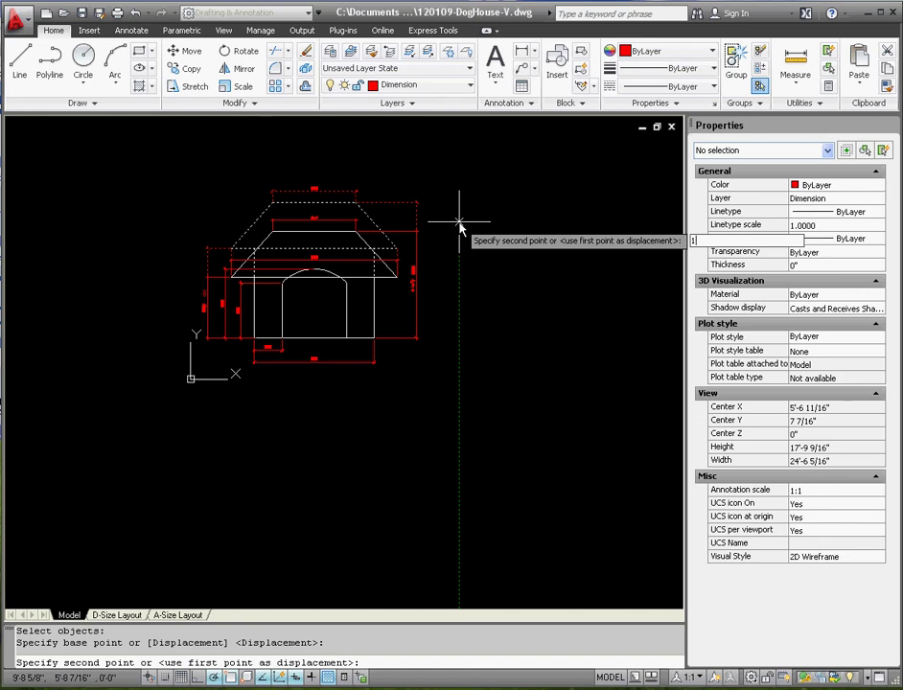
pyautogui.press('Return')
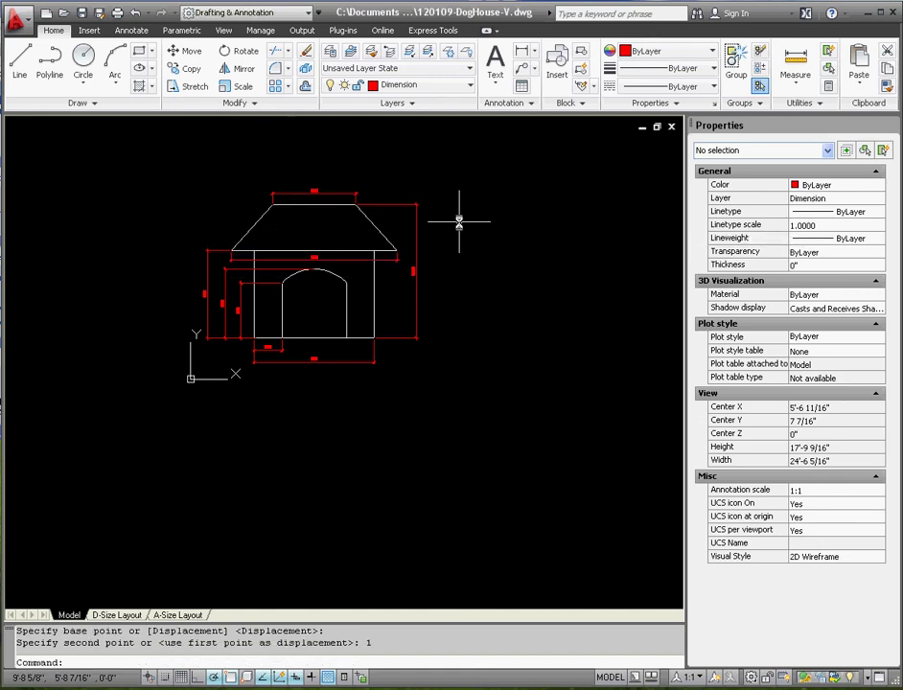
# - Examine the height dimensions of the stretched dog house front
pyautogui.scroll(5, 246, 262)
pyautogui.scroll(-1, 149, 372)
pyautogui.scroll(-1, 439, 369)
pyautogui.scroll(3, 483, 352)
pyautogui.scroll(-3, 318, 302)
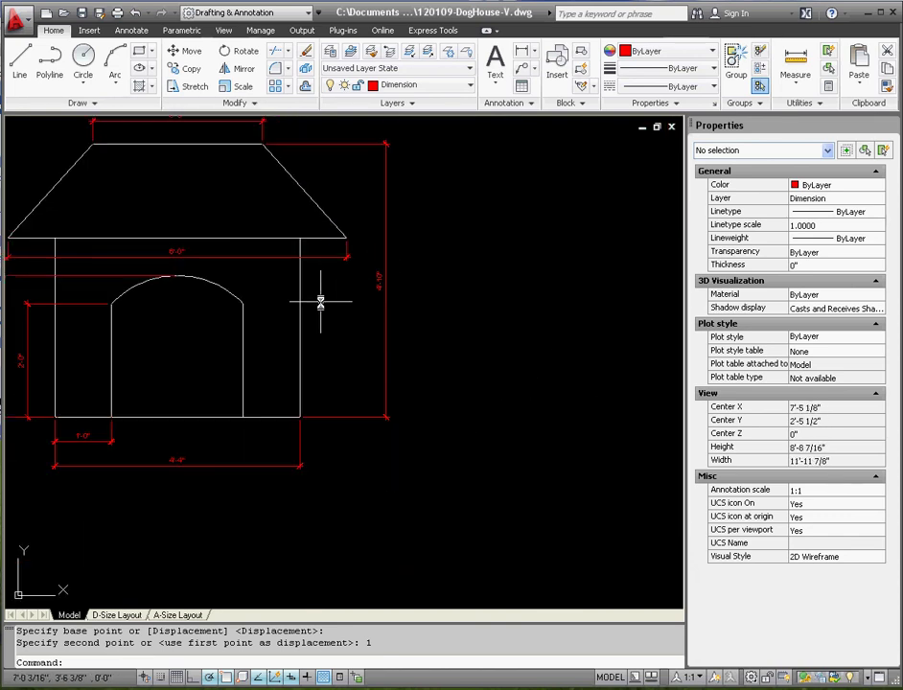
pyautogui.scroll(1, 229, 281)
pyautogui.scroll(-2, 231, 283)
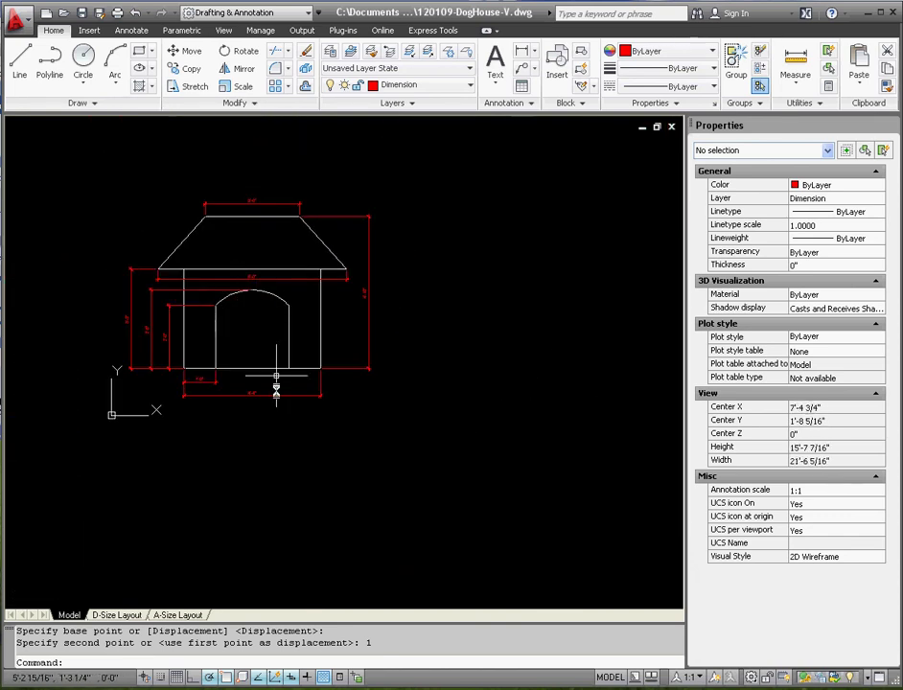
# - In the A-Size Layout, stretch the viewport's upper-right corner outward and down to about 8 3/8" wide by 6 1/4" high
pyautogui.click(177, 616)
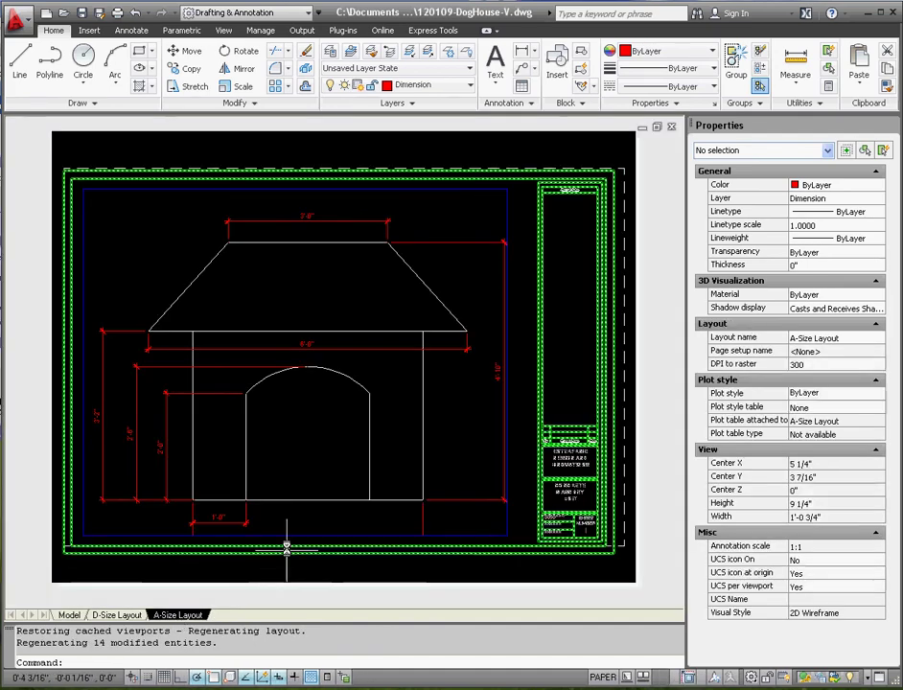
pyautogui.scroll(-1, 474, 288)
pyautogui.scroll(2, 483, 269)
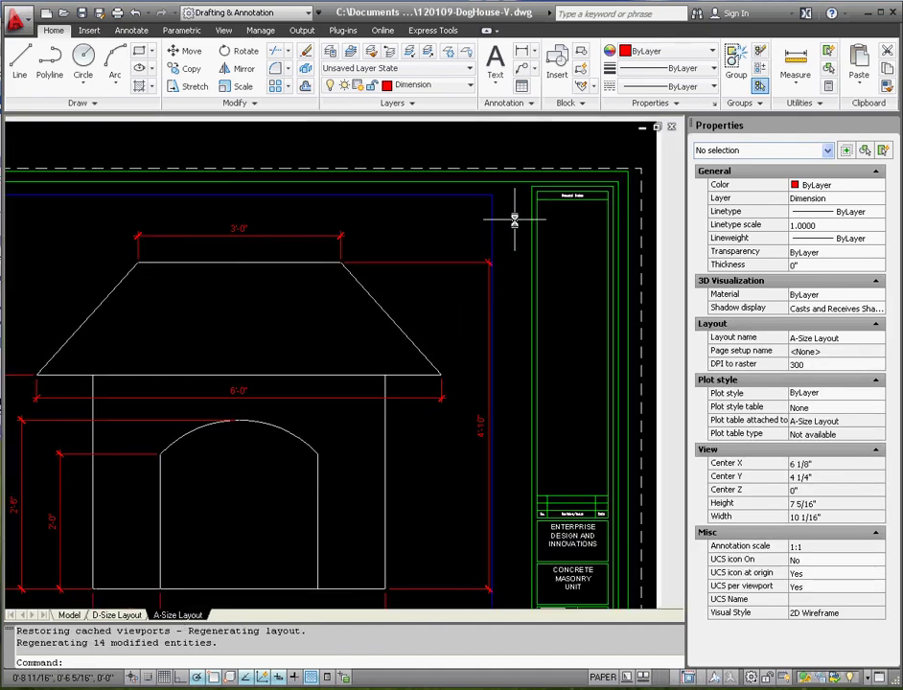
pyautogui.moveTo(441, 173); pyautogui.dragTo(473, 203)
pyautogui.click(496, 195)
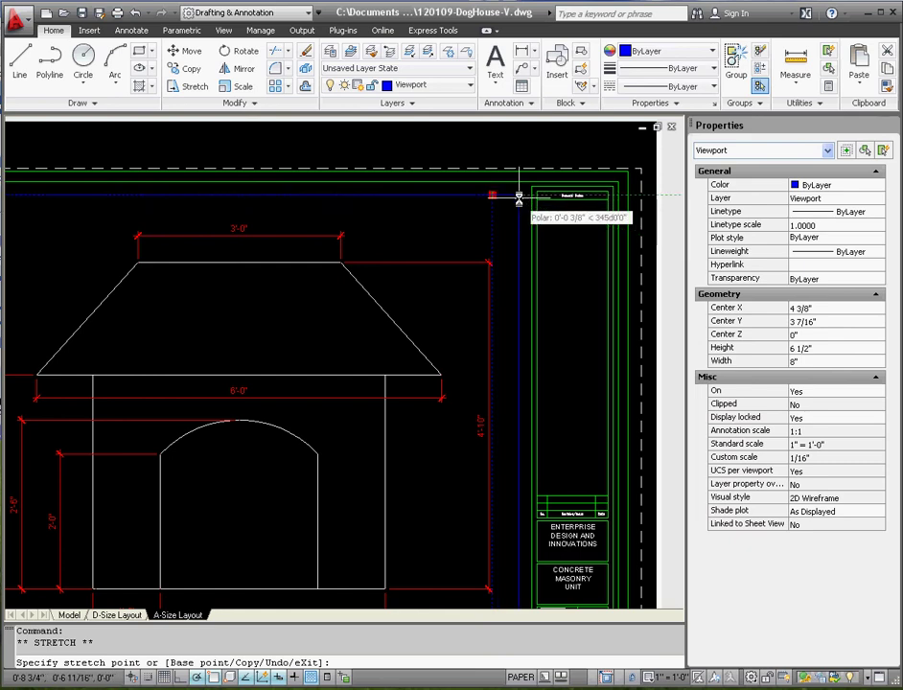
pyautogui.click(519, 215)
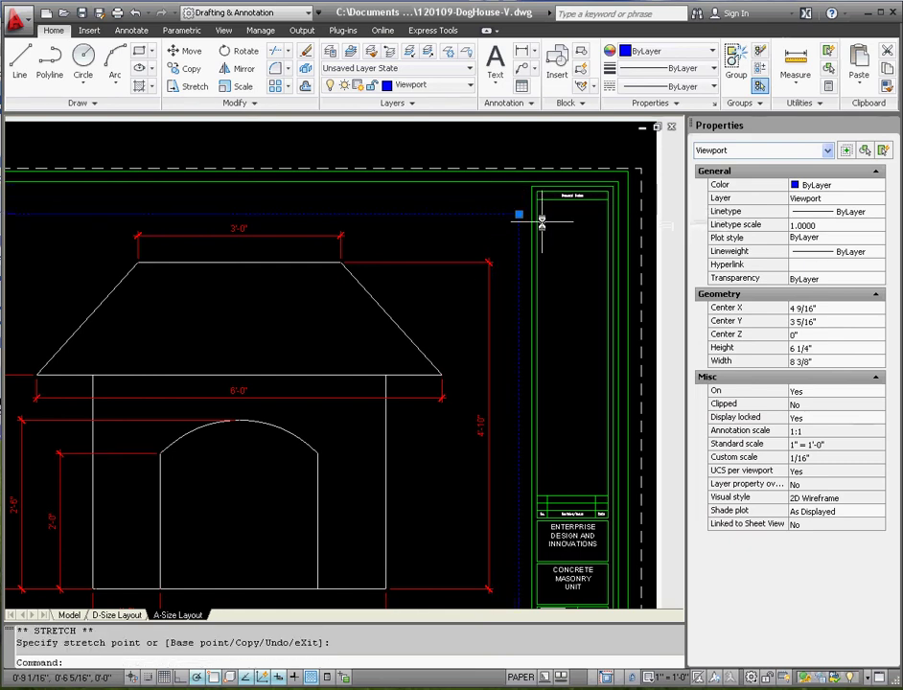
pyautogui.press('Escape')
# - Move the dog house viewport straight up about 5/16" within the sheet border
pyautogui.scroll(1, 415, 226)
pyautogui.click(413, 195)
pyautogui.click(437, 192)
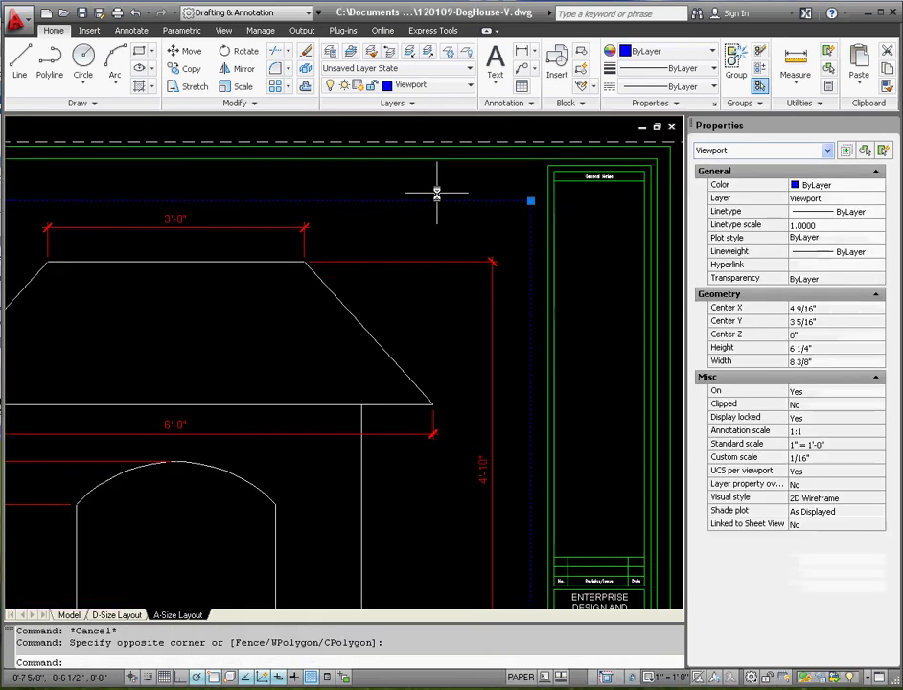
pyautogui.write('m')
pyautogui.press('Return')
pyautogui.click(265, 356)
pyautogui.click(266, 332)
# - Stretch the viewport's lower-right corner down to a viewport height of about 6 3/4", revealing the bottom width dimension
pyautogui.scroll(-3, 302, 121)
pyautogui.scroll(3, 393, 359)
pyautogui.click(383, 345)
pyautogui.click(374, 318)
pyautogui.click(384, 353)
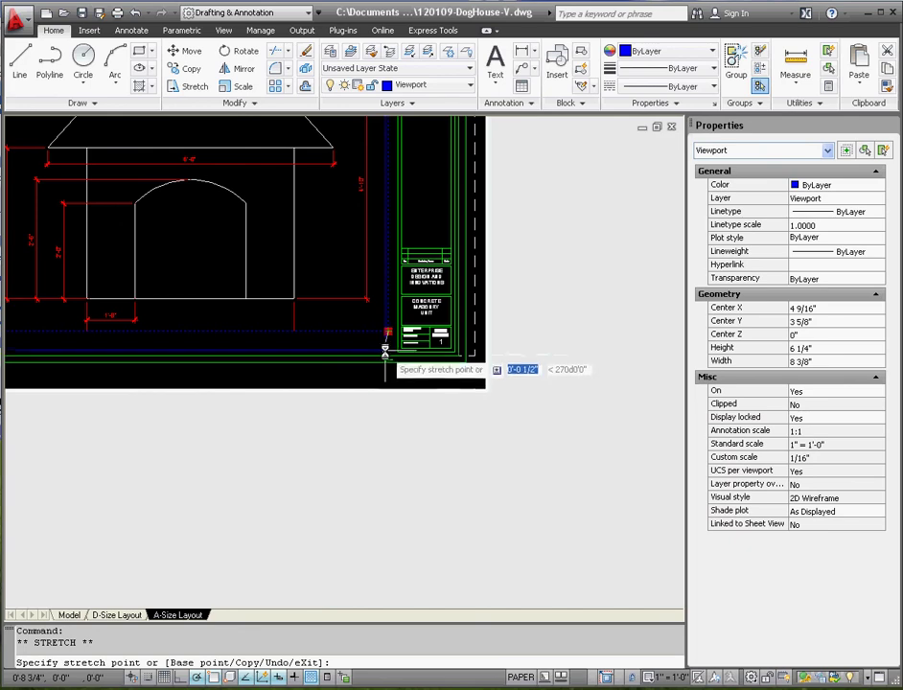
pyautogui.click(388, 370)
pyautogui.scroll(-3, 403, 379)
pyautogui.scroll(1, 415, 433)
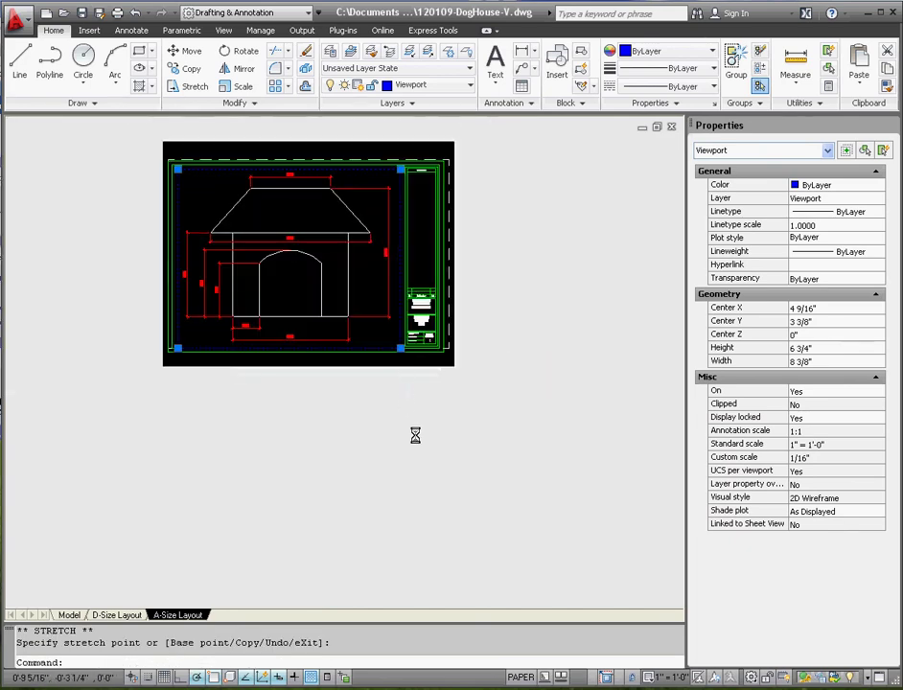
pyautogui.press('Escape')
pyautogui.press('Escape')
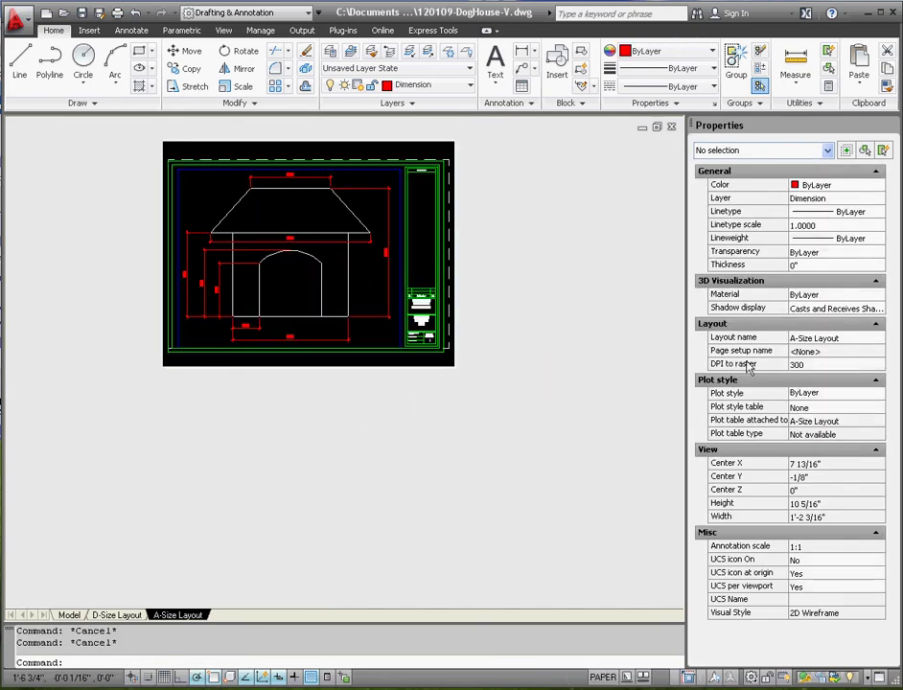
# - Examine the whole A-Size sheet and the scale note in its title block
pyautogui.write('z')
pyautogui.press('Return')
pyautogui.write('e')
pyautogui.press('Return')
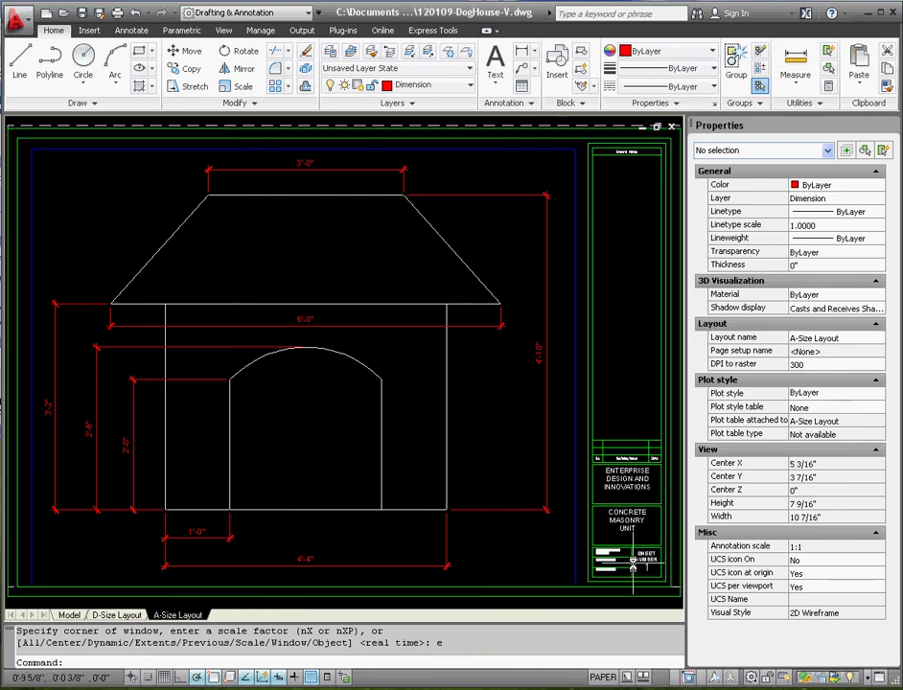
pyautogui.scroll(8, 635, 566)
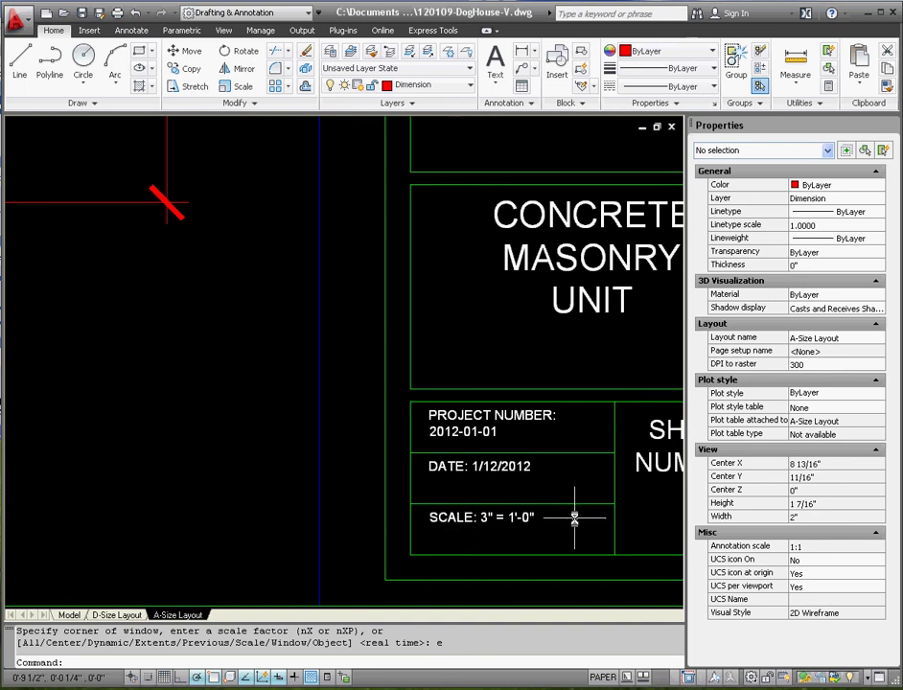
pyautogui.scroll(-6, 586, 518)
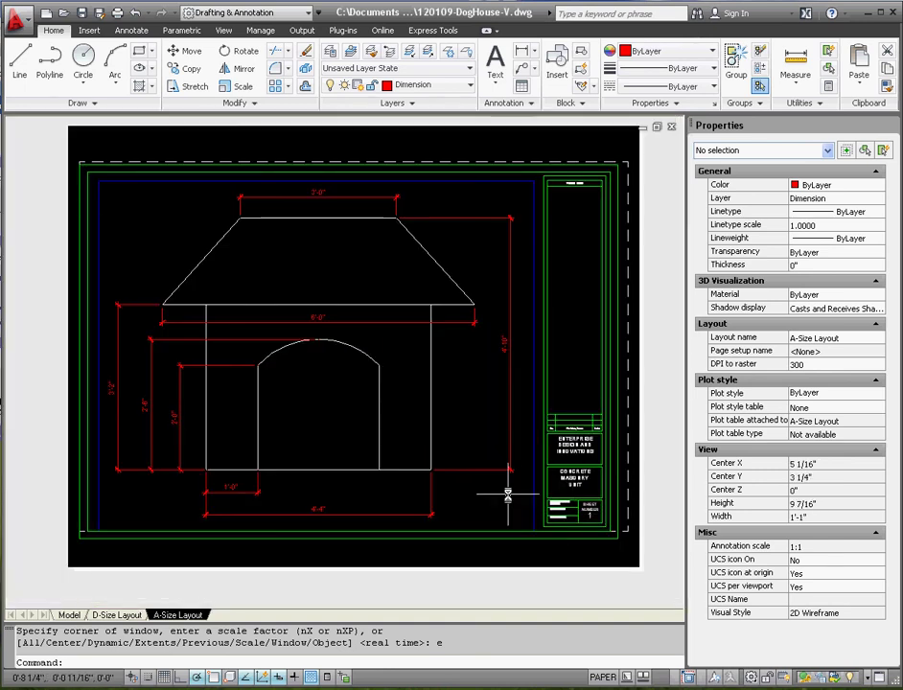